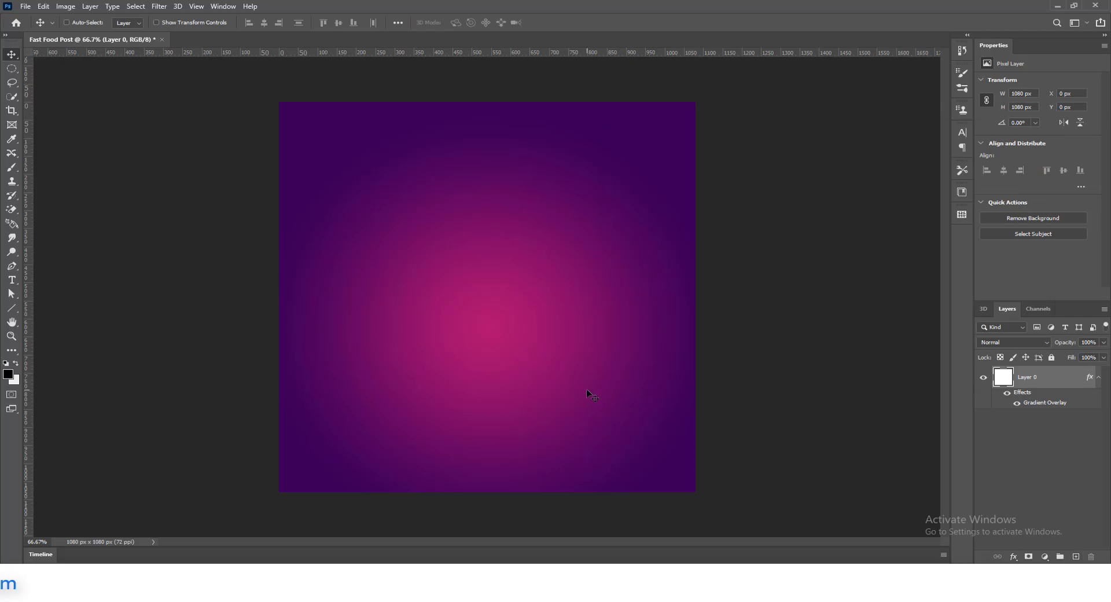
- From the Fast Food Post folder, open pngwing.com (14), pngwing.com (11) and pngwing.com (12) in Photoshop
click(287, 520)
right_click(321, 114)
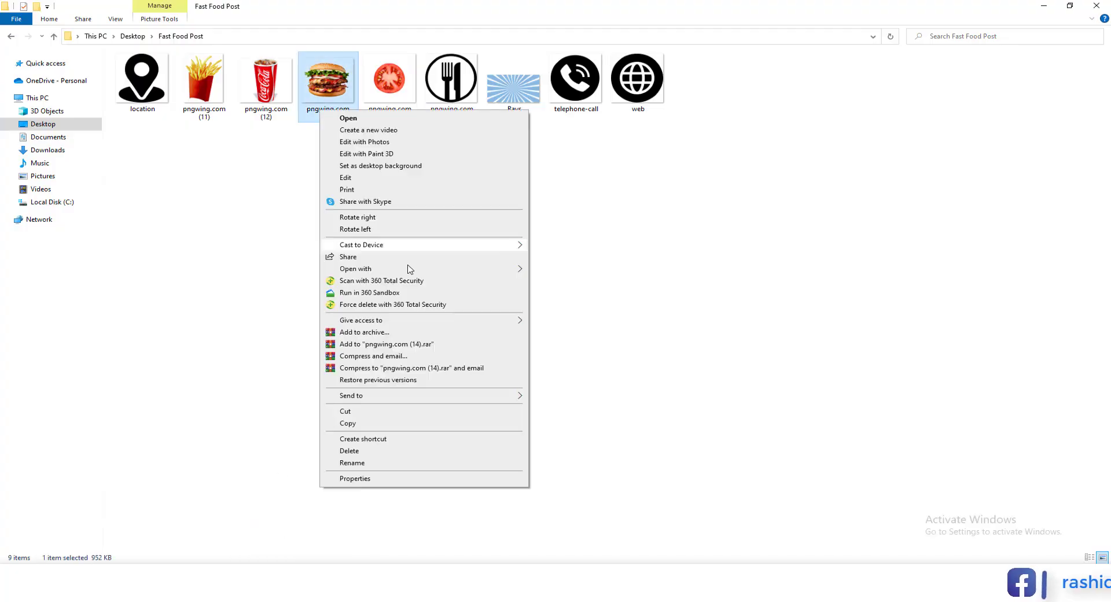
mouse_move(409, 268)
click(544, 282)
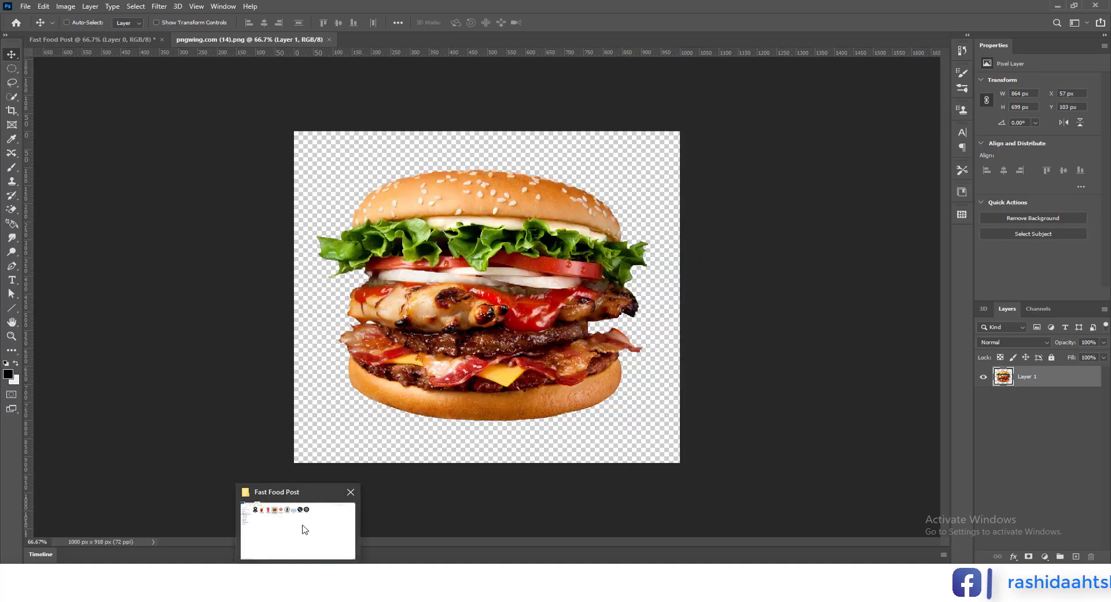
click(301, 528)
right_click(208, 88)
mouse_move(405, 247)
click(440, 261)
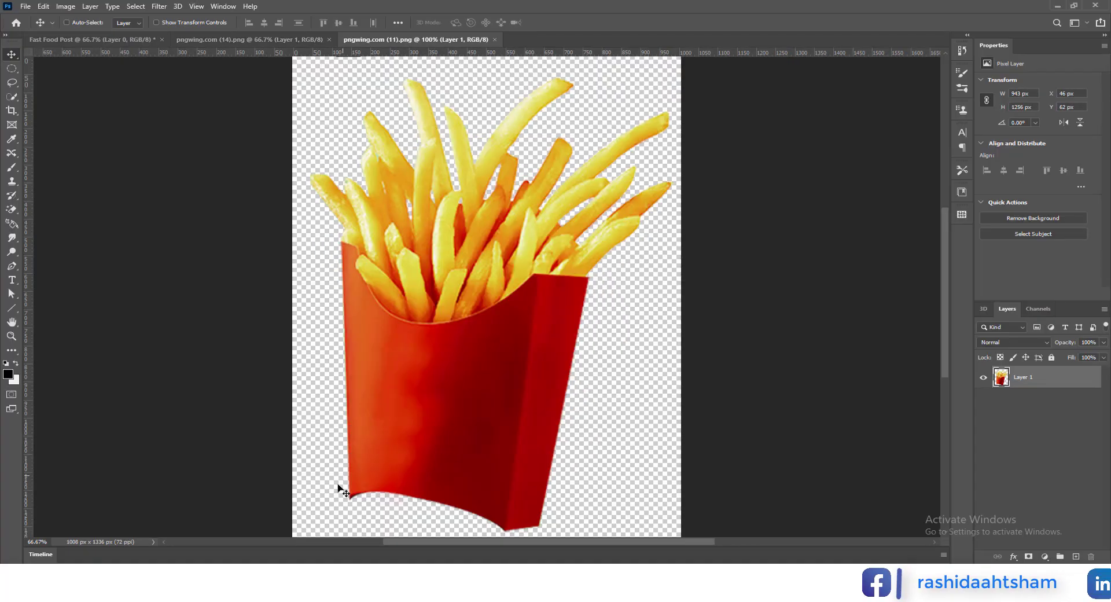
click(300, 552)
right_click(284, 81)
click(486, 250)
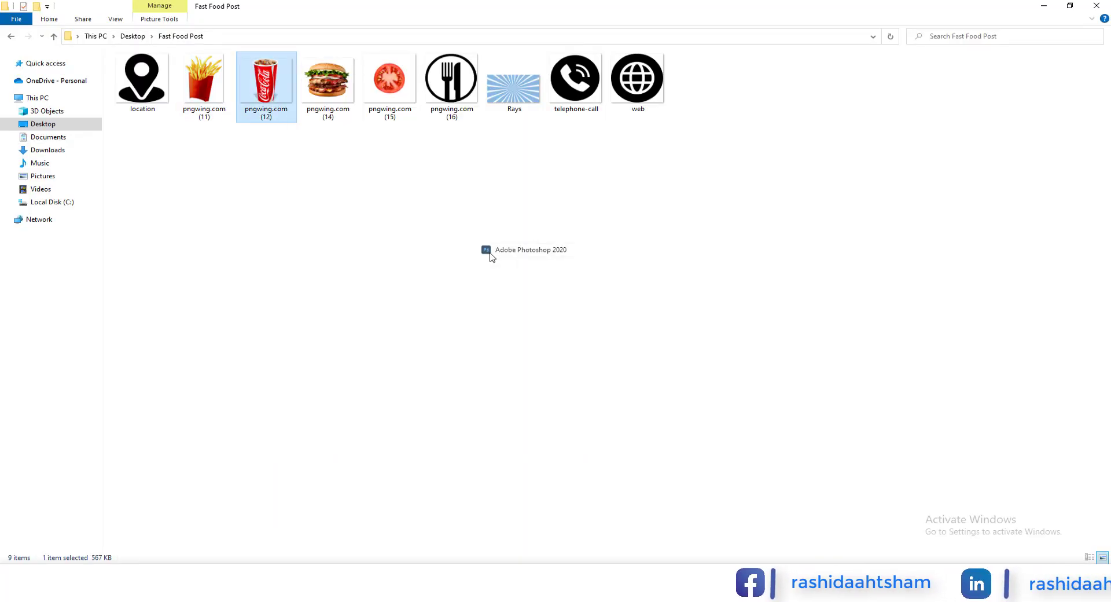
- Bring the burger image into the Fast Food Post document, scale it to about 61% and centre it horizontally
click(278, 40)
drag(504, 295, 528, 352)
key(ctrl+t)
drag(655, 447, 570, 371)
drag(424, 295, 474, 334)
drag(492, 233, 493, 258)
drag(511, 318, 509, 292)
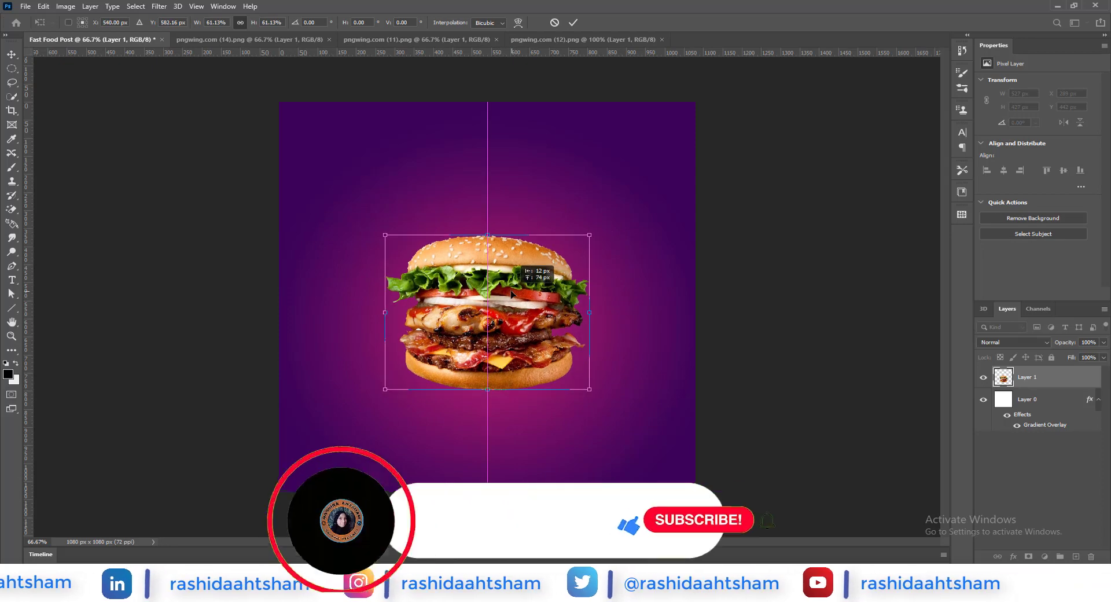
click(573, 22)
- Add the fries image to the post behind the burger, scaled to about 375 × 499 px at the burger's left side
click(455, 40)
drag(468, 257, 426, 294)
key(ctrl+bracketleft)
key(ctrl+t)
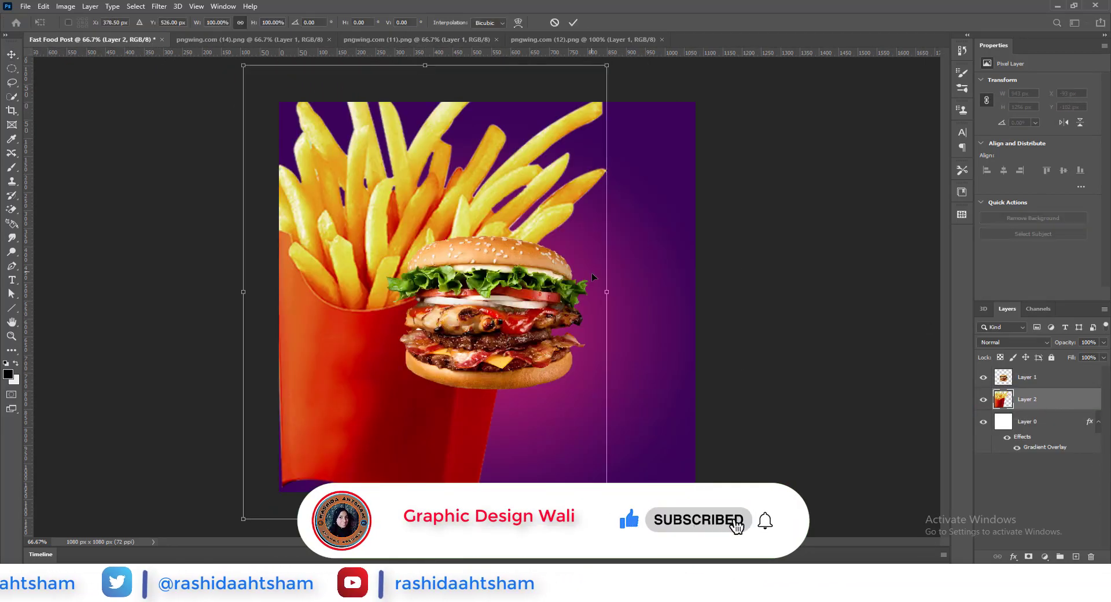
drag(608, 290, 428, 292)
drag(413, 357, 422, 395)
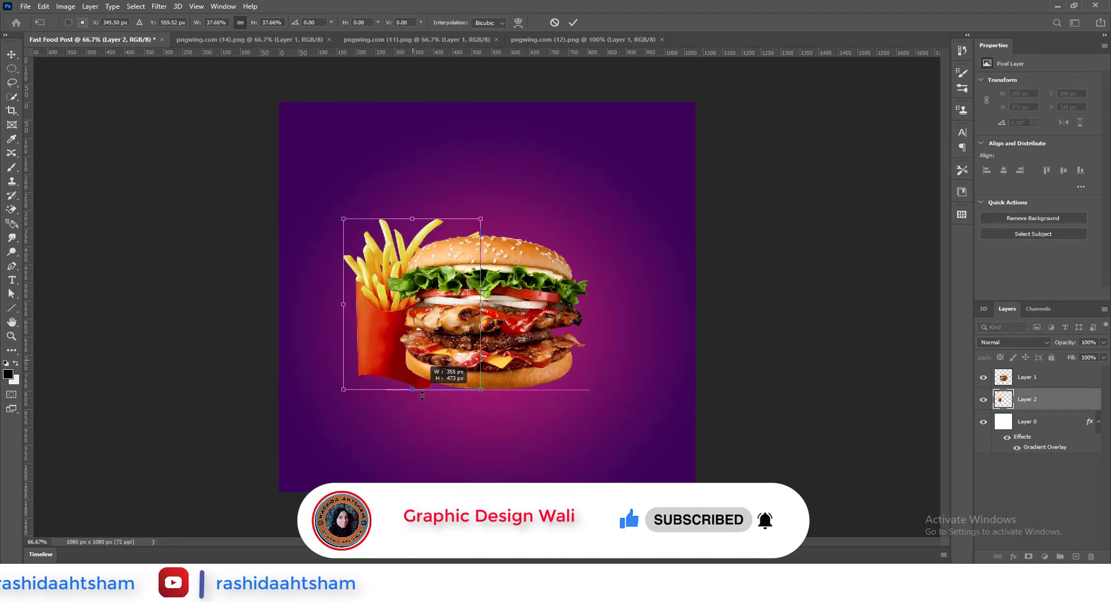
click(572, 23)
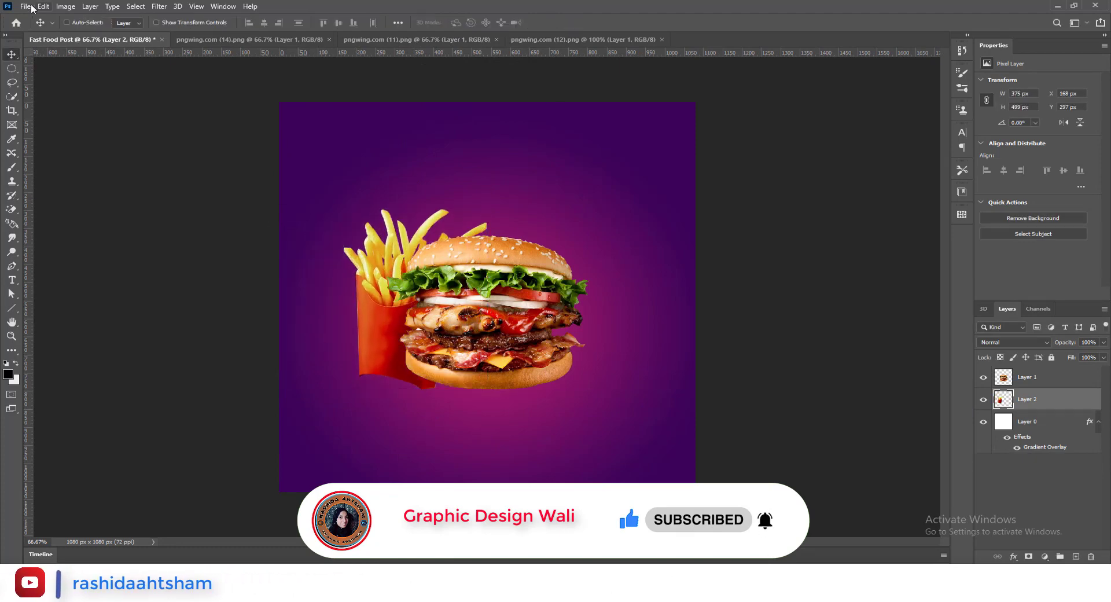
- Flip the fries horizontally and shift them left so more of the box shows beside the burger
click(43, 6)
mouse_move(168, 254)
click(222, 423)
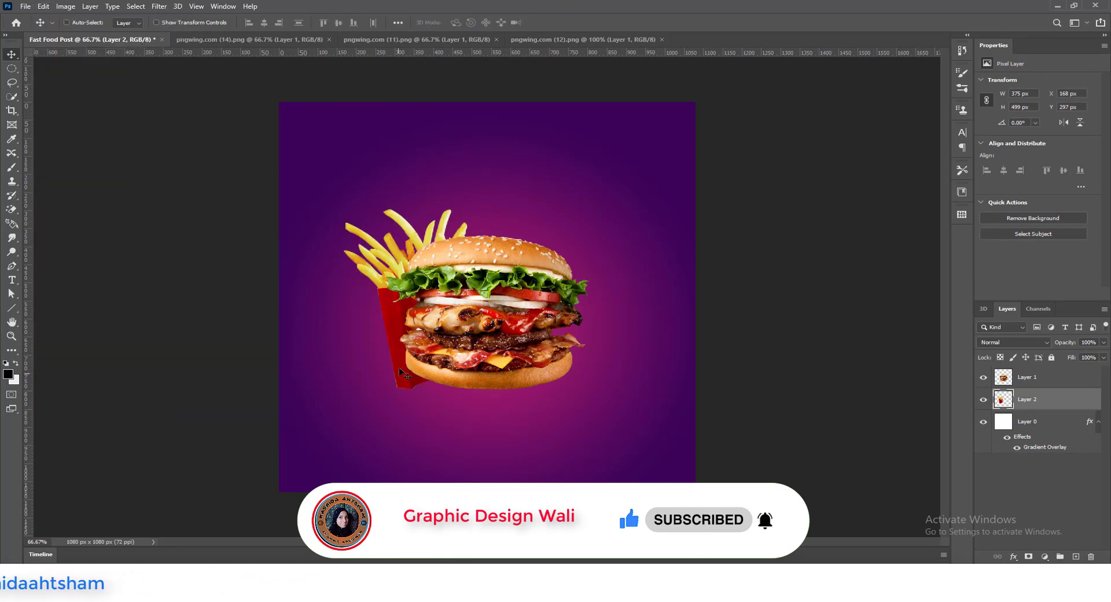
drag(392, 338, 369, 338)
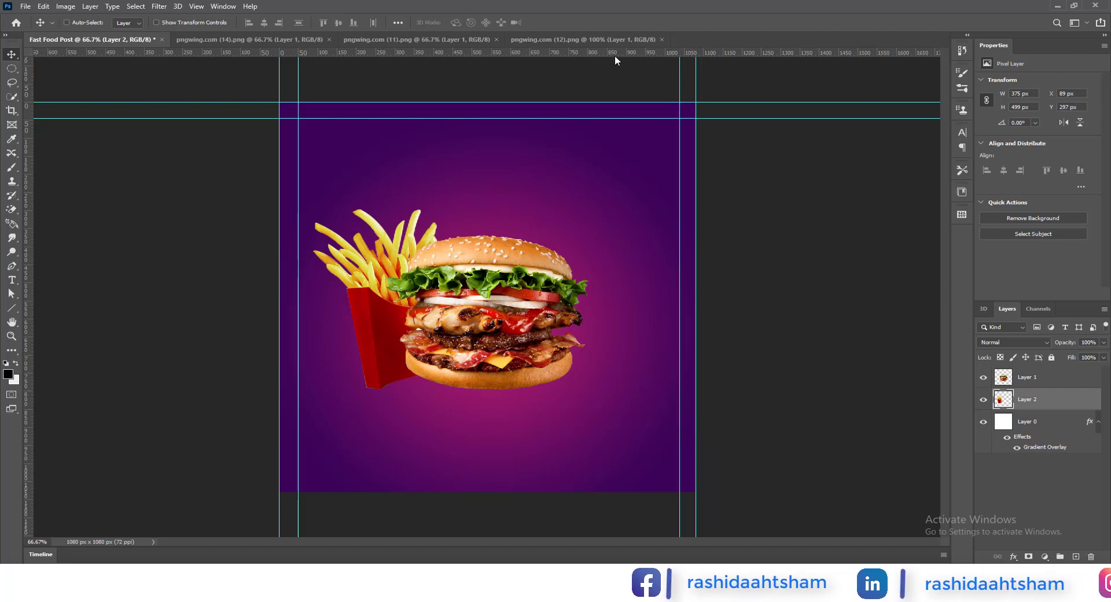
- Add a horizontal margin guide slightly above the canvas's bottom edge
drag(615, 53, 586, 476)
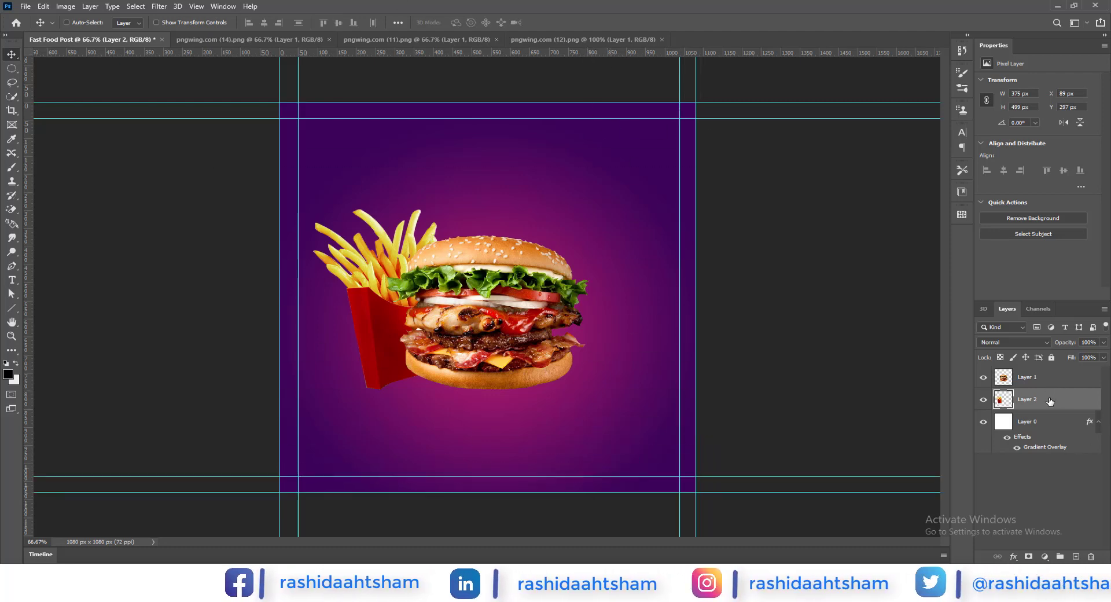
- Add the cola cup to the post behind the burger's right side and scale it to roughly the fries' height
click(573, 40)
drag(405, 260, 595, 353)
key(ctrl+t)
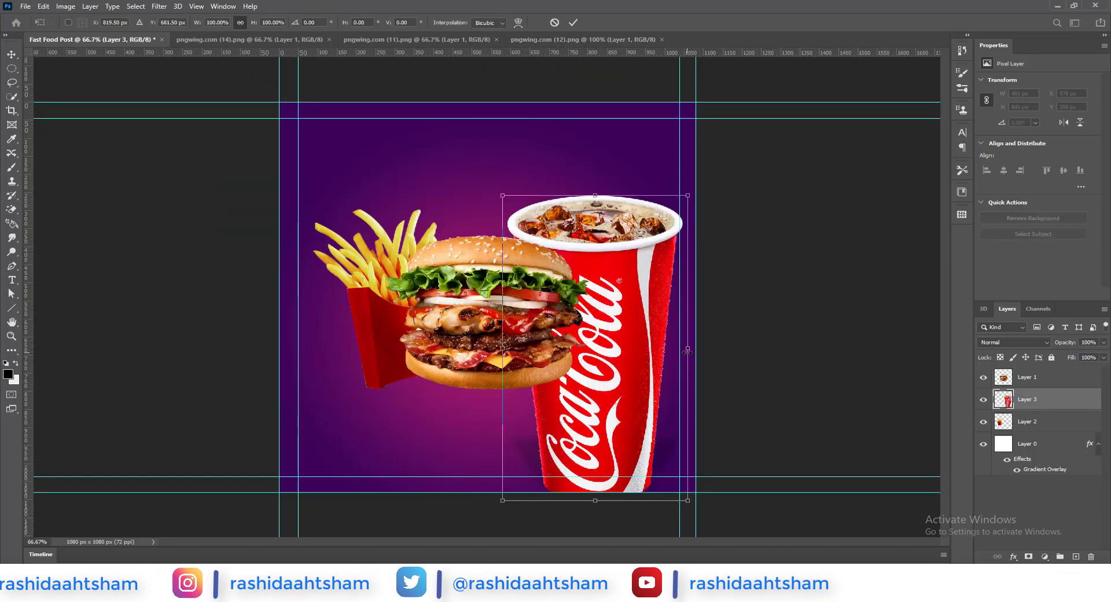
drag(687, 352, 584, 307)
drag(611, 208, 614, 208)
click(573, 23)
- Place a horizontal guide at the top of the fries, and tilt the cola cup clockwise while shifting it right
drag(578, 53, 587, 206)
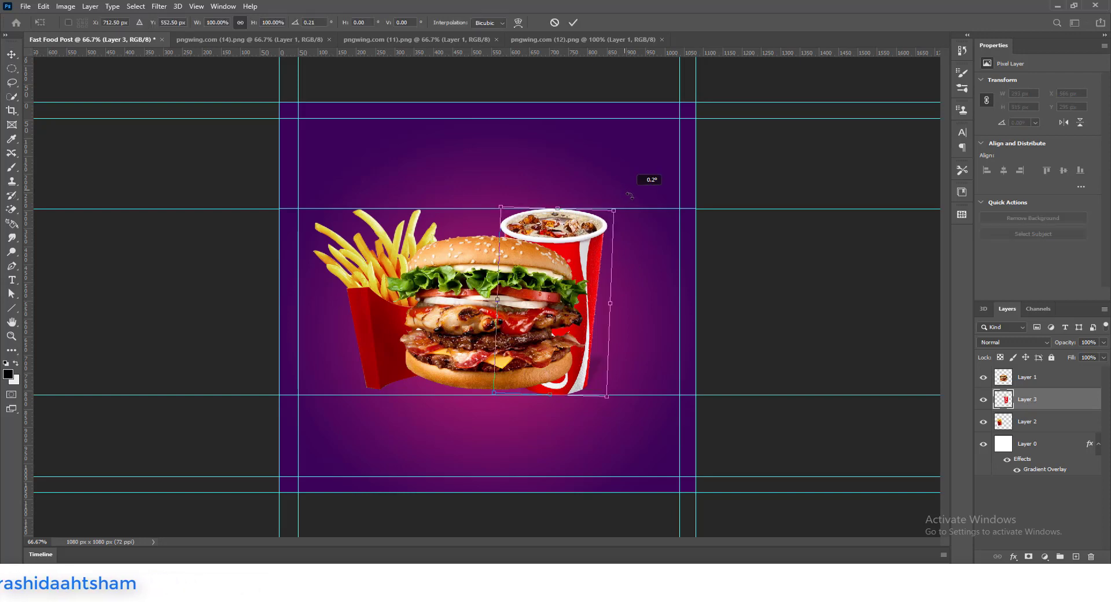
drag(629, 195, 645, 210)
drag(598, 272, 610, 270)
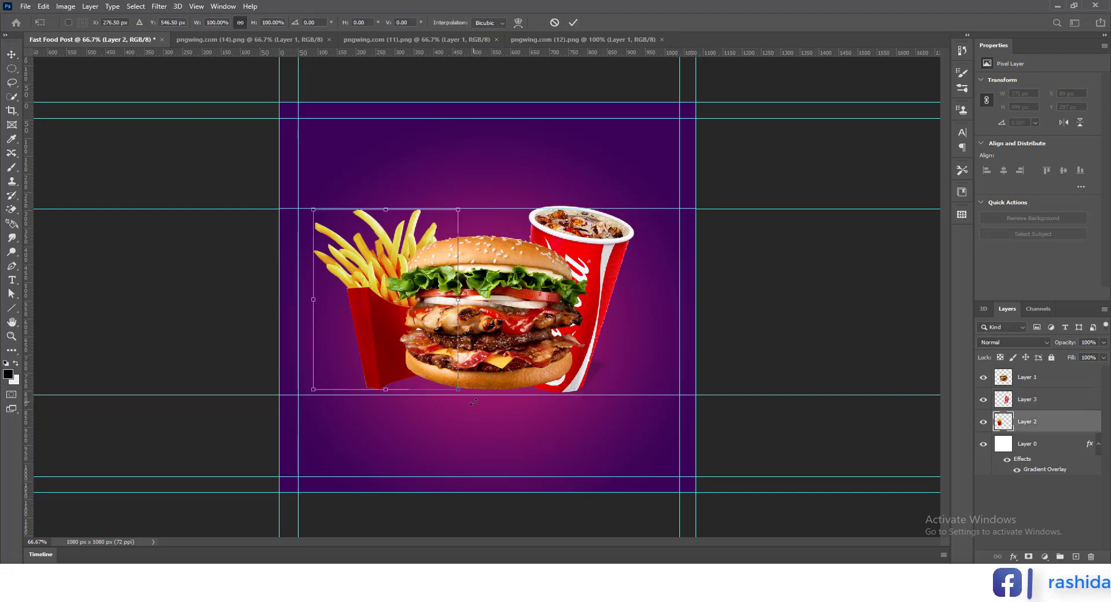
- Rotate the fries about 6.5° counter-clockwise and enlarge them slightly to about 385 × 512 px
drag(473, 401, 408, 398)
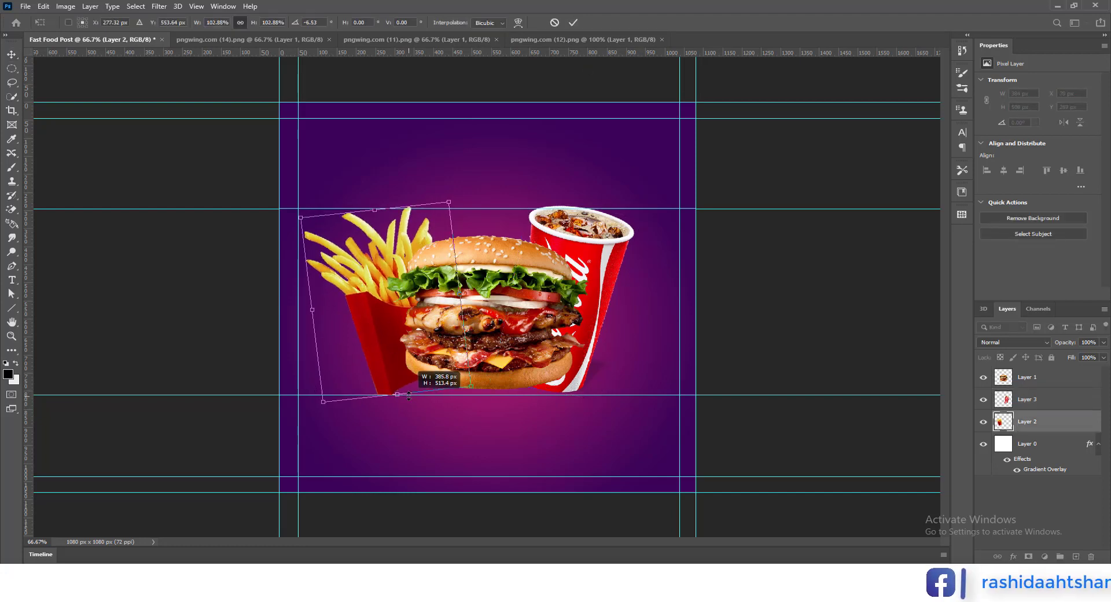
click(574, 22)
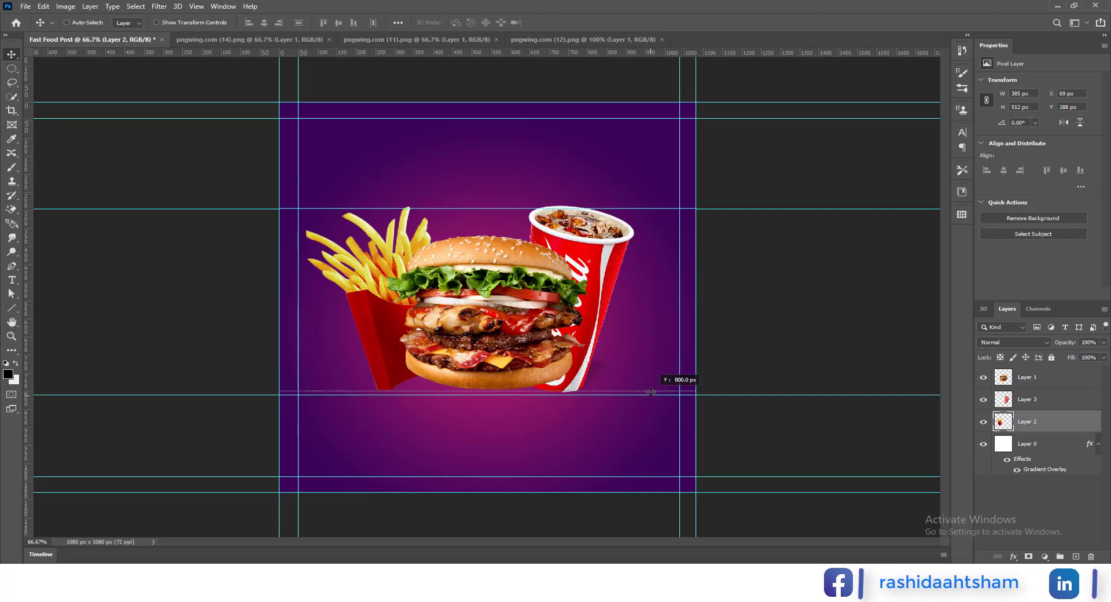
- Set the guide below the food images at about 800 px and move the burger, cup and fries together 45 px right
drag(651, 392, 651, 390)
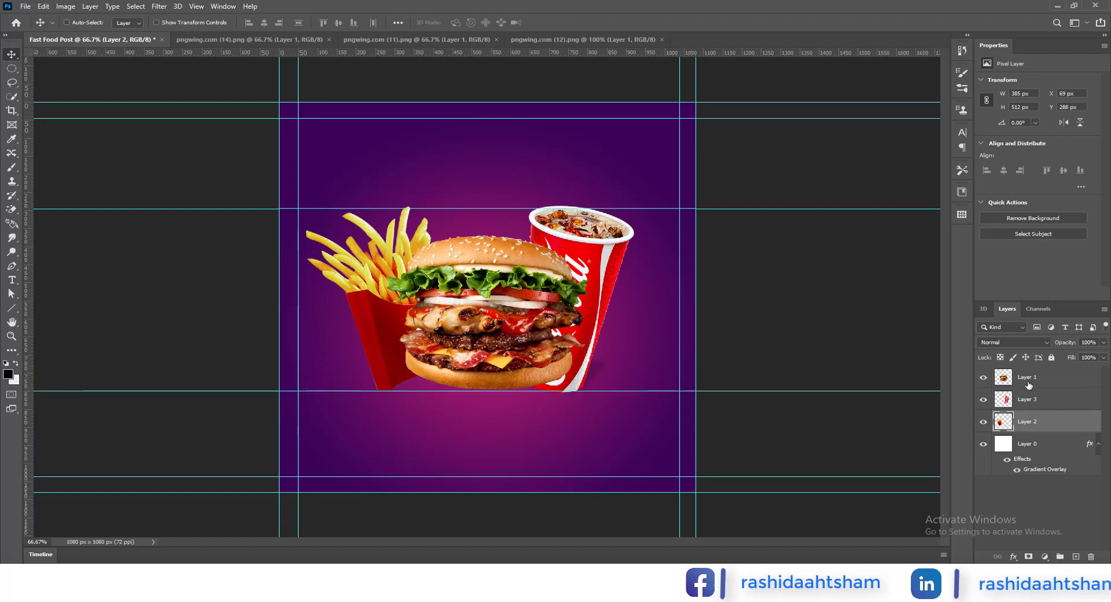
shift+click(1028, 384)
drag(366, 319, 384, 323)
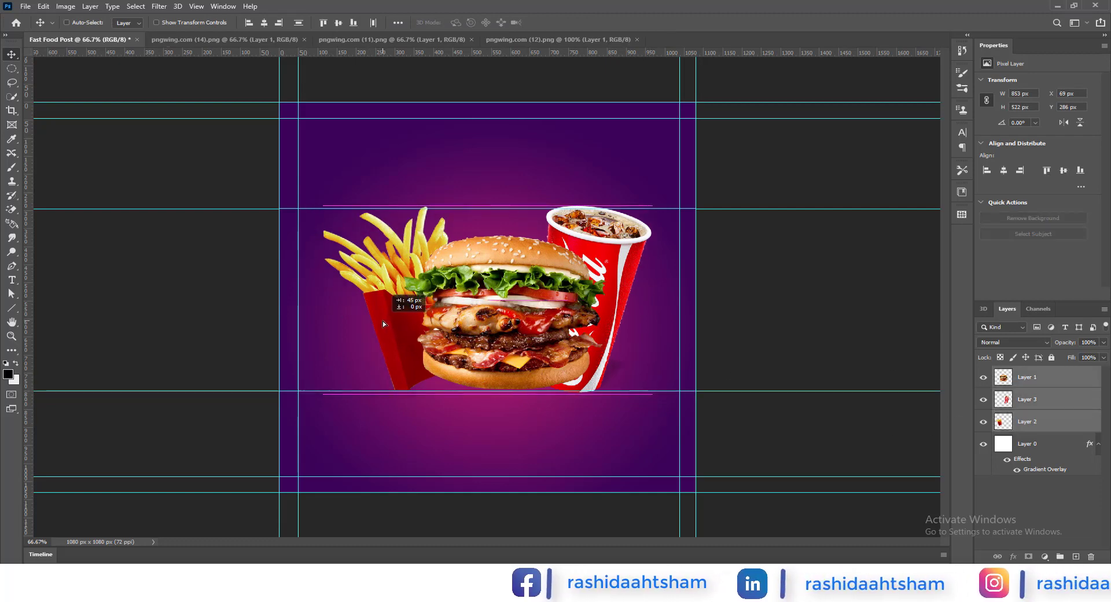
- Rename the fries layer Fries, the cup layer Cold Drink and the burger layer Burger
click(1051, 421)
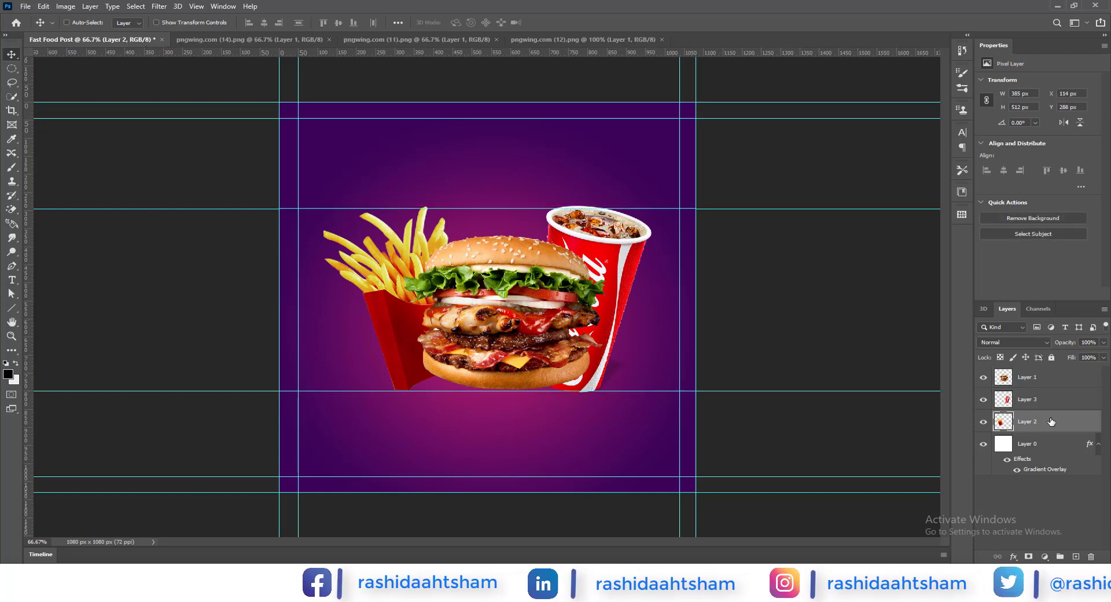
double_click(1033, 421)
text(Fries)
key(Return)
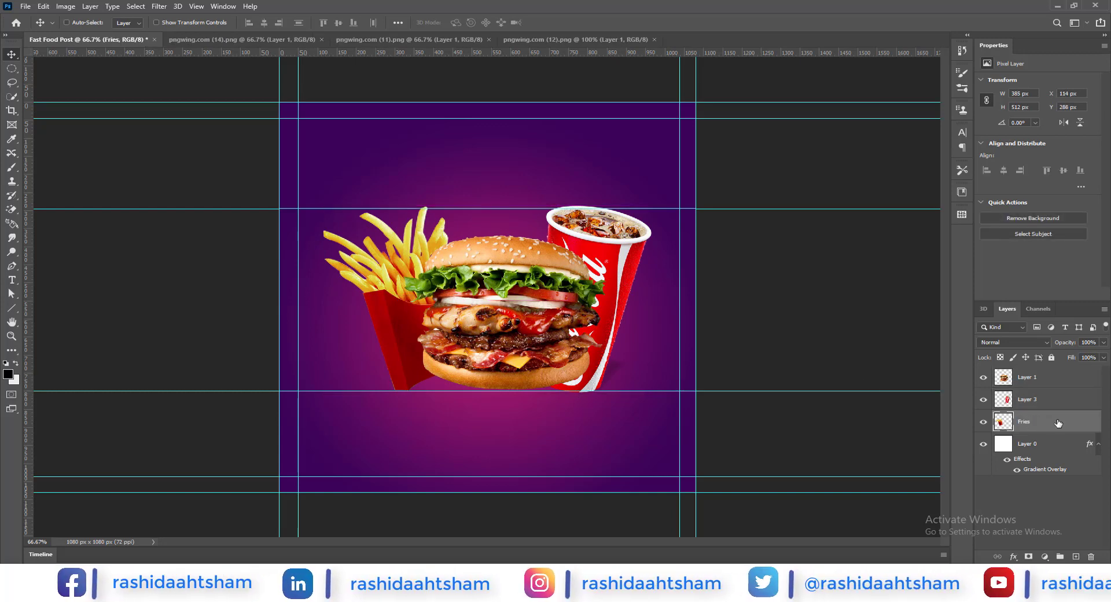
double_click(1025, 400)
text(Cold Dr)
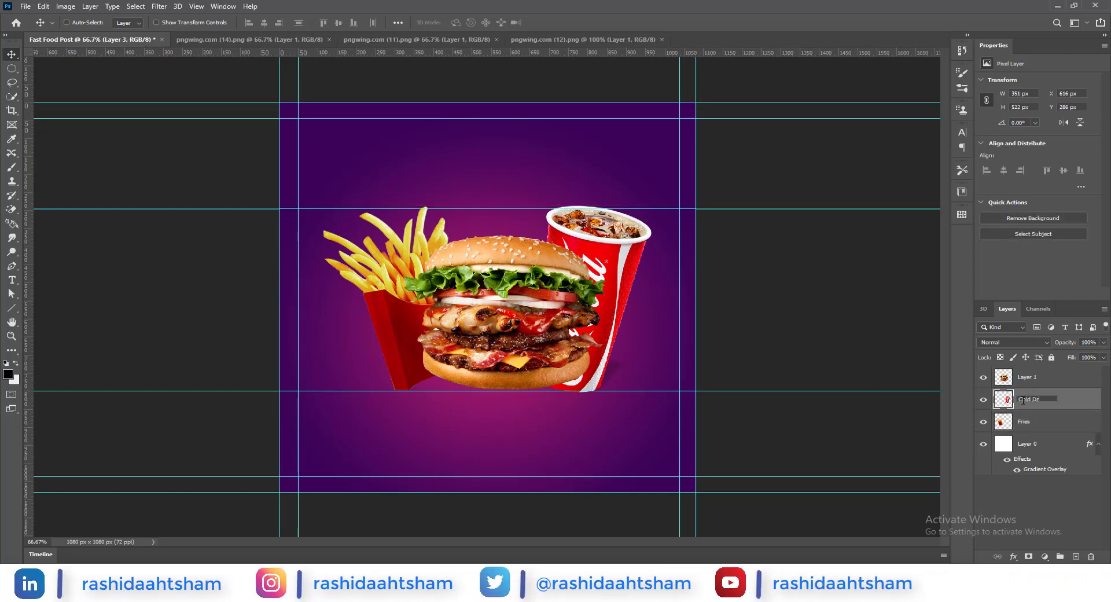
text(ink)
key(Return)
double_click(1027, 377)
text(Bu)
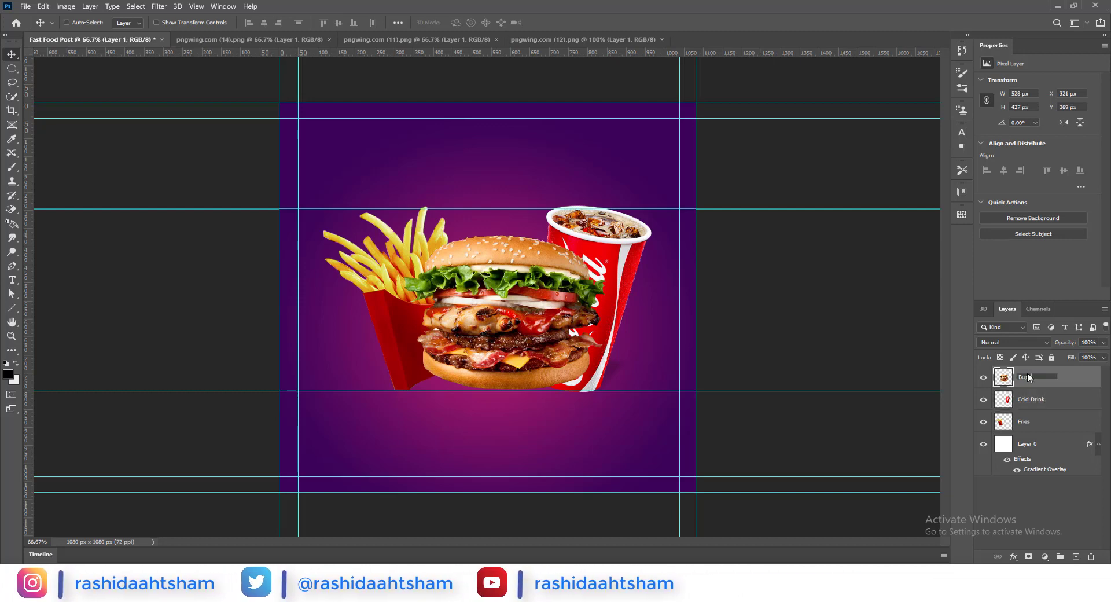
text(rger)
key(Return)
- Group the Burger, Cold Drink and Fries layers and name the group Images
shift+click(1049, 429)
key(ctrl+g)
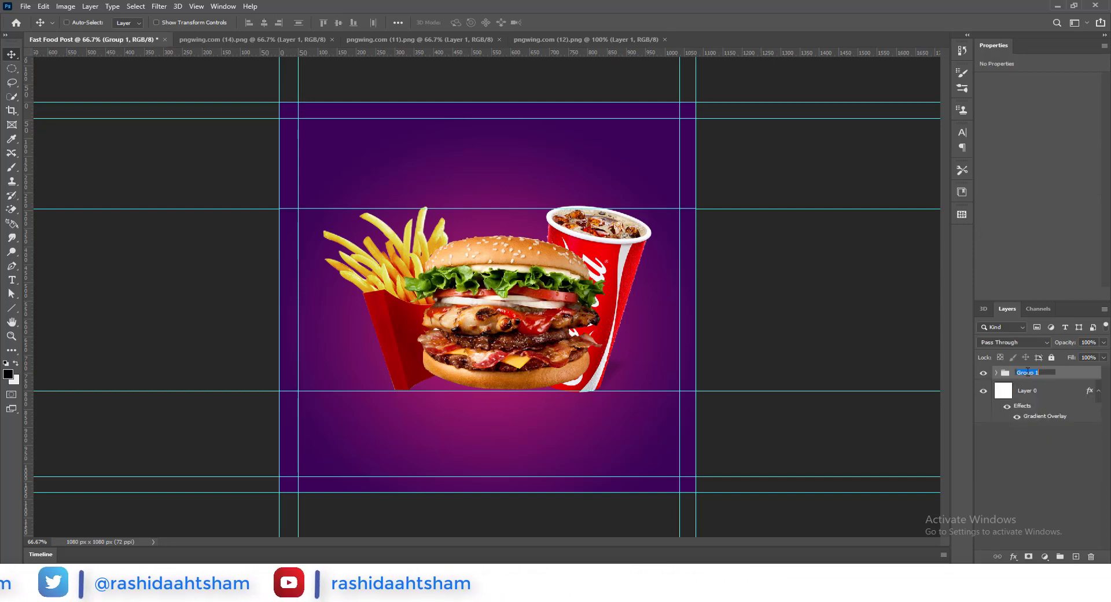
click(1029, 372)
text(Images)
key(Return)
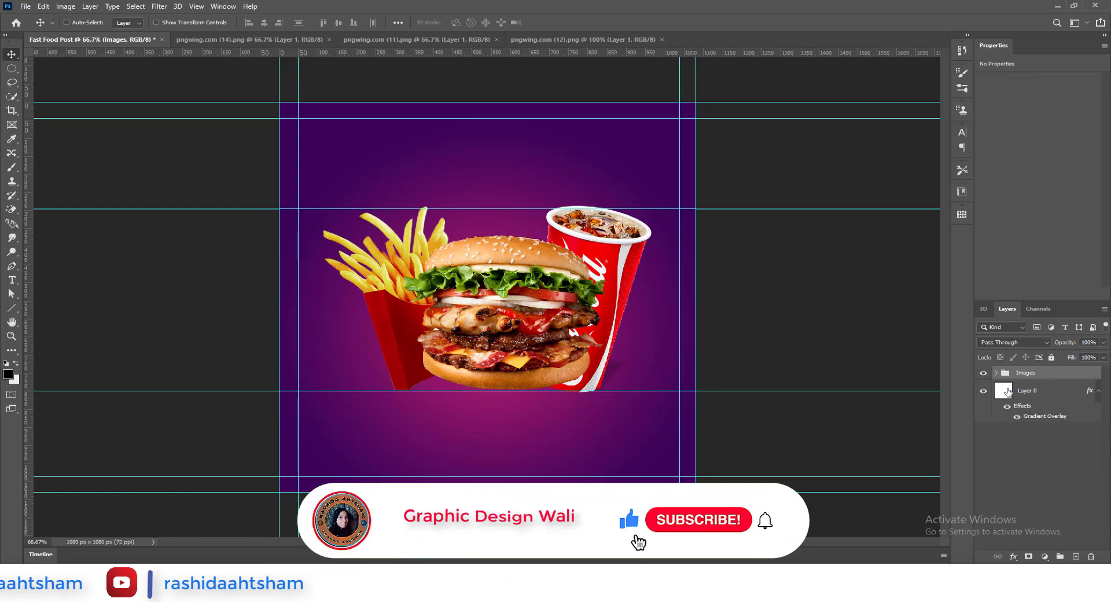
- Open the Rays image from the Fast Food Post folder and add it to the post between the background and the Images group
click(1055, 398)
mouse_move(298, 579)
click(298, 540)
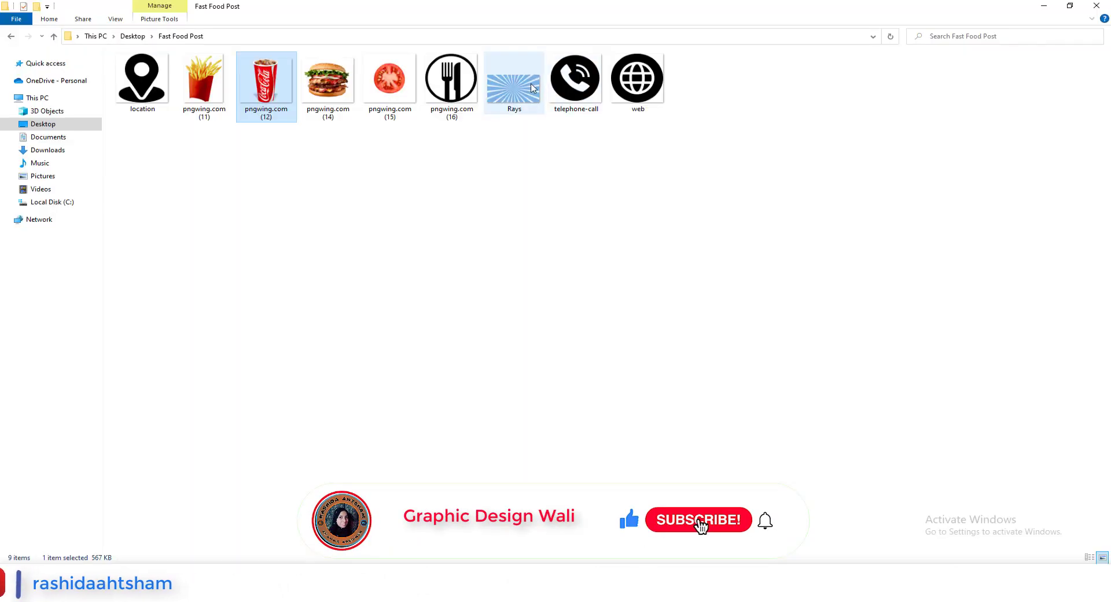
right_click(531, 84)
mouse_move(620, 242)
click(746, 256)
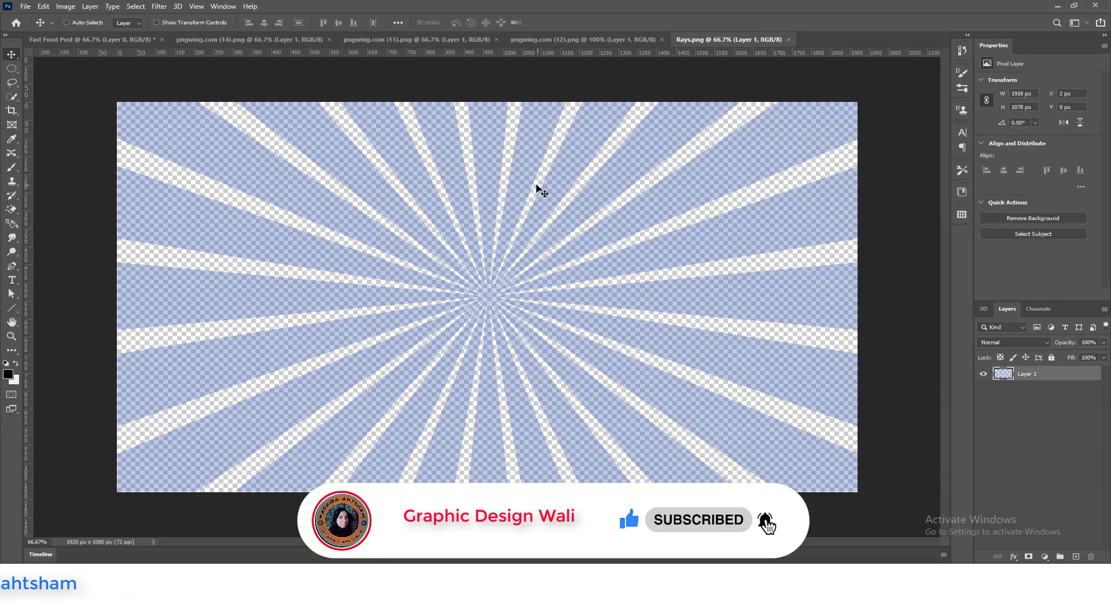
drag(109, 44, 463, 249)
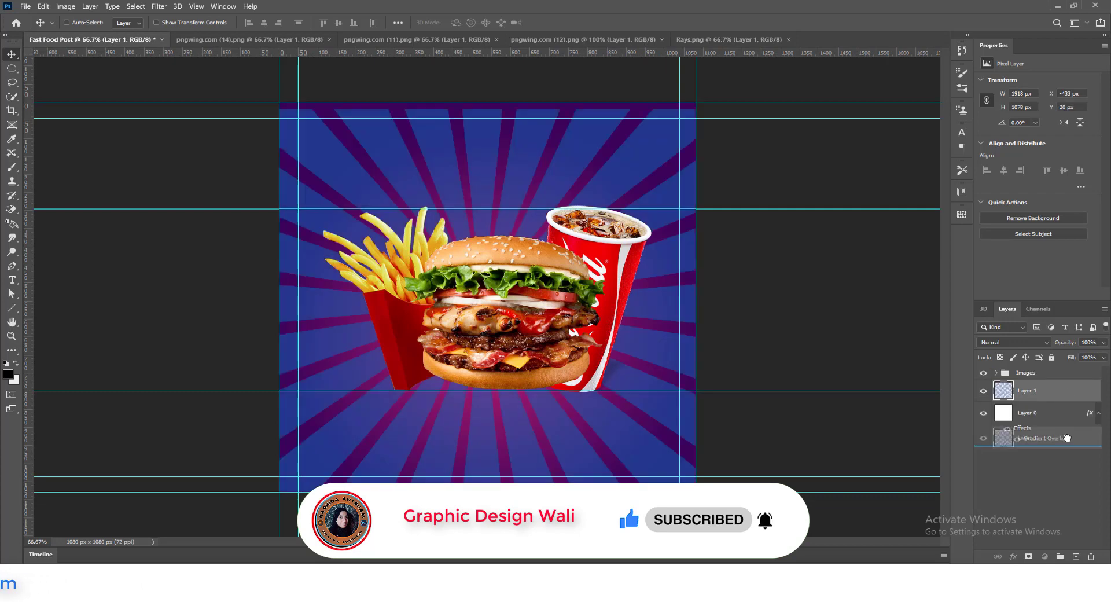
- Apply a white Color Overlay with Normal blending at 100% opacity to the rays layer
double_click(1083, 394)
click(642, 267)
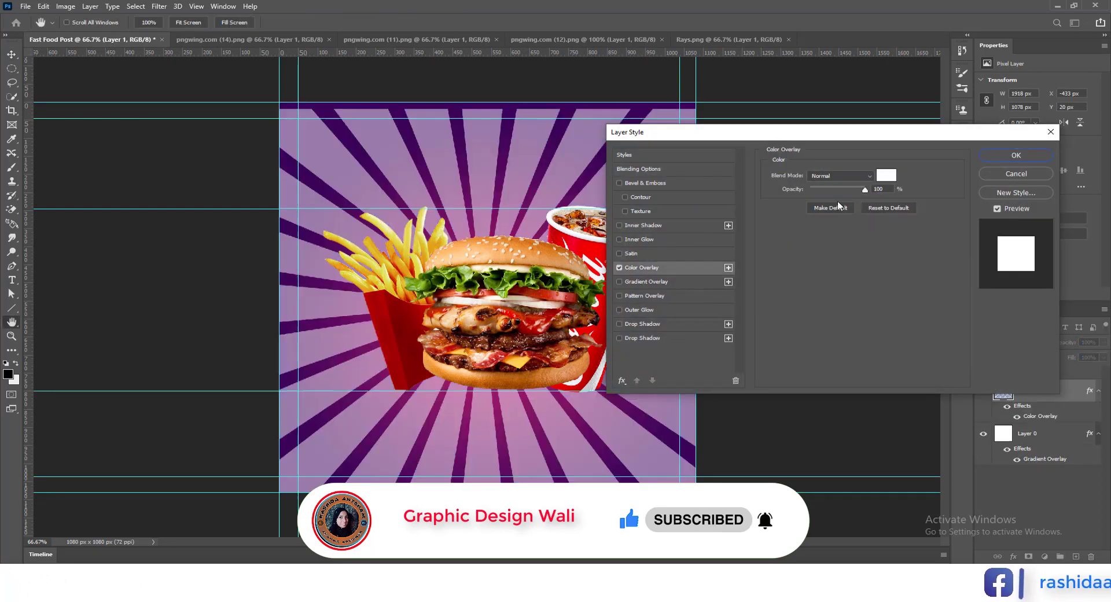
click(886, 176)
key(Return)
key(Return)
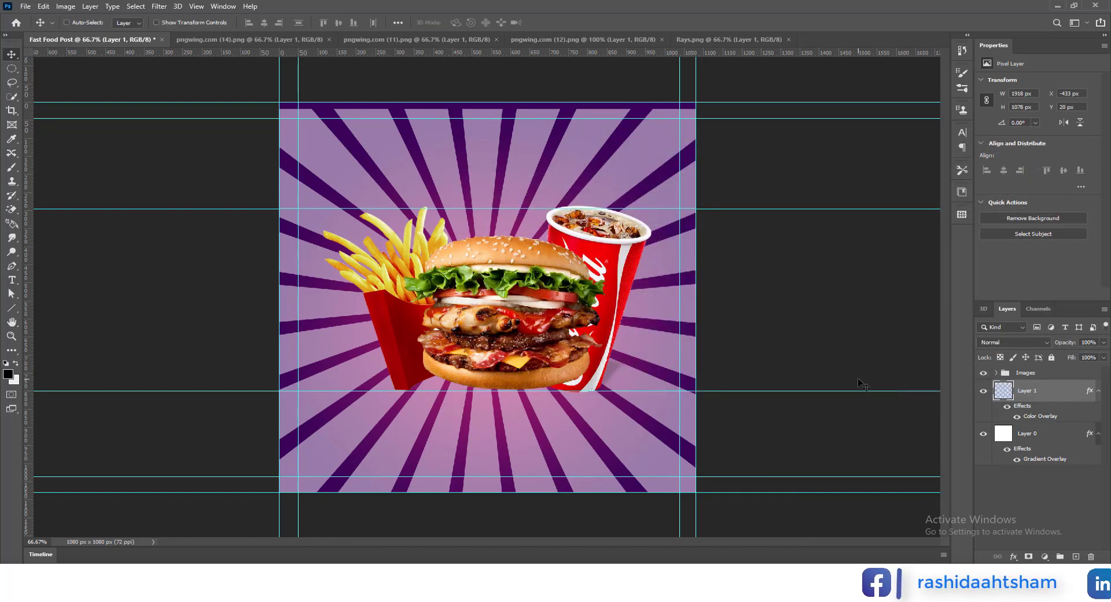
- Resize the rays layer to about 1922 × 1080 px and reposition it to cover the canvas
key(ctrl+t)
drag(481, 109, 485, 106)
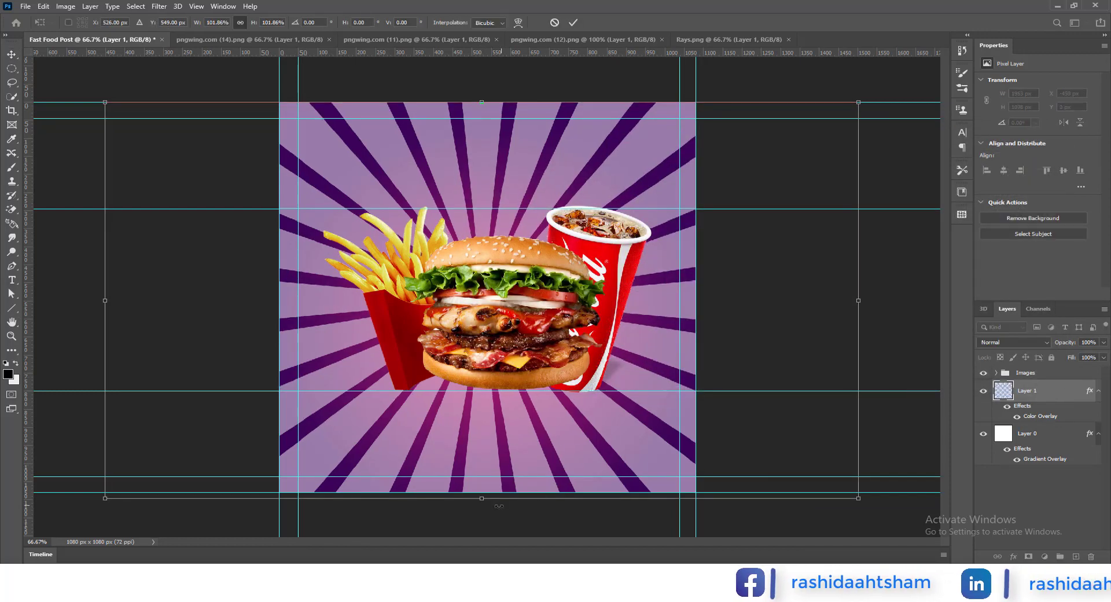
drag(481, 498, 517, 462)
key(Return)
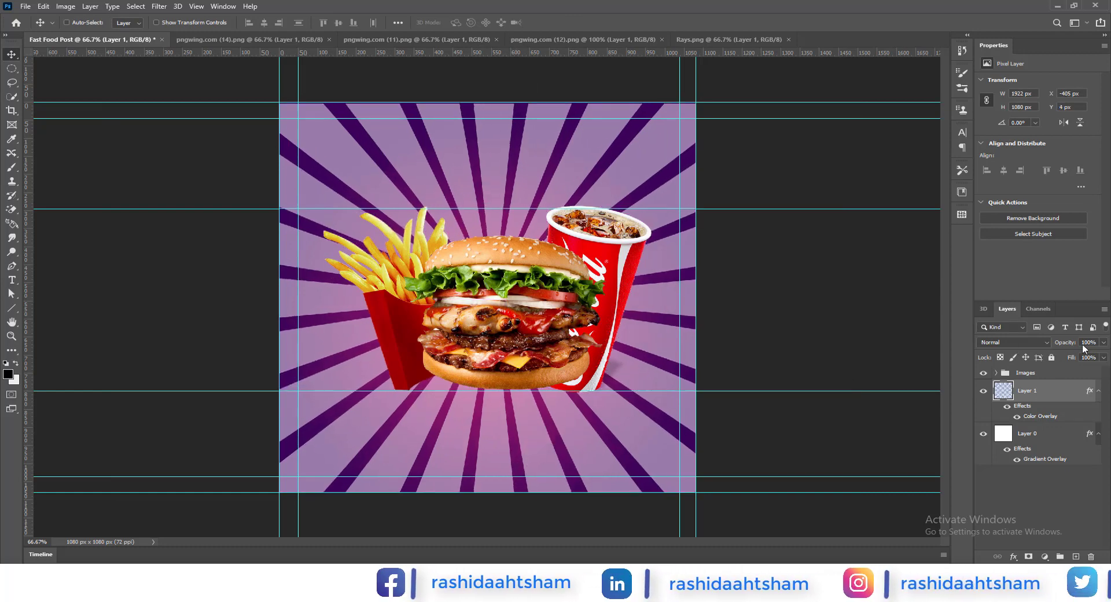
- Reduce the rays layer's opacity to 4%
click(1085, 342)
text(4)
key(Return)
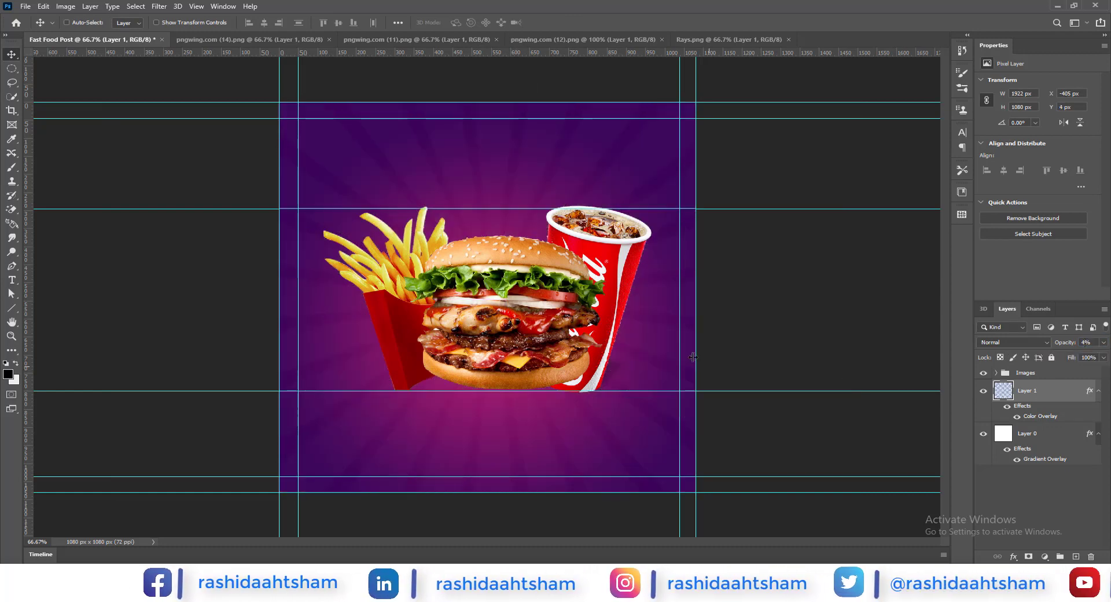
- Select the Burger layer inside the Images group and open the tomato image pngwing.com (15) in Photoshop
click(996, 372)
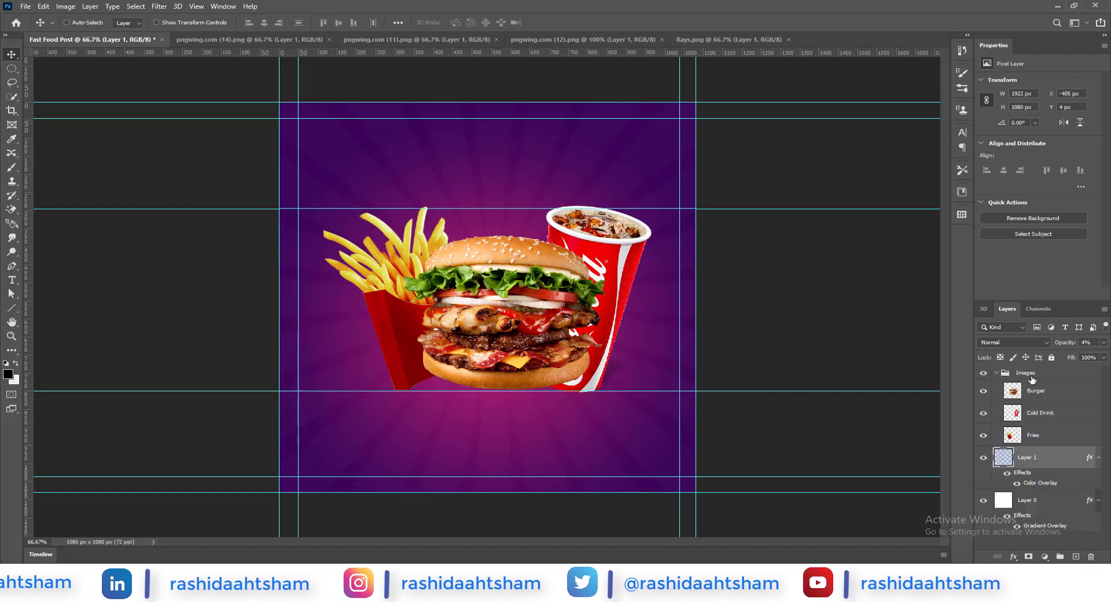
click(1035, 390)
click(288, 532)
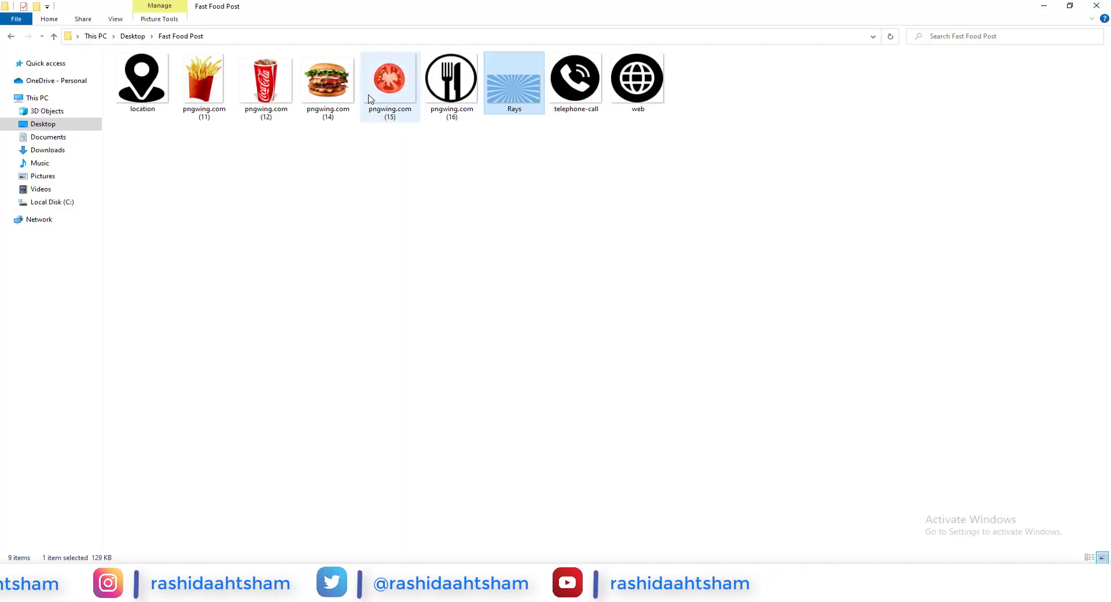
right_click(369, 94)
click(592, 269)
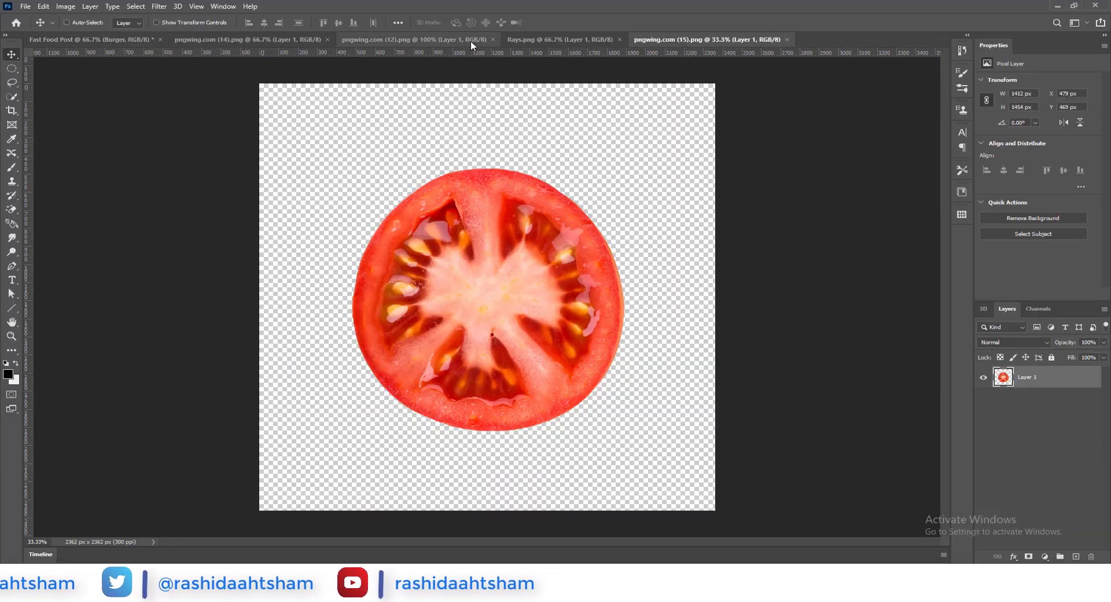
- Bring the tomato into the Fast Food Post, scale it to about 199 × 206 px, and place it in the canvas's upper-right corner
click(328, 39)
drag(281, 185, 649, 349)
key(ctrl+t)
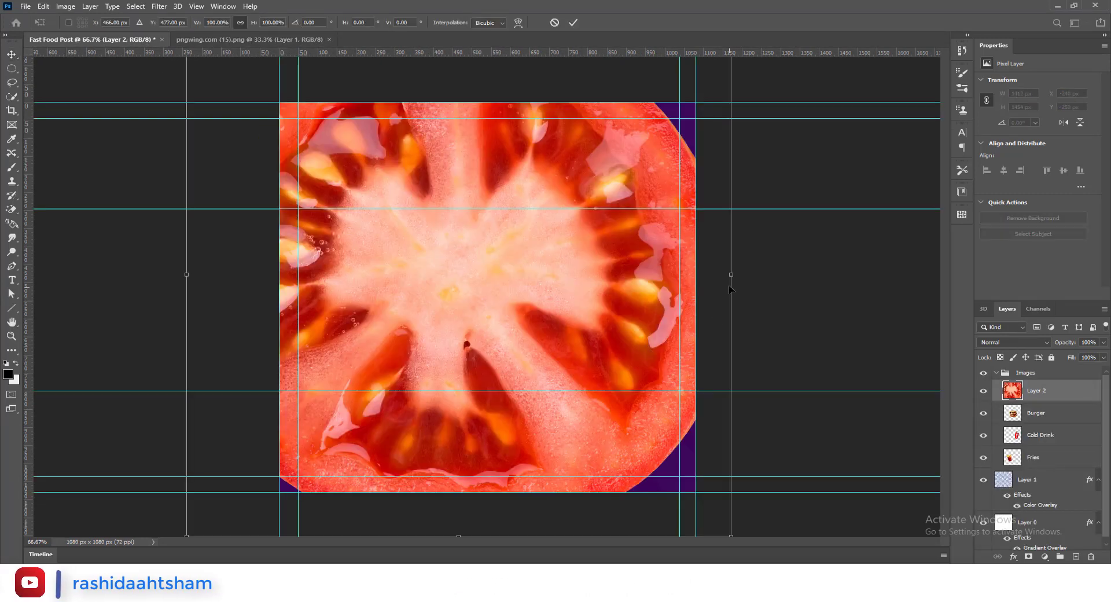
drag(731, 287, 285, 310)
drag(457, 207, 778, 57)
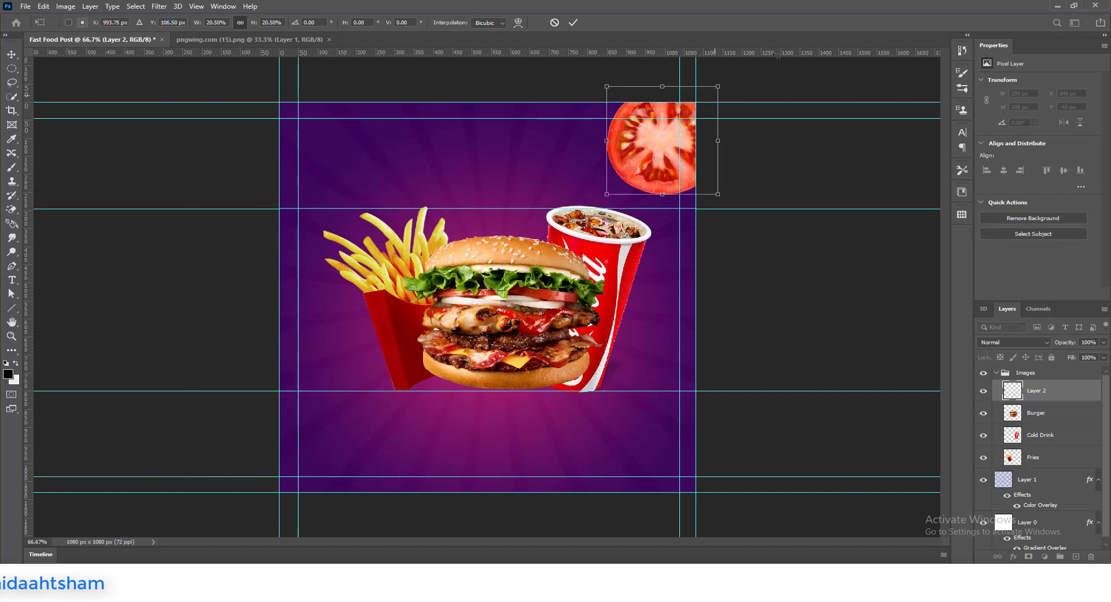
drag(670, 139, 685, 135)
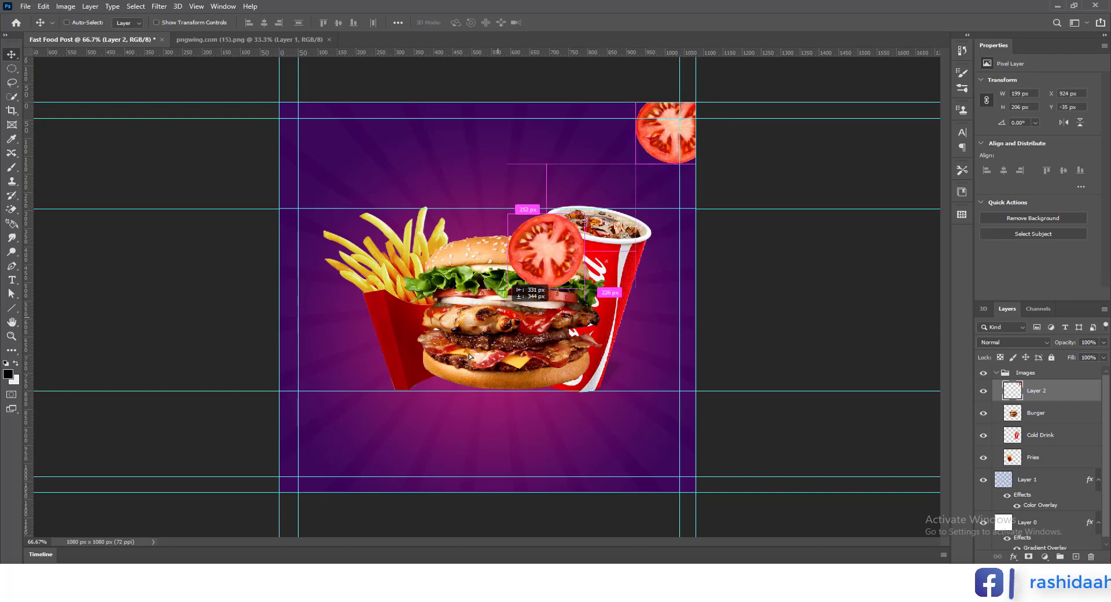
- Duplicate the tomato to the canvas's lower-left edge and shift the original farther into the upper-right corner
drag(468, 353, 279, 448)
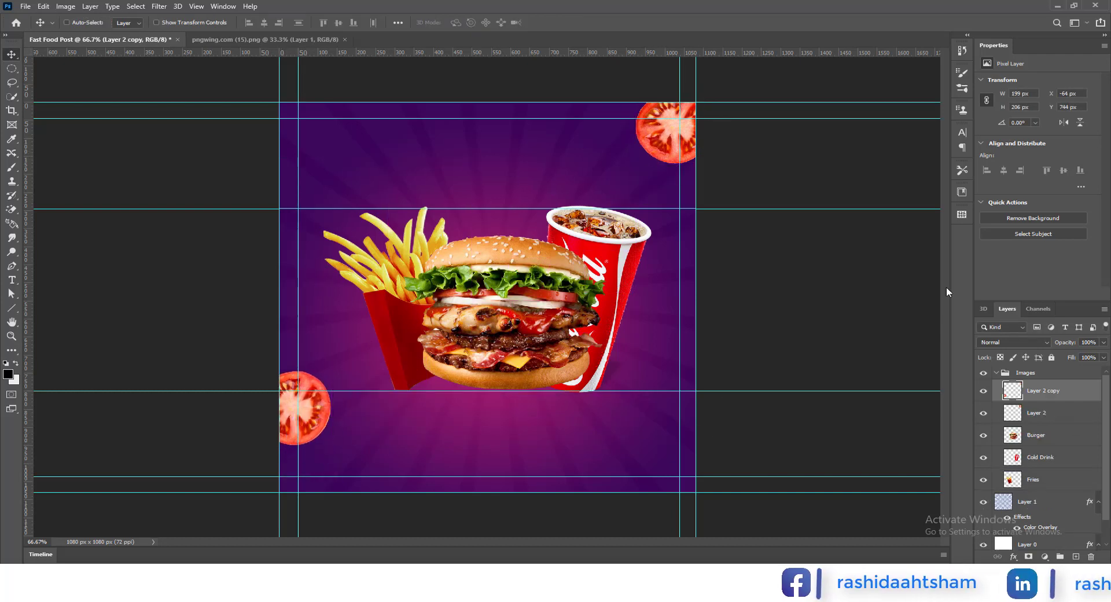
ctrl+click(670, 145)
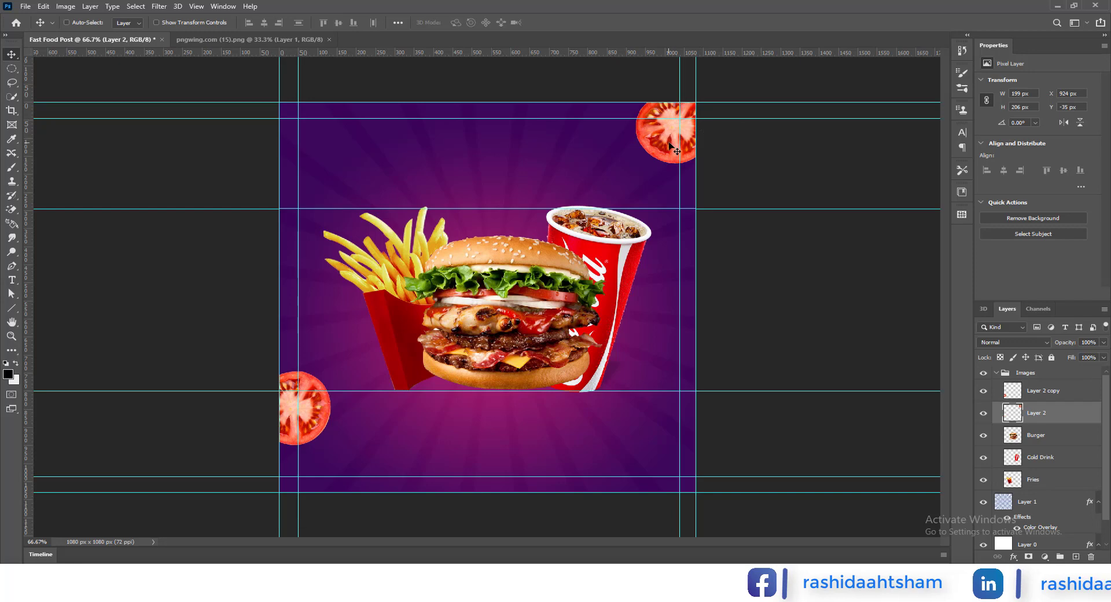
- Rename both tomato slice layers as Tomato
double_click(1035, 413)
text(To)
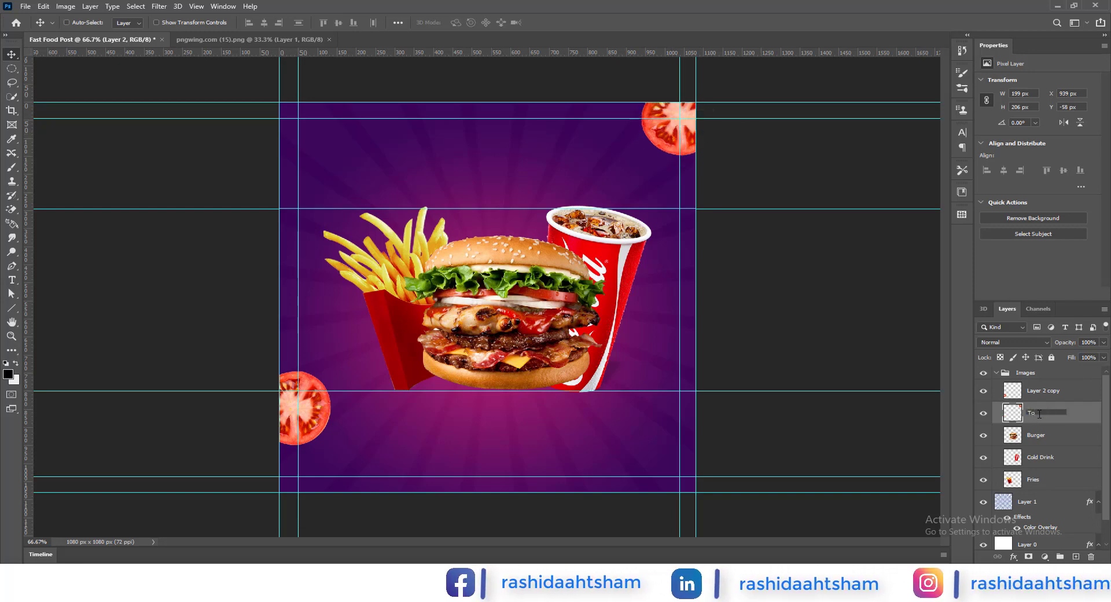
text(mato)
double_click(1043, 391)
text(To)
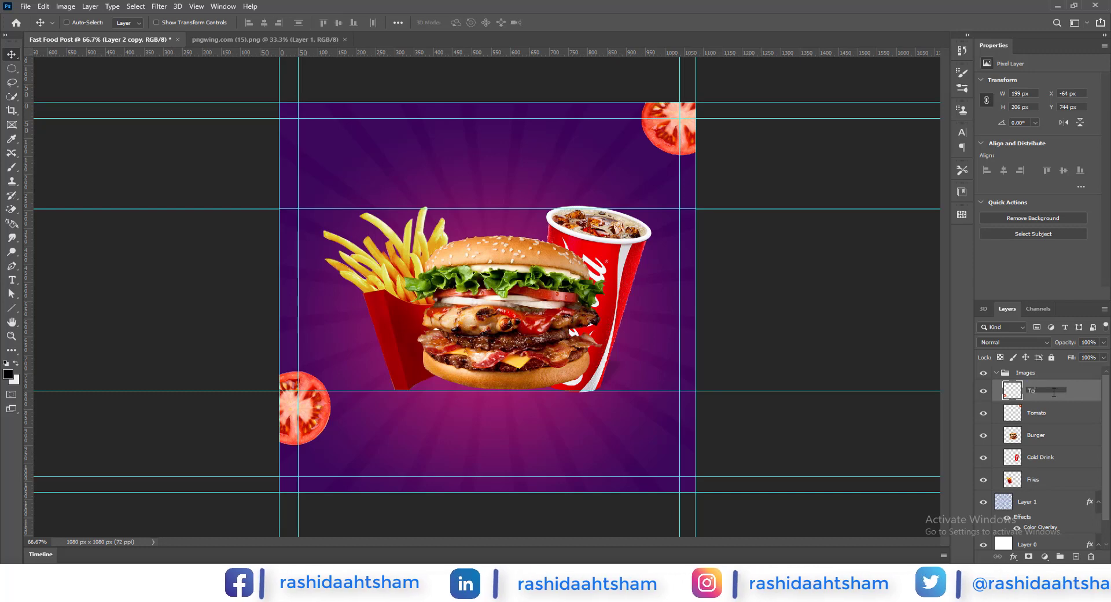
text(mato)
- Apply a Gaussian Blur with a 2.0 px radius to the upper-right tomato
click(1047, 412)
click(160, 7)
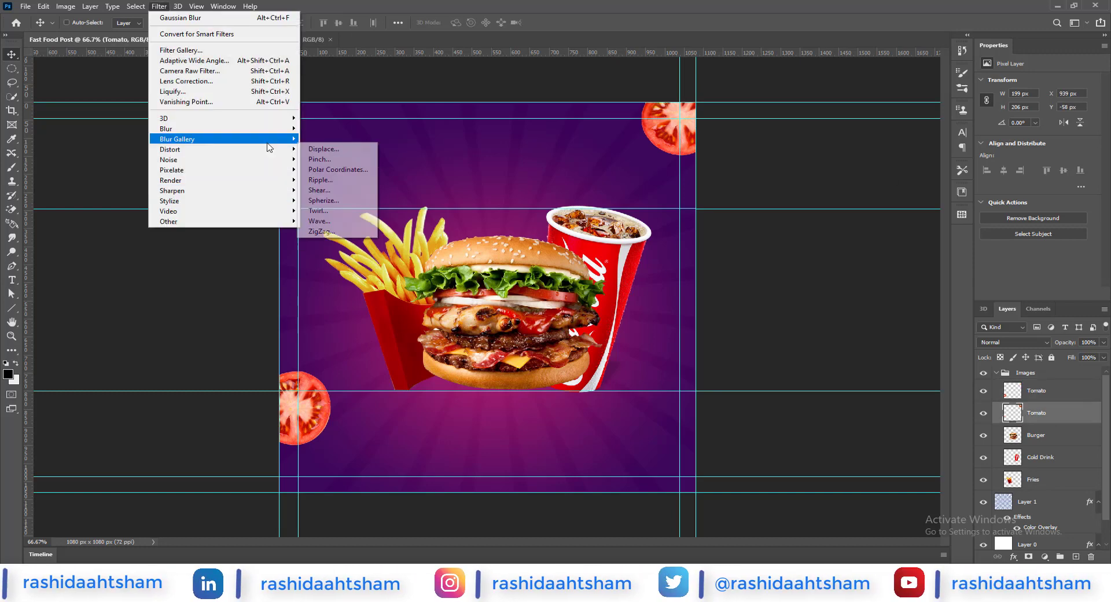
mouse_move(173, 128)
click(327, 170)
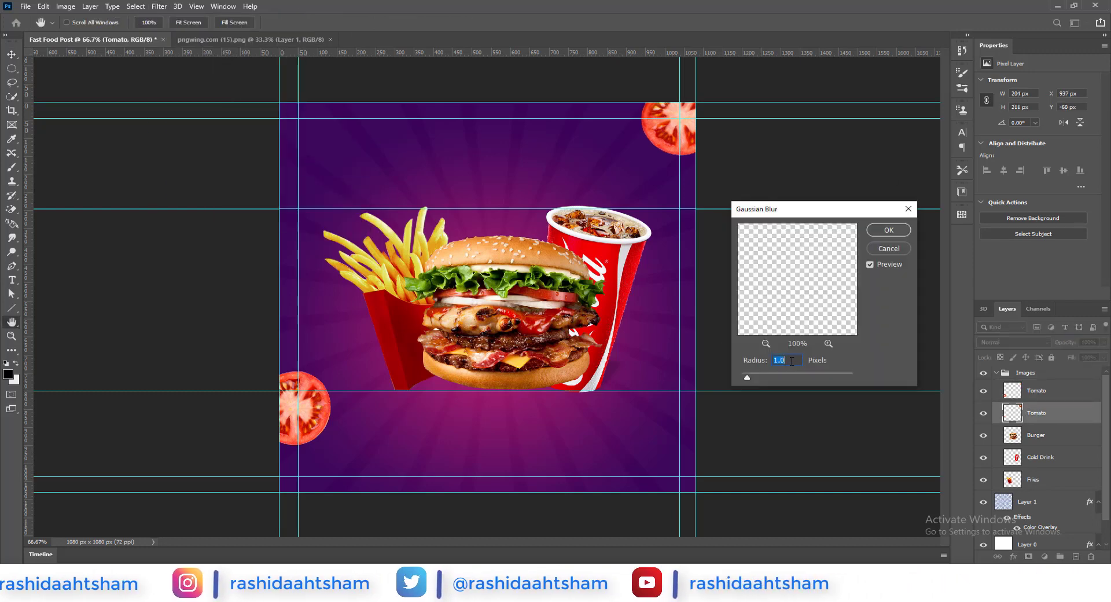
click(889, 230)
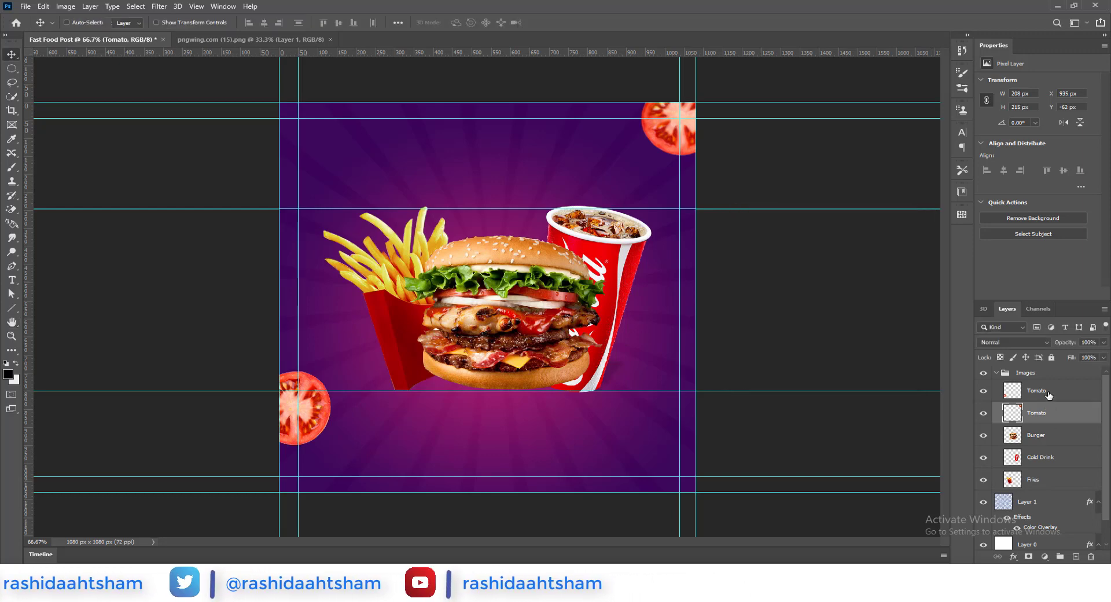
- Apply a Gaussian Blur with a 2.0 px radius to the lower-left tomato
click(1049, 395)
click(159, 6)
mouse_move(174, 134)
click(327, 169)
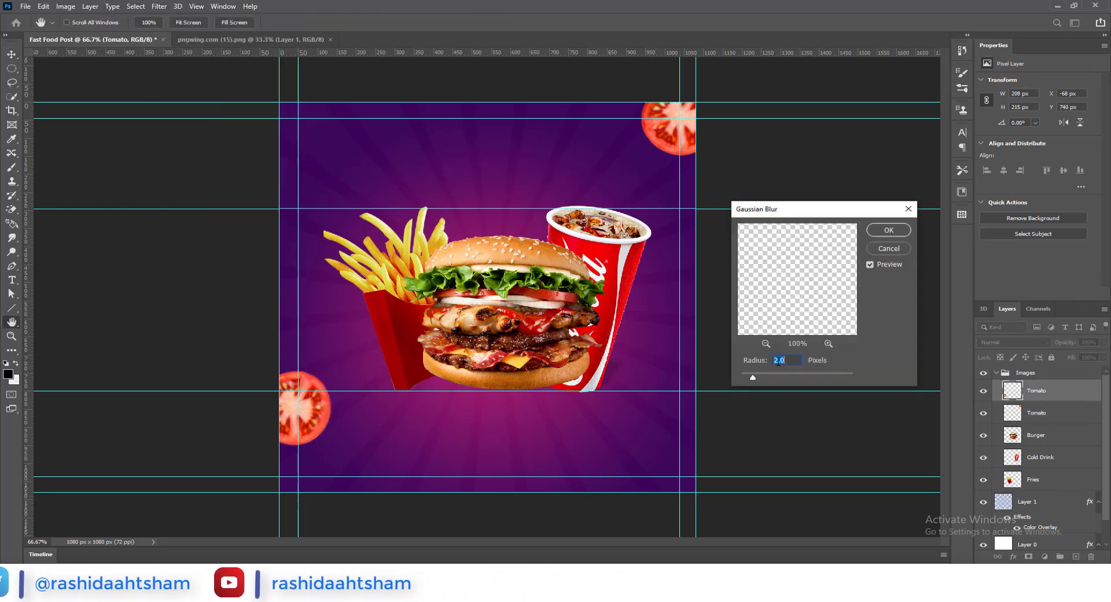
key(Return)
- Rename the gradient layer BG and the rays layer Patteren, and group both layers as Background
click(996, 372)
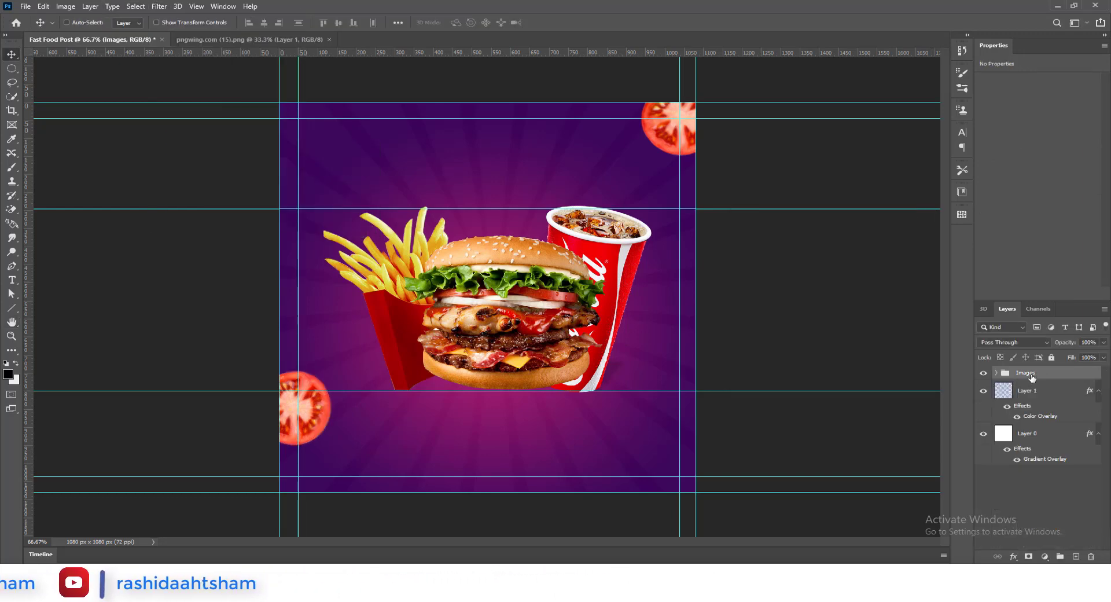
click(1032, 392)
double_click(1029, 435)
text(BG)
key(Return)
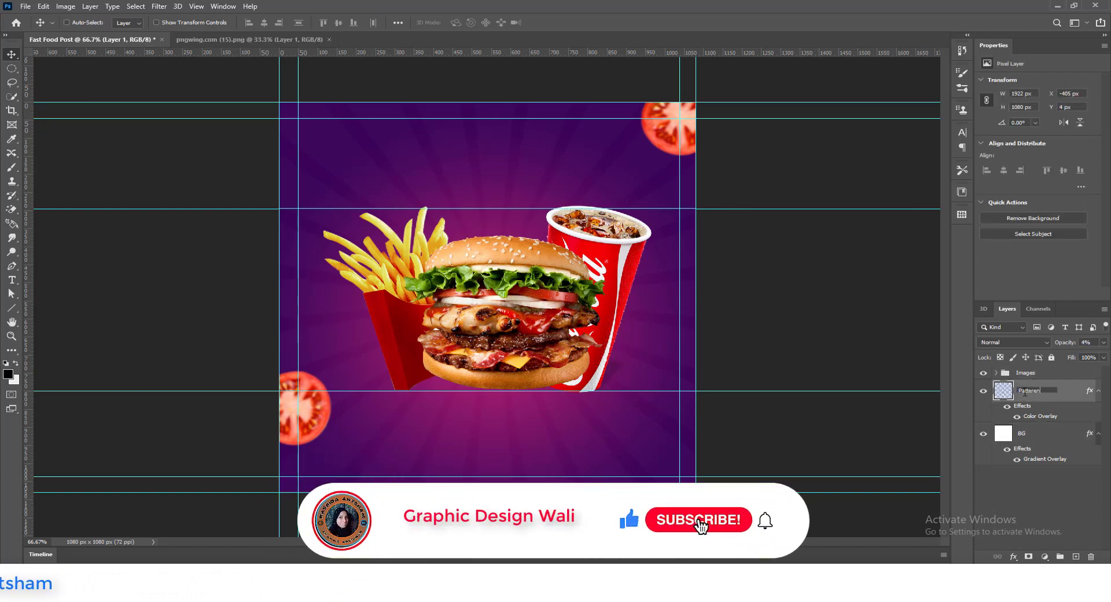
key(ctrl+g)
double_click(1029, 386)
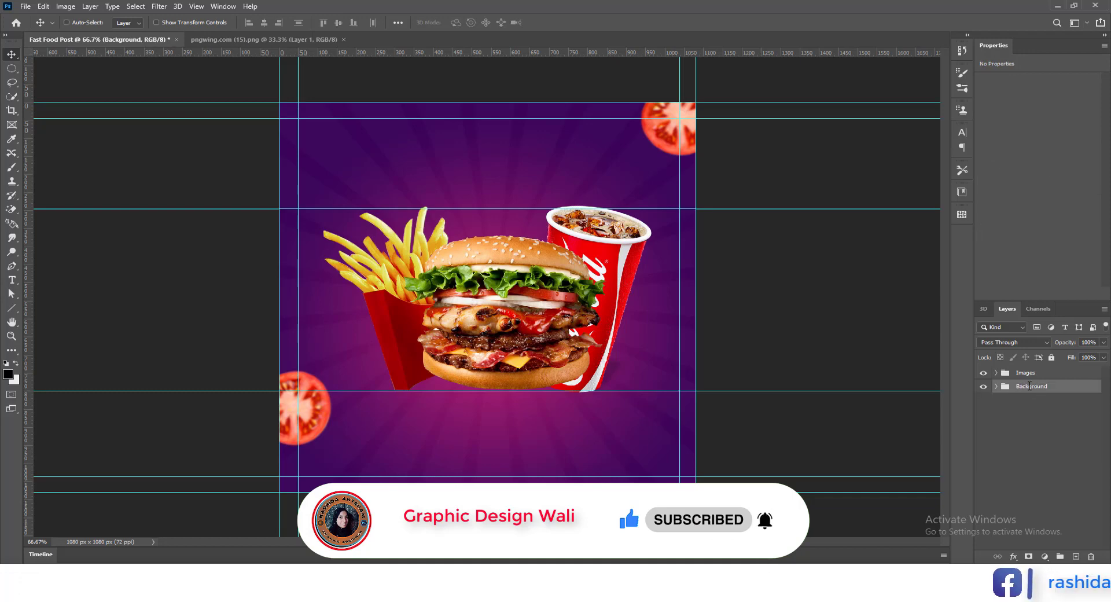
- Add the heading text SPECIAL above the food images and set its color to #fefefe
click(1076, 556)
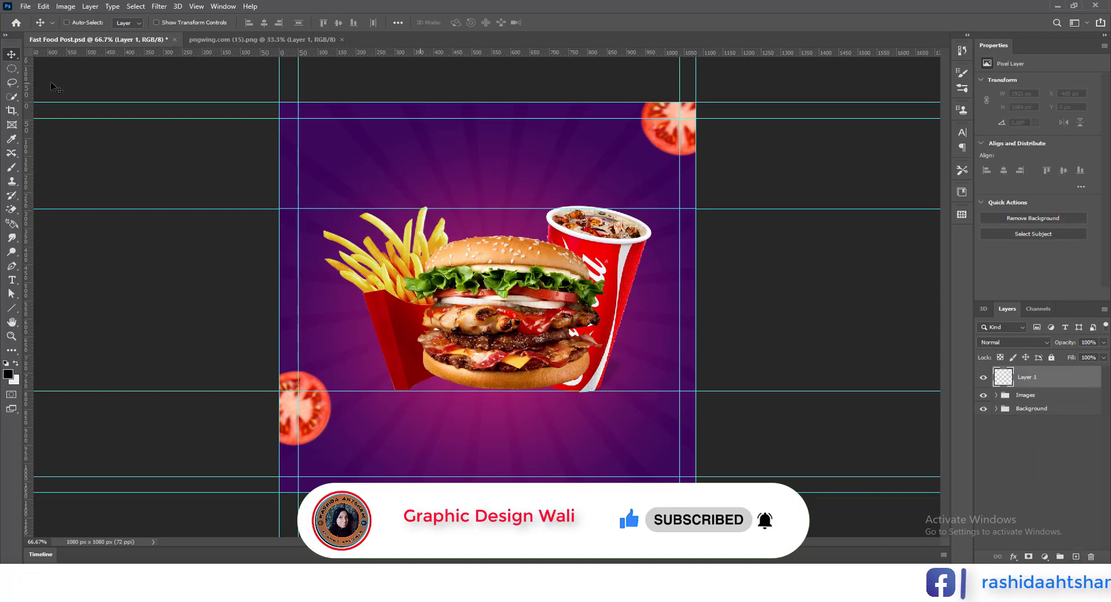
text(SPECIAL)
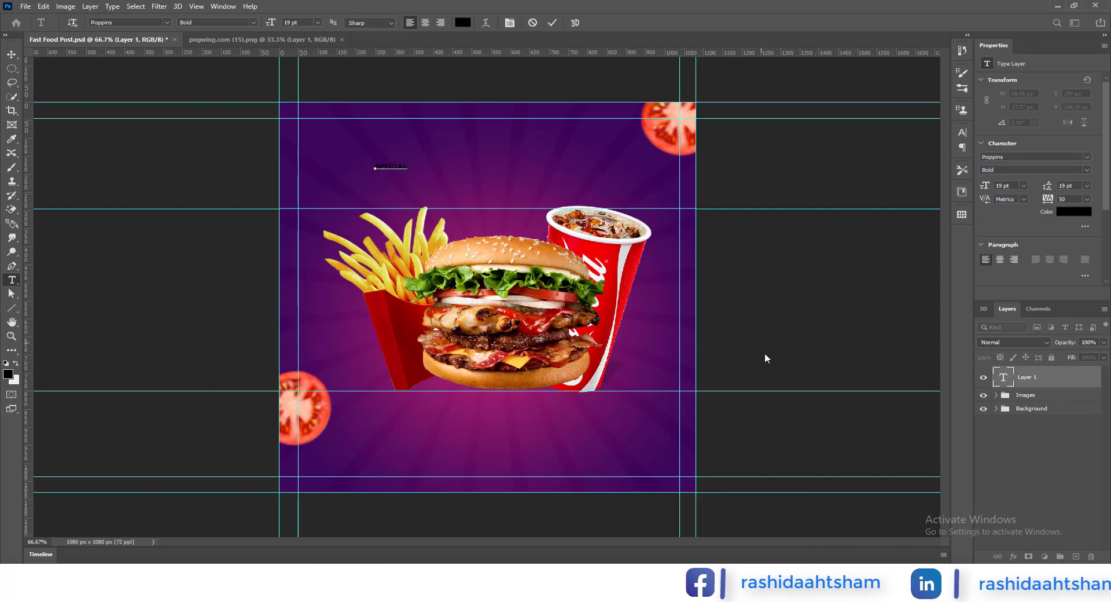
double_click(1002, 379)
click(463, 22)
text(ffffff)
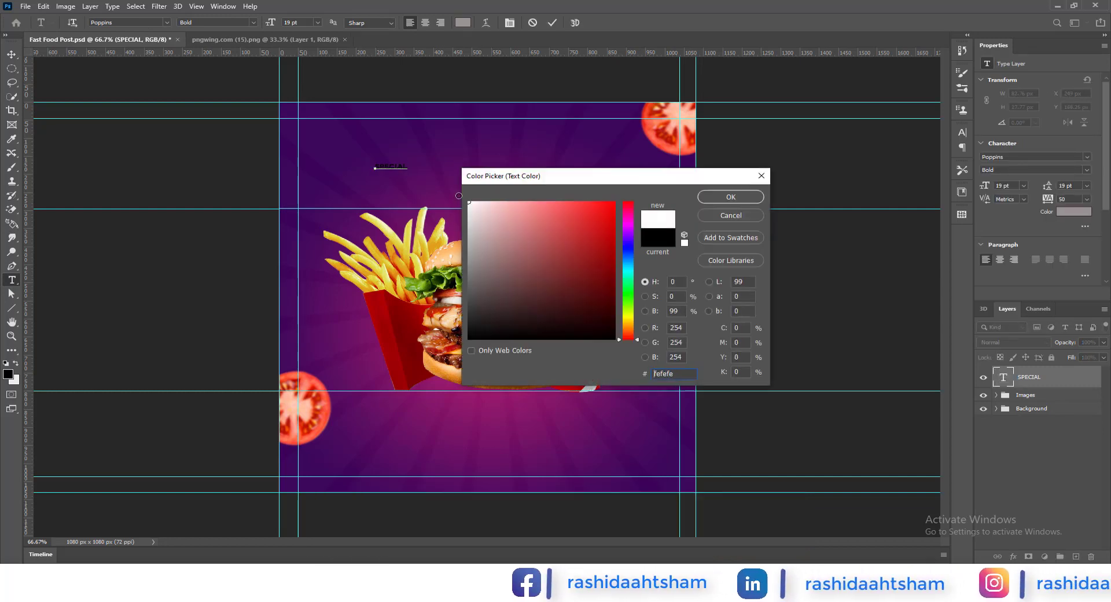
click(731, 197)
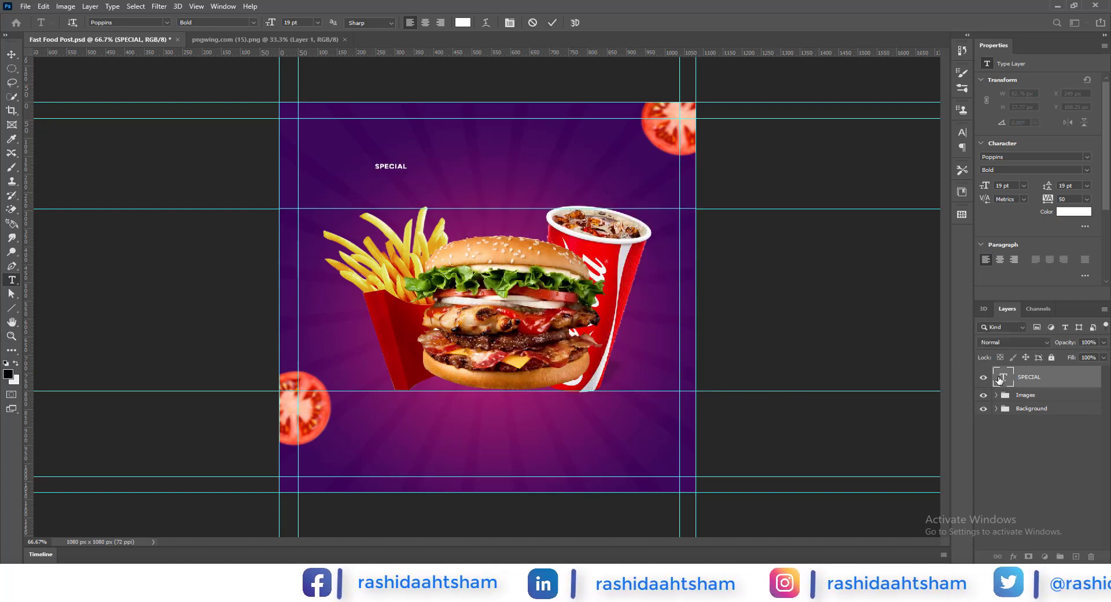
- Set the SPECIAL text to 180 pt Bannertype2-BoldCondensed and position it near the top center of the canvas
click(272, 23)
text(180)
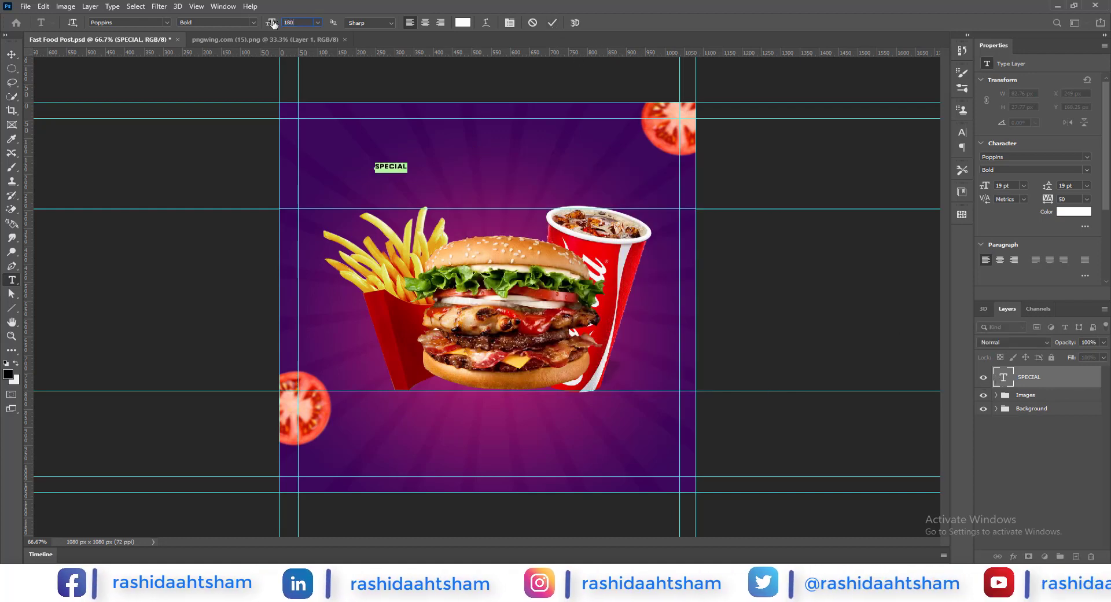
key(Return)
click(135, 22)
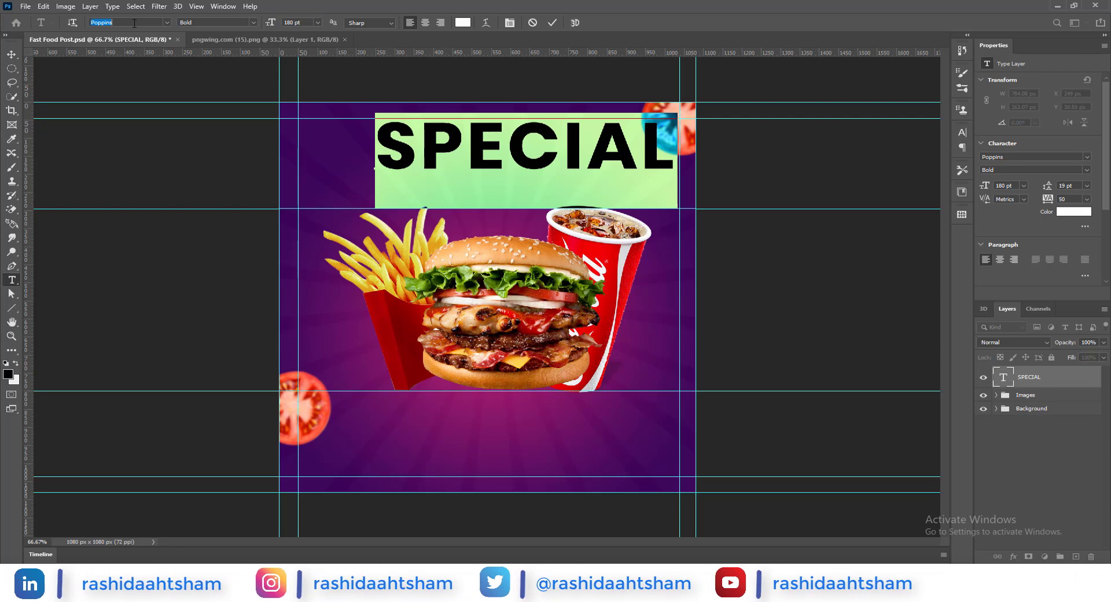
text(ba)
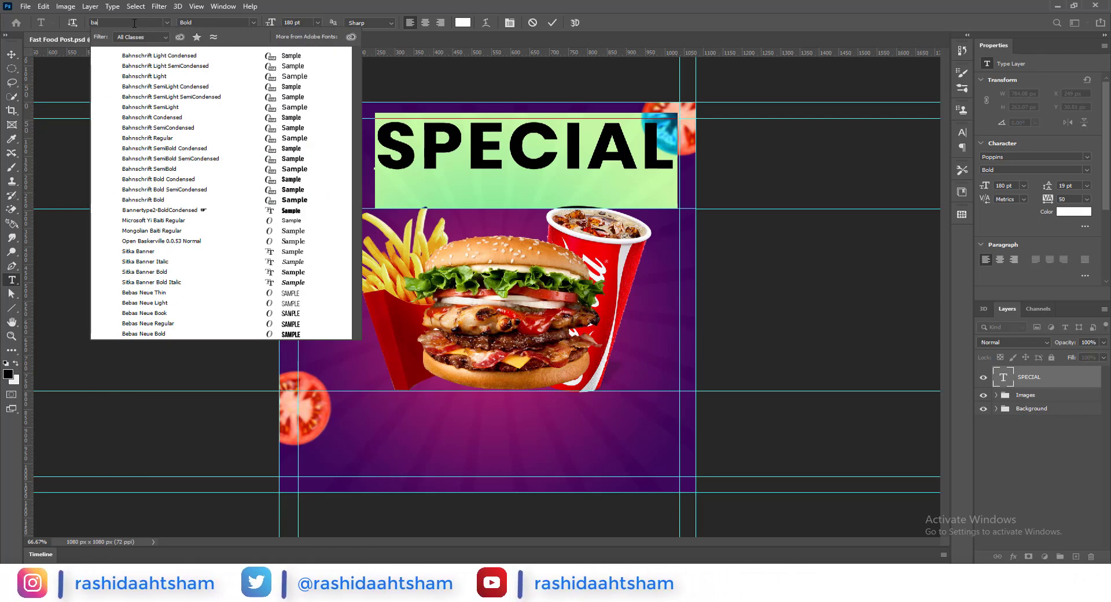
text(nnertype2-BoldCond...)
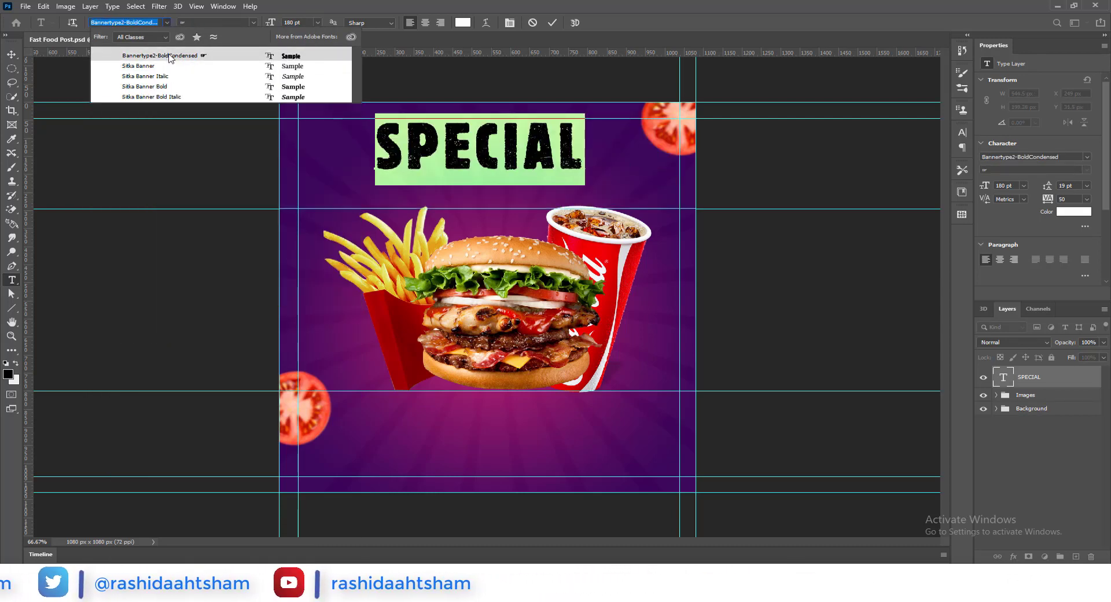
click(168, 56)
click(552, 23)
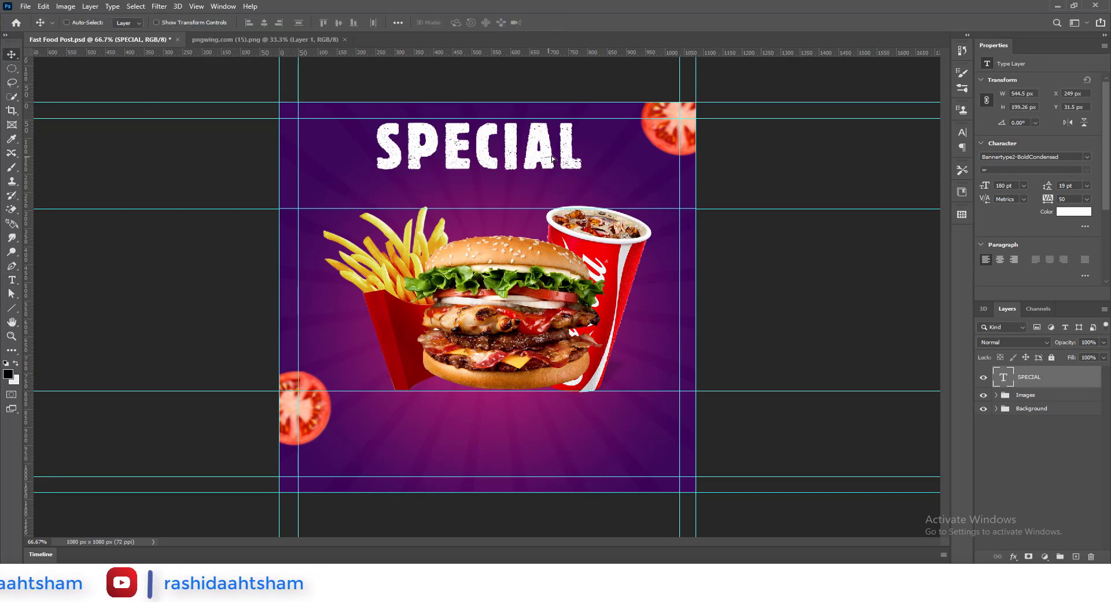
drag(552, 158, 564, 156)
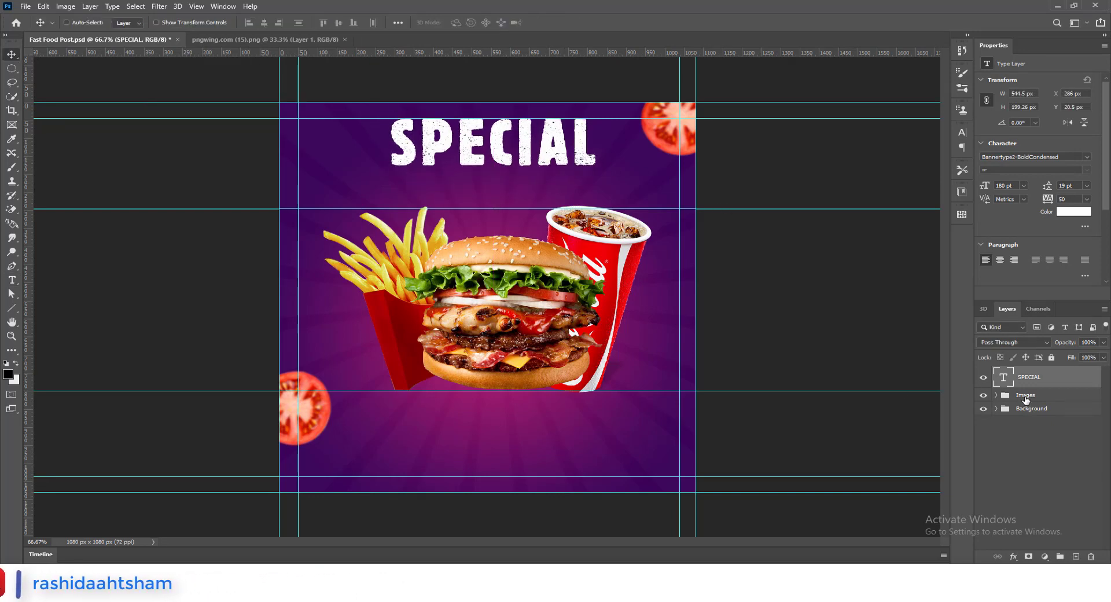
- Move the Burger, Cold Drink and Fries layers down together to leave more room under the heading
click(1025, 397)
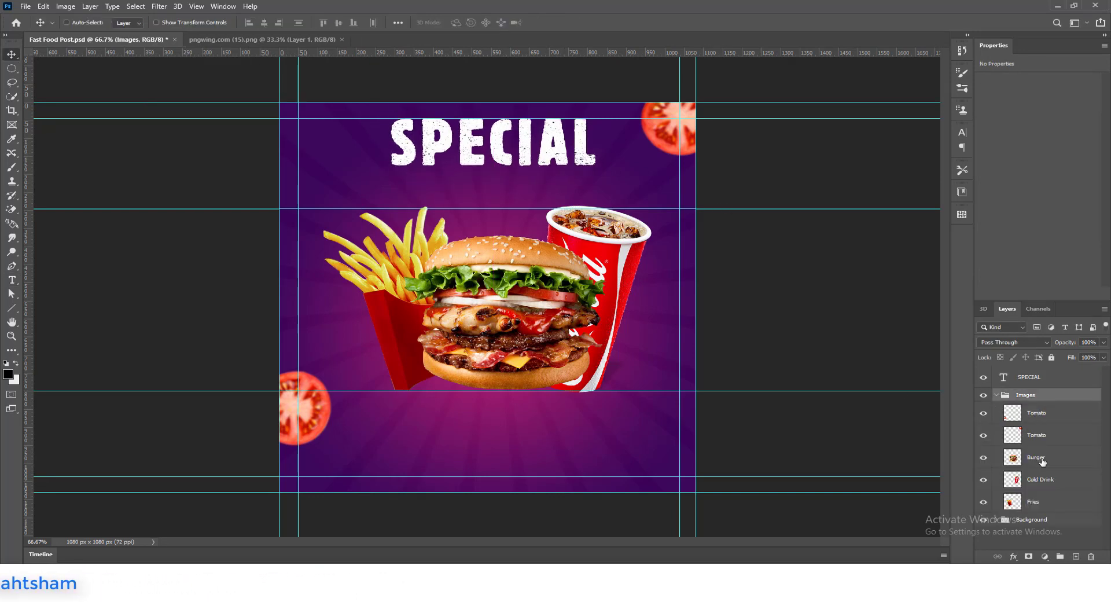
click(1036, 457)
shift+click(1033, 501)
drag(485, 313, 481, 343)
click(996, 394)
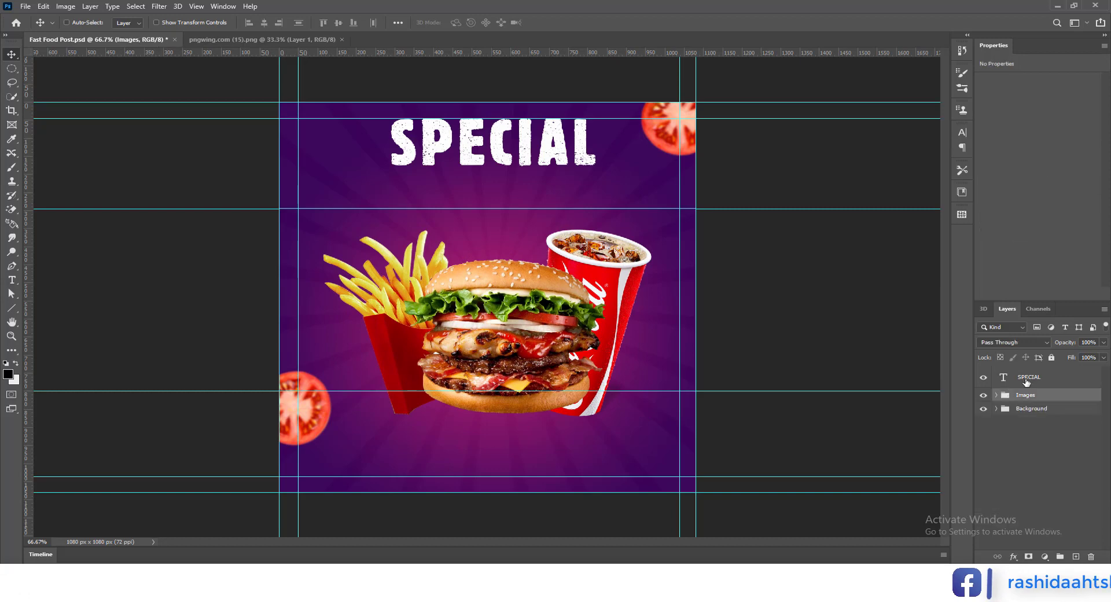
- Duplicate the SPECIAL text directly below the original and change the copy's wording to OFFER
click(1076, 556)
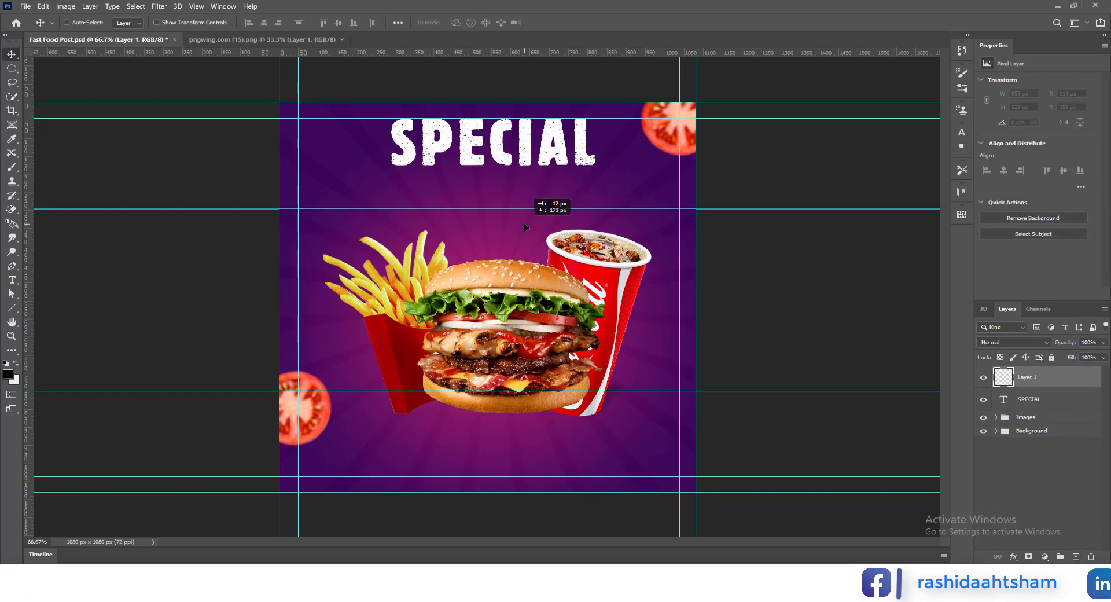
key(Delete)
click(1049, 381)
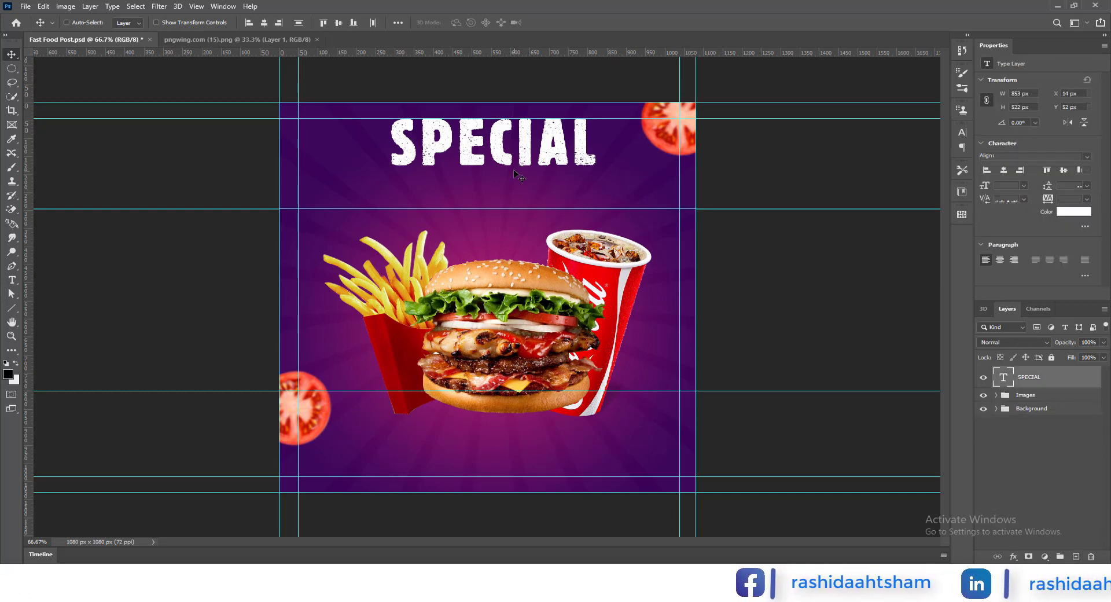
drag(514, 155, 515, 213)
double_click(998, 377)
text(OFFER)
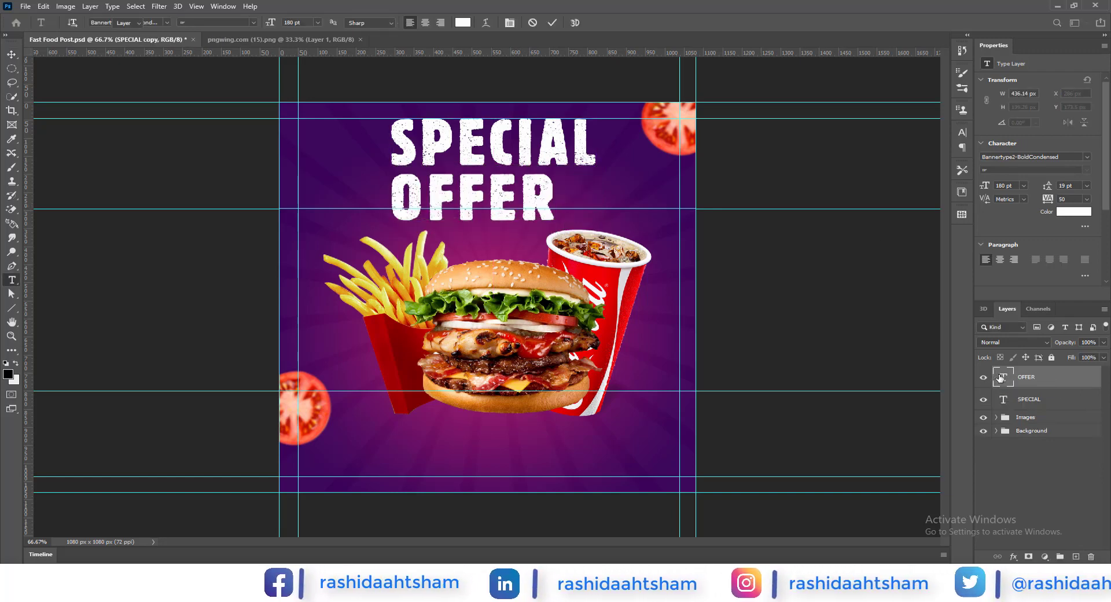
- Reduce the OFFER text to 94 pt and move it up close beneath SPECIAL, aligned with its left edge
double_click(999, 378)
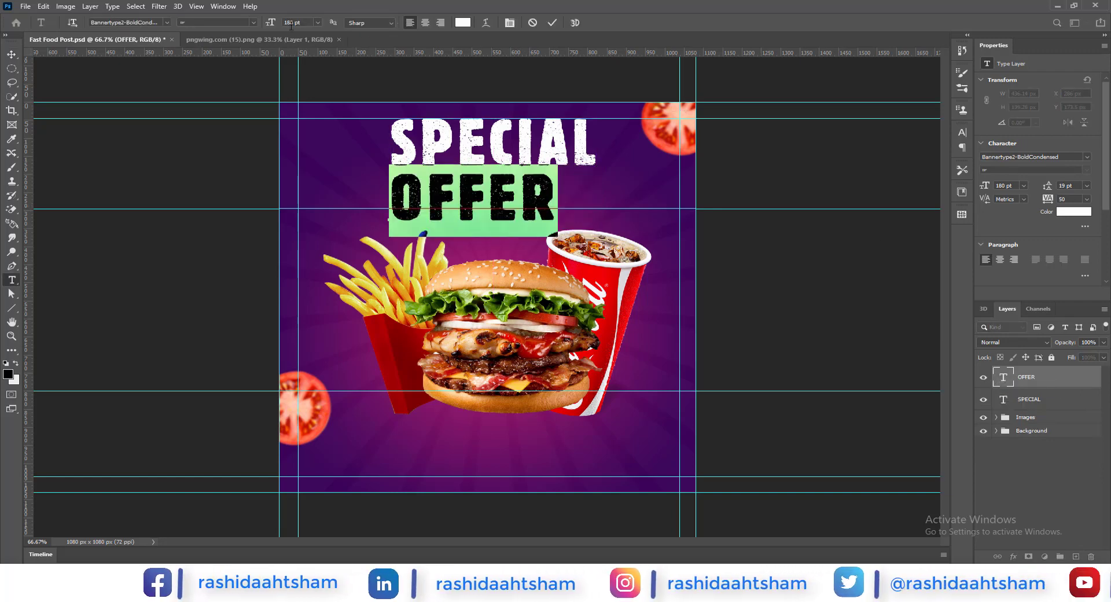
click(273, 23)
drag(272, 23, 223, 24)
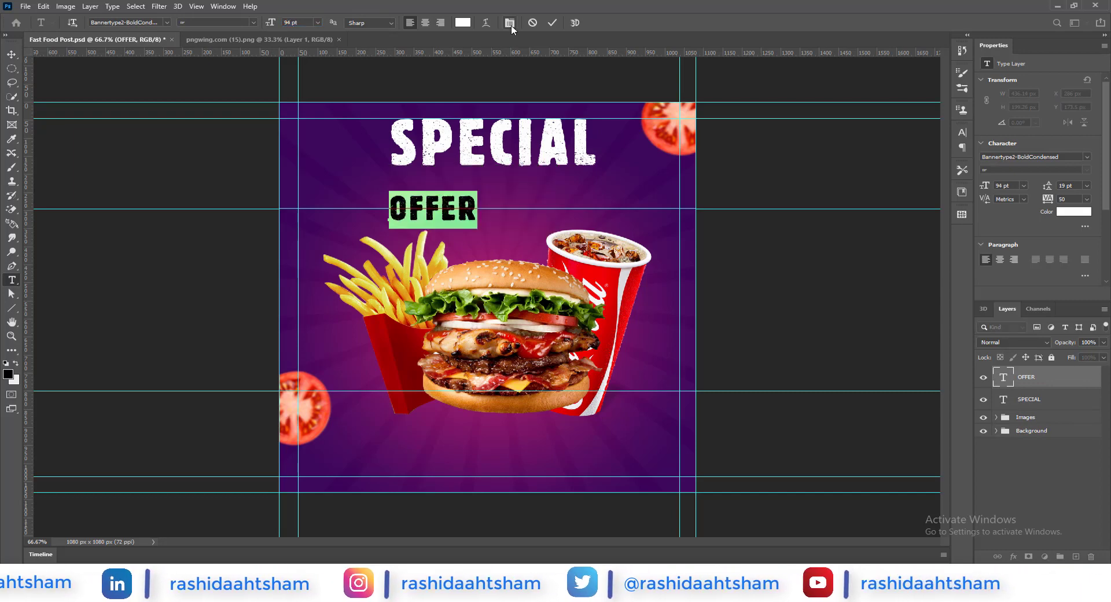
click(552, 22)
key(v)
drag(440, 223, 439, 192)
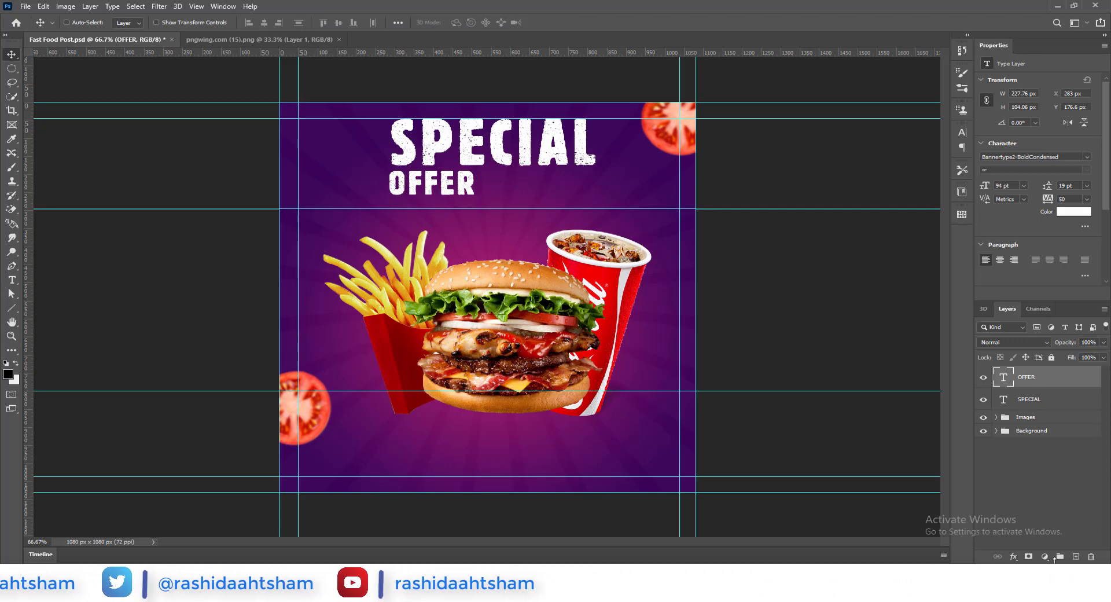
- Add the text 50 at 213 pt in yellow #fec309 beneath SPECIAL, just beside OFFER
click(1076, 556)
click(486, 235)
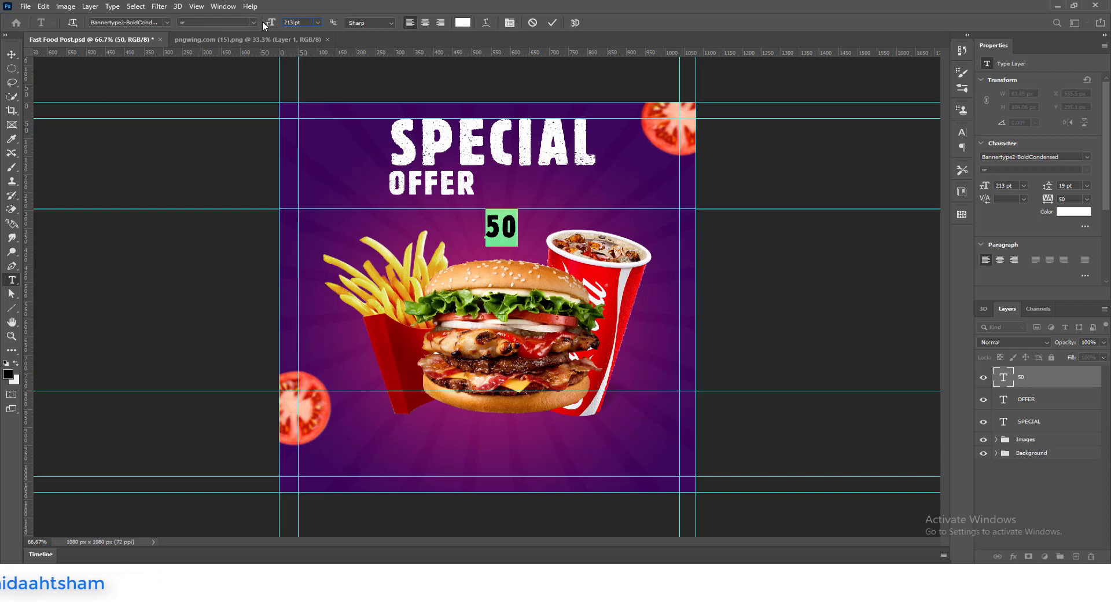
click(463, 23)
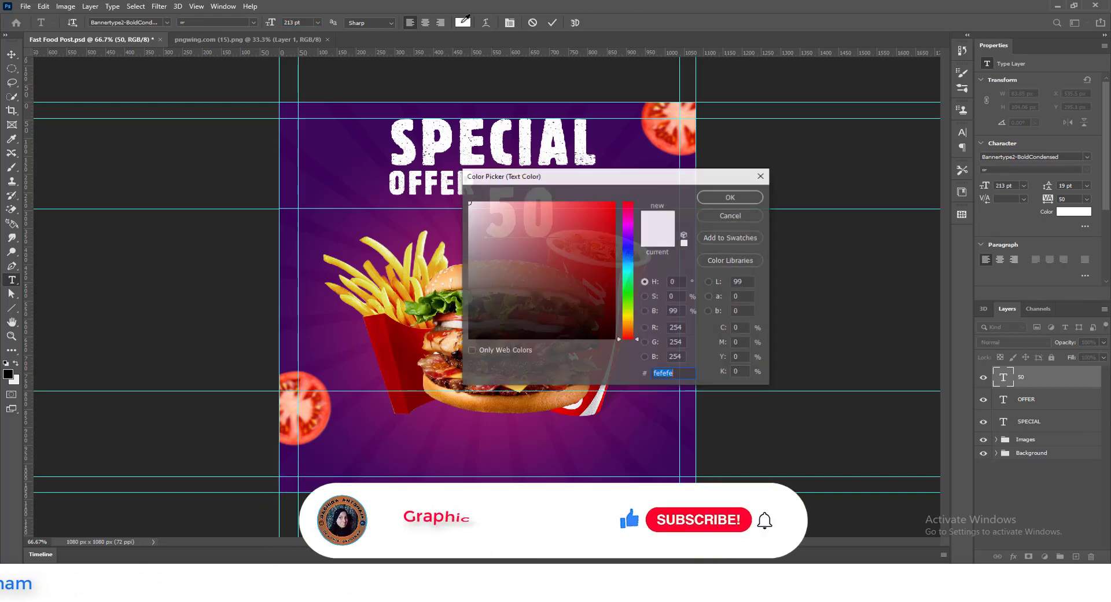
text(fec107)
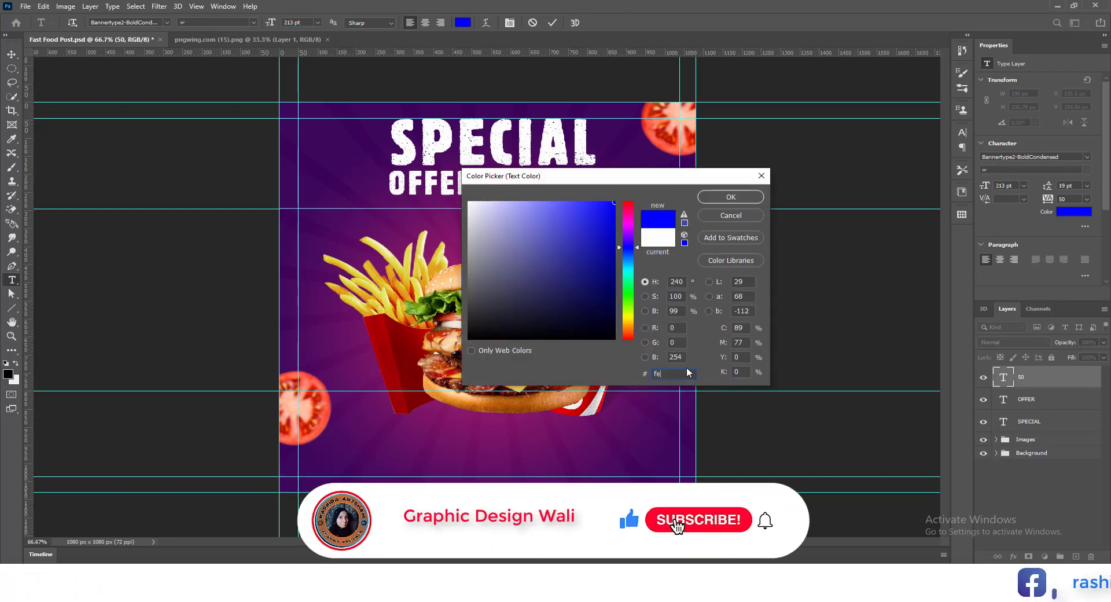
key(Return)
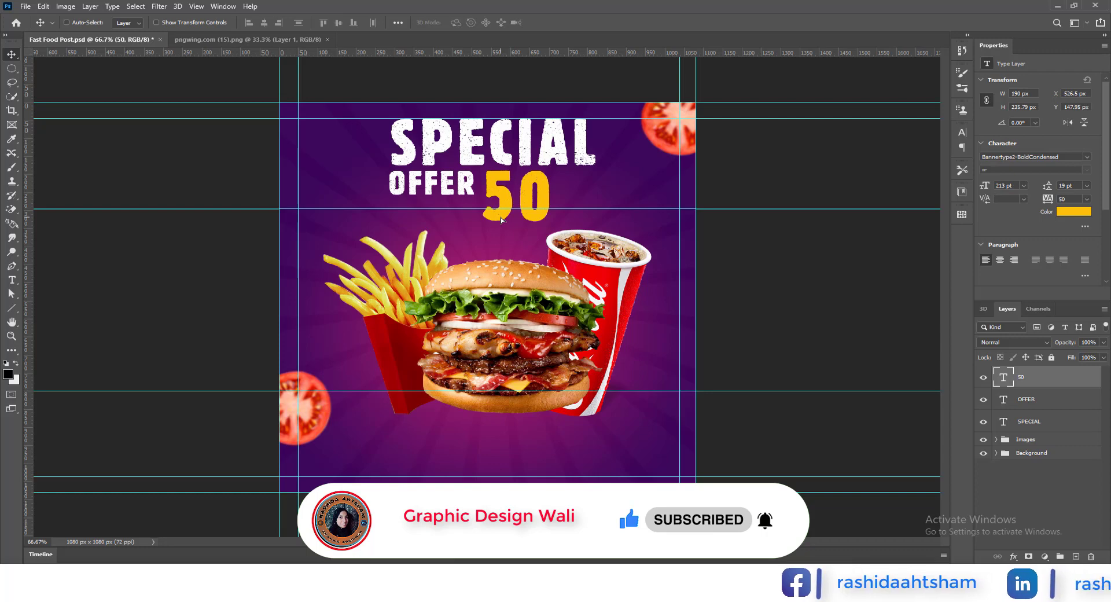
- Duplicate the OFFER text to the far side of 50, change the copy's wording to % and nudge it closer to 50
drag(471, 193, 638, 193)
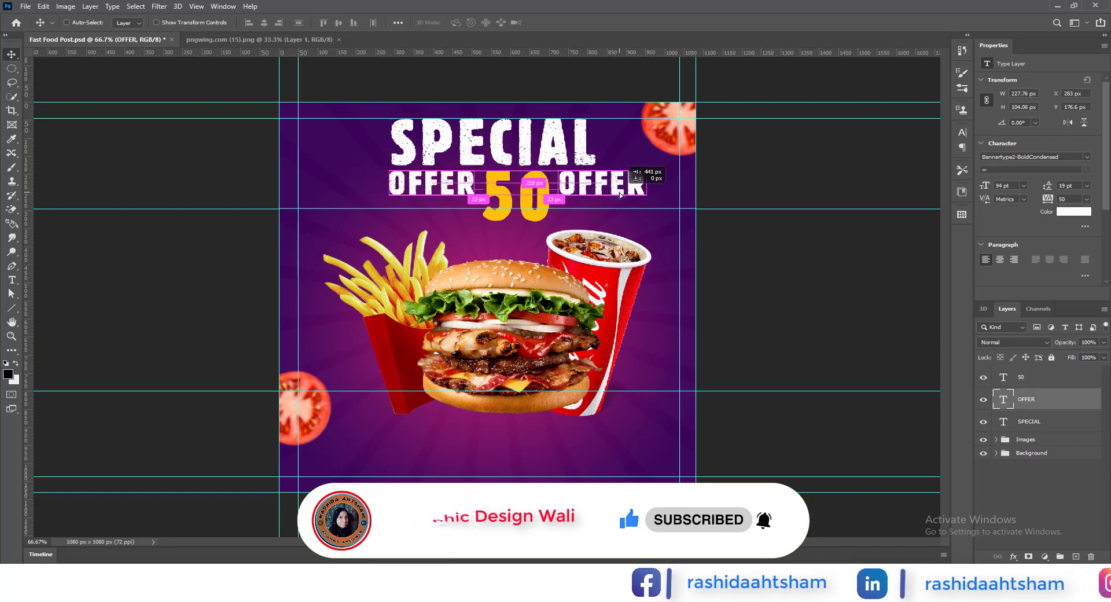
double_click(1001, 399)
text(%)
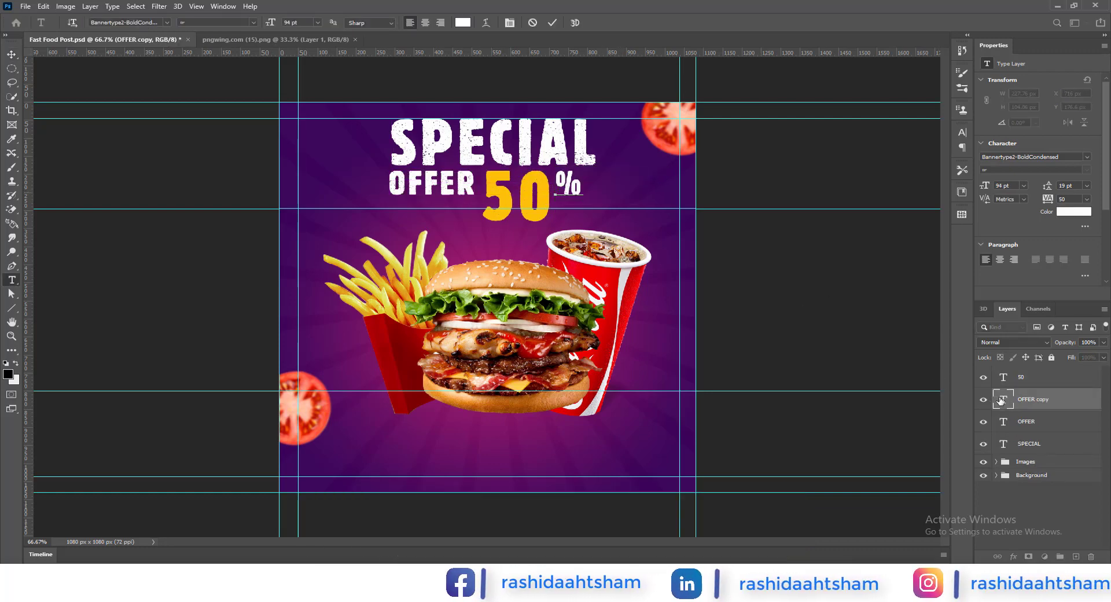
key(ctrl+Return)
key(Left)
key(Left)
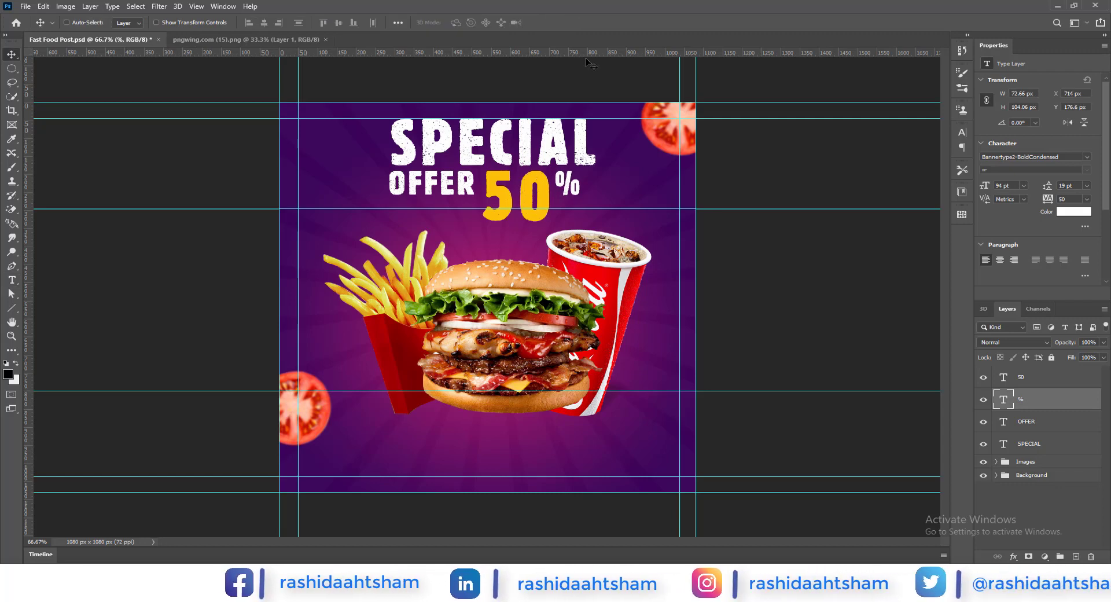
- Recolor the % text with the yellow sampled from the 50
double_click(1004, 400)
click(463, 23)
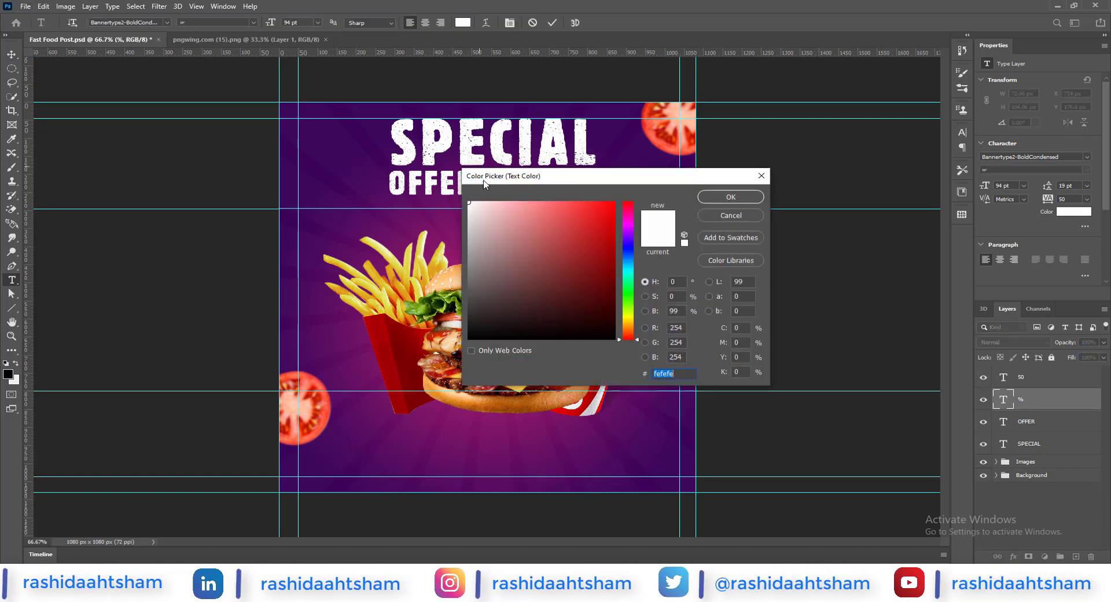
click(521, 185)
click(713, 226)
key(ctrl+Return)
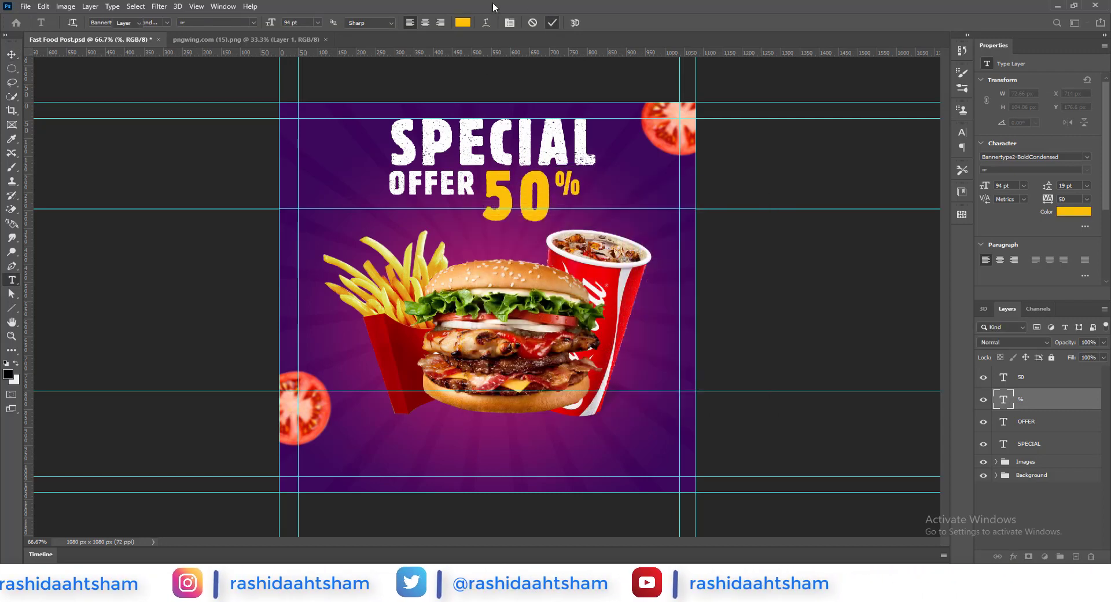
- Duplicate the % text directly below the original and change the copy's wording to OFF
drag(573, 190, 573, 215)
double_click(1006, 399)
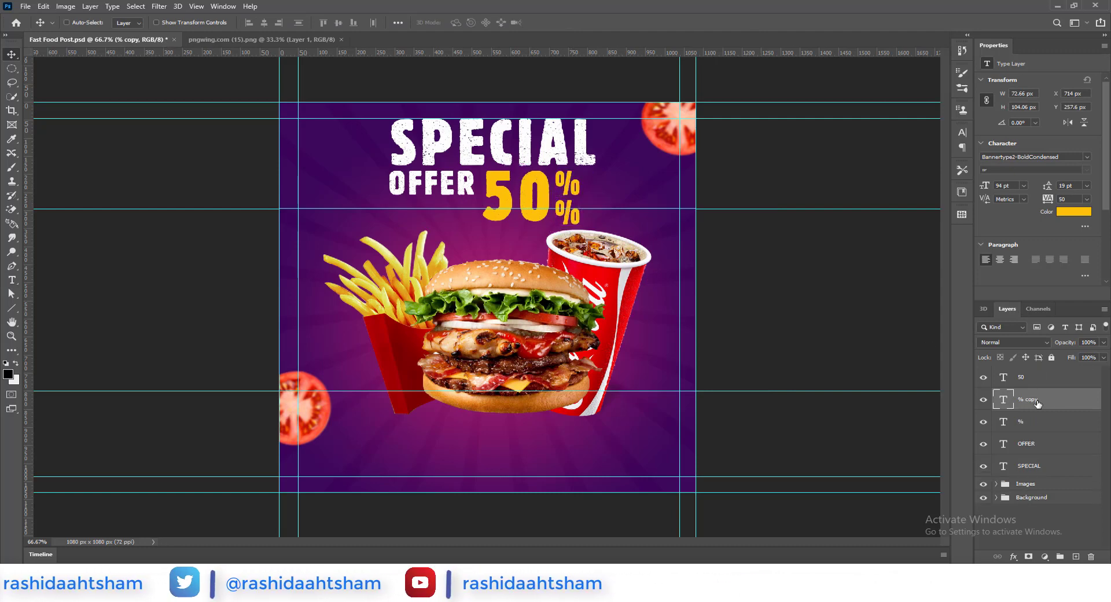
text(OFF)
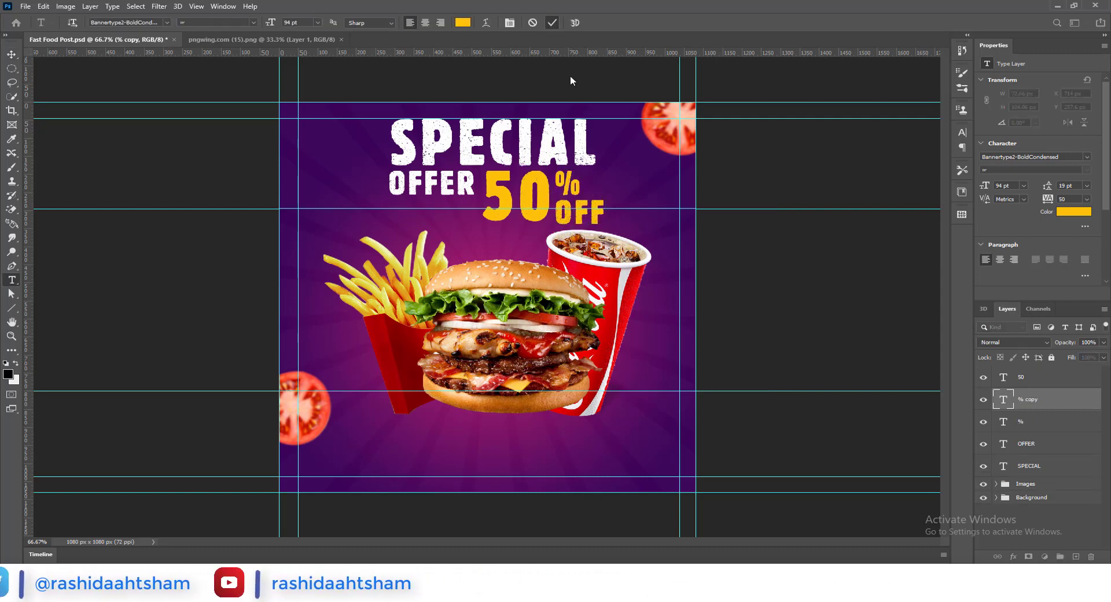
key(ctrl+Return)
- Scale % and OFF together to 82.1 pt to meet a vertical guide at SPECIAL's right edge, and stack their layers above 50
key(ctrl+plus)
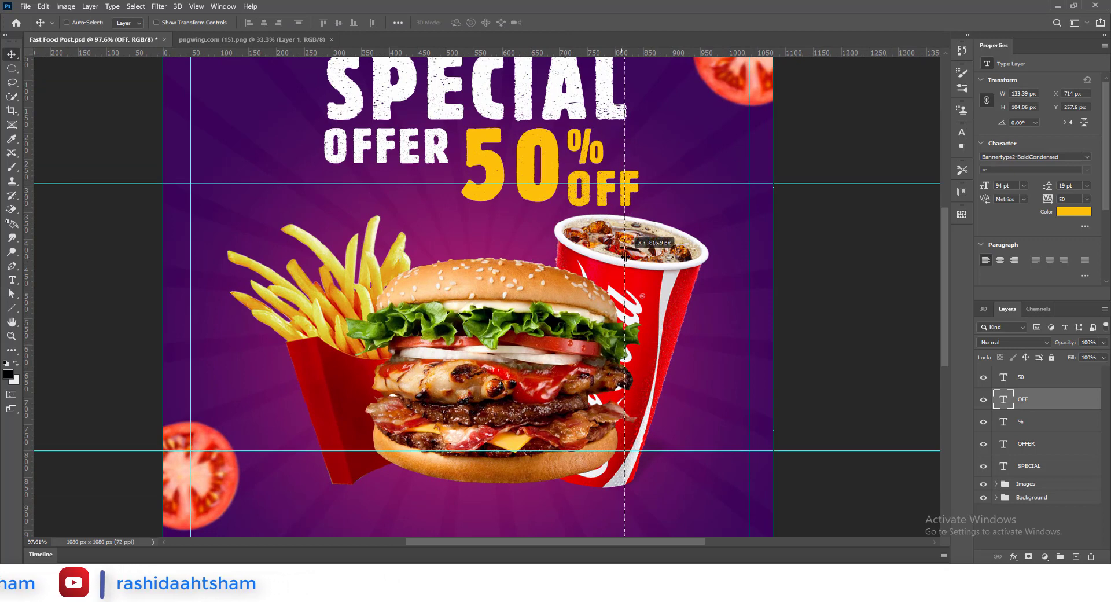
key(ctrl+t)
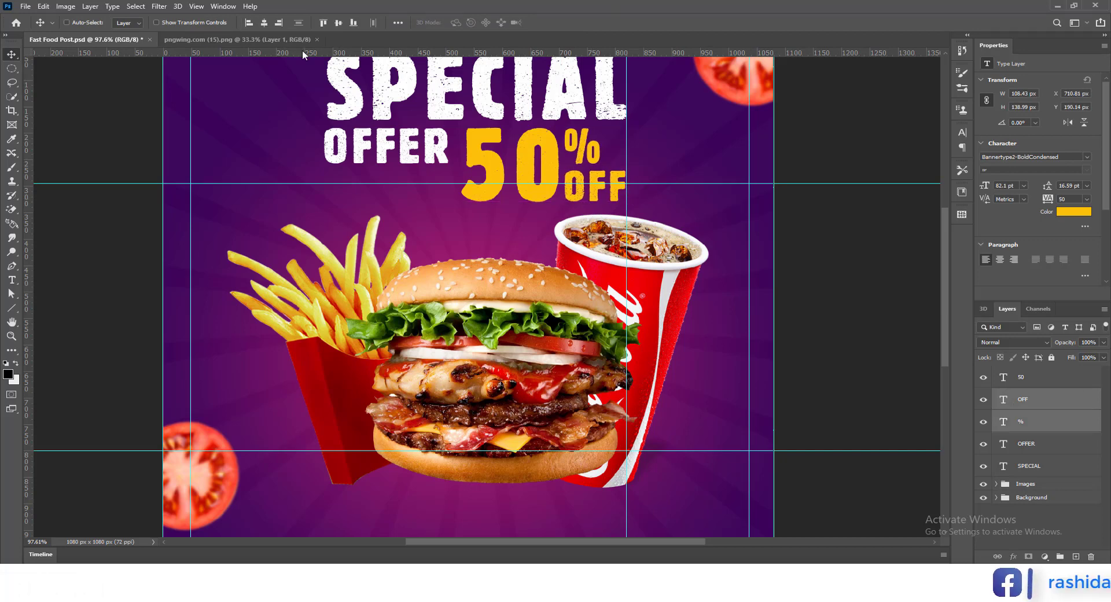
key(ctrl+minus)
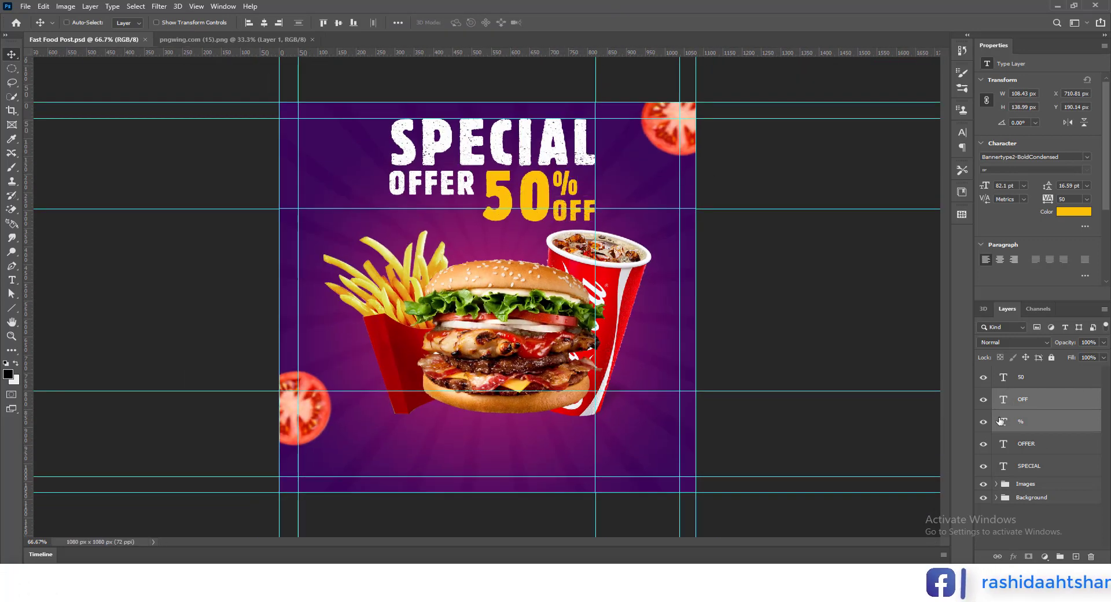
drag(1036, 381, 1033, 369)
click(1032, 379)
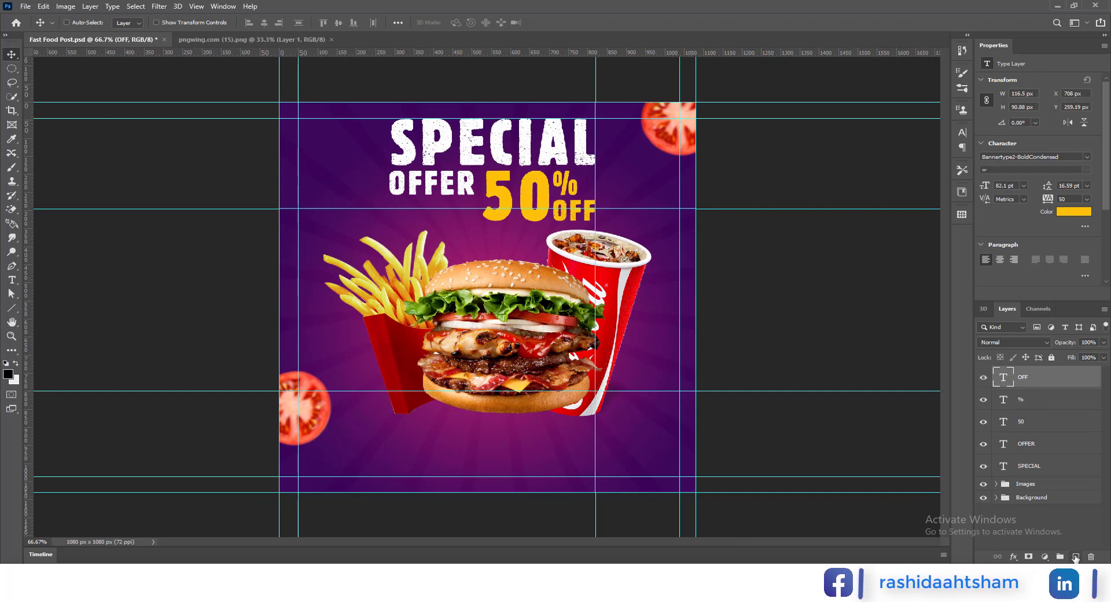
- Add a new text reading 7-16 MARCH 2022 below OFFER
key(t)
click(386, 220)
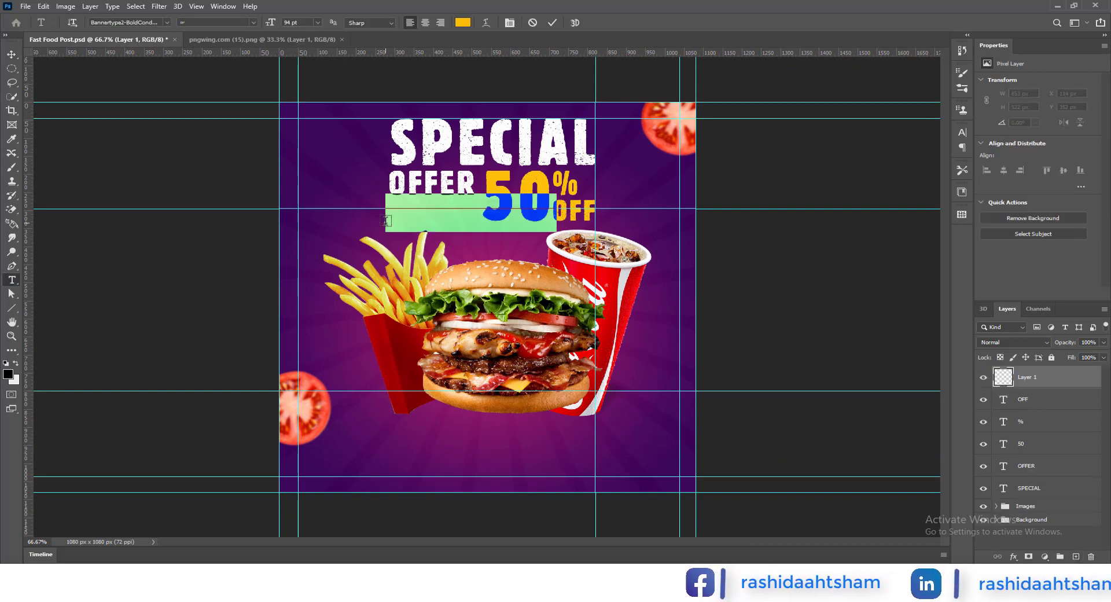
text(7-1)
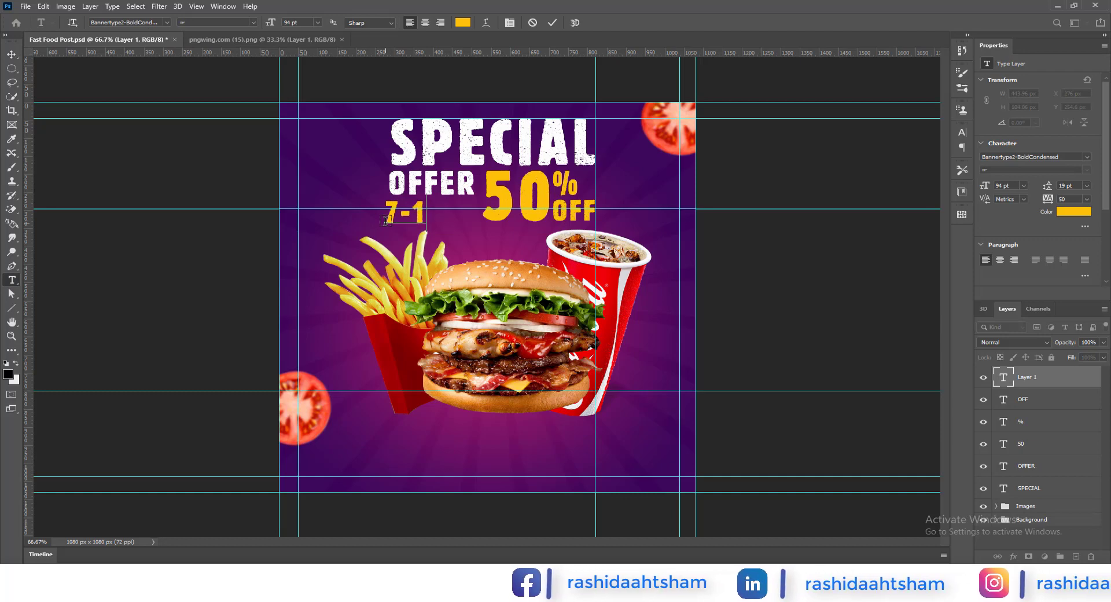
text(6 MARCH)
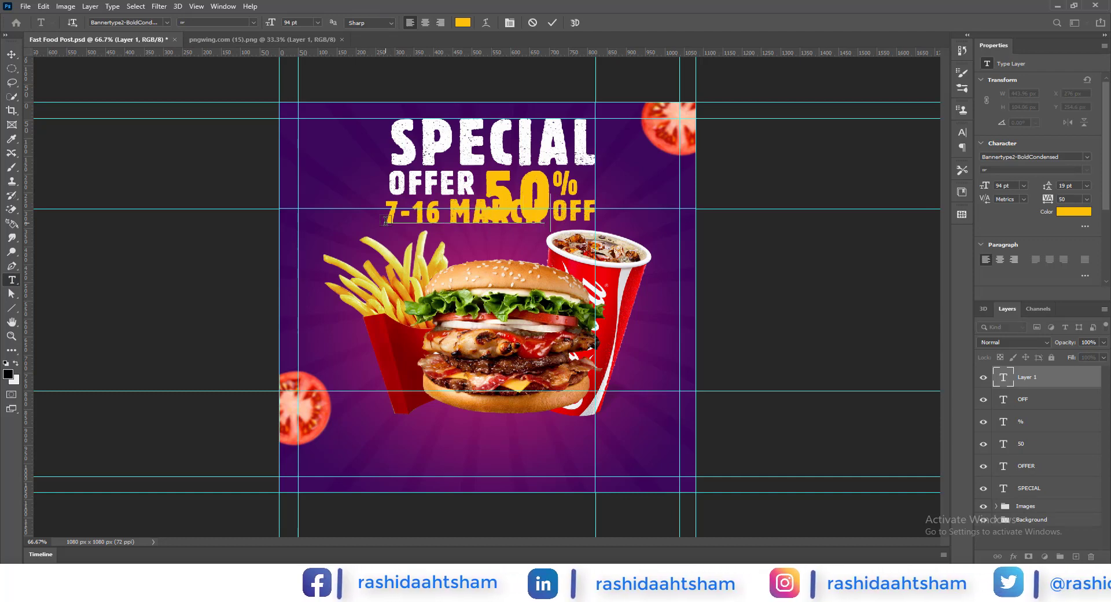
text( 2020)
key(BackSpace)
text(2)
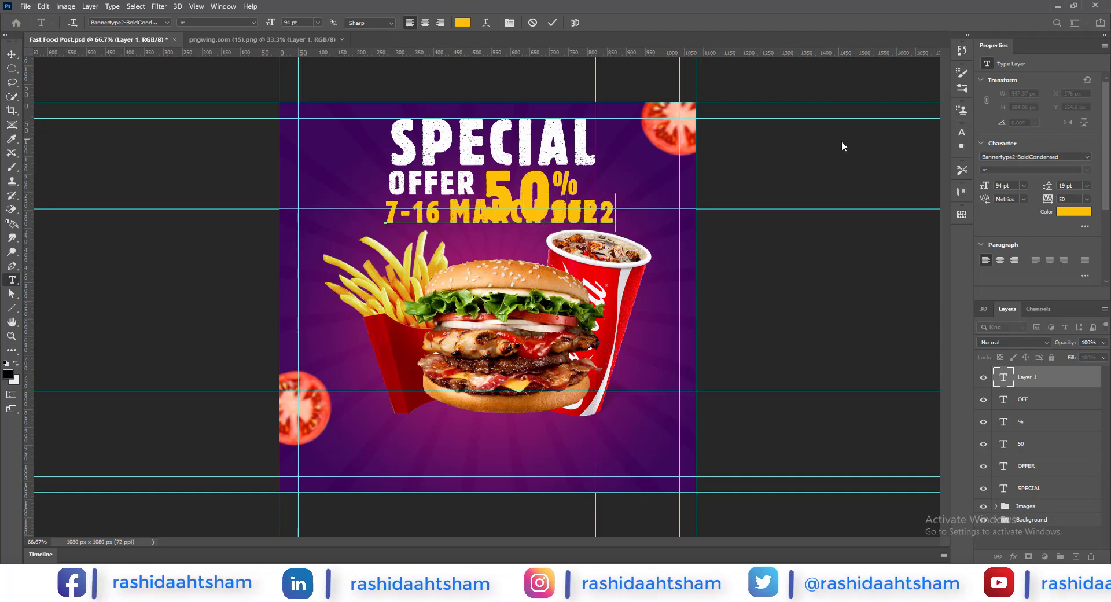
- Set the date text to white Poppins SemiBold at 24 pt
double_click(1004, 377)
click(146, 22)
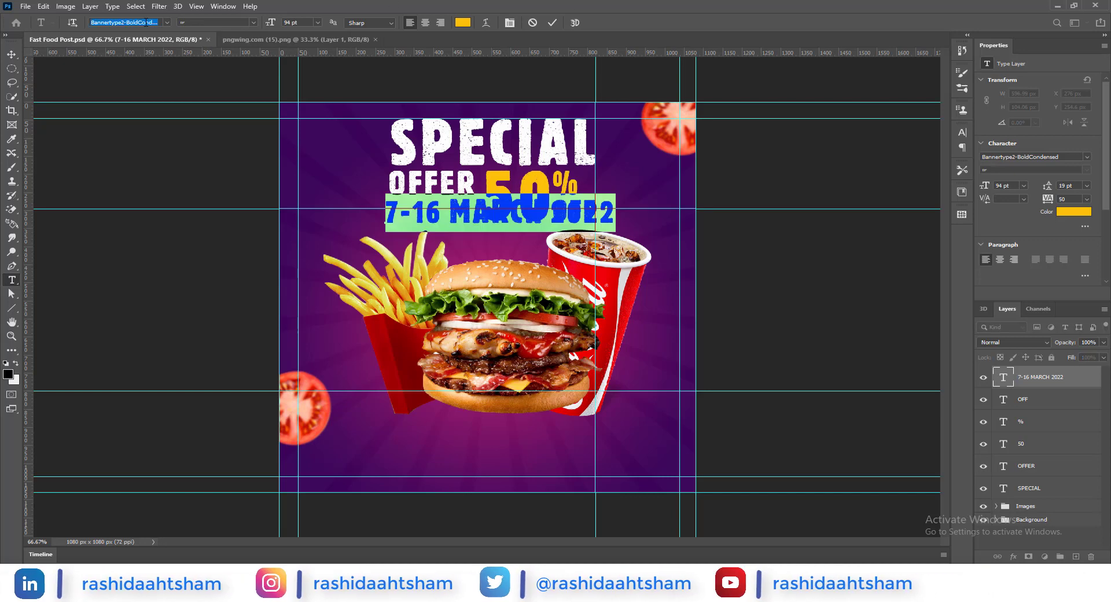
text(pop)
click(145, 159)
click(463, 22)
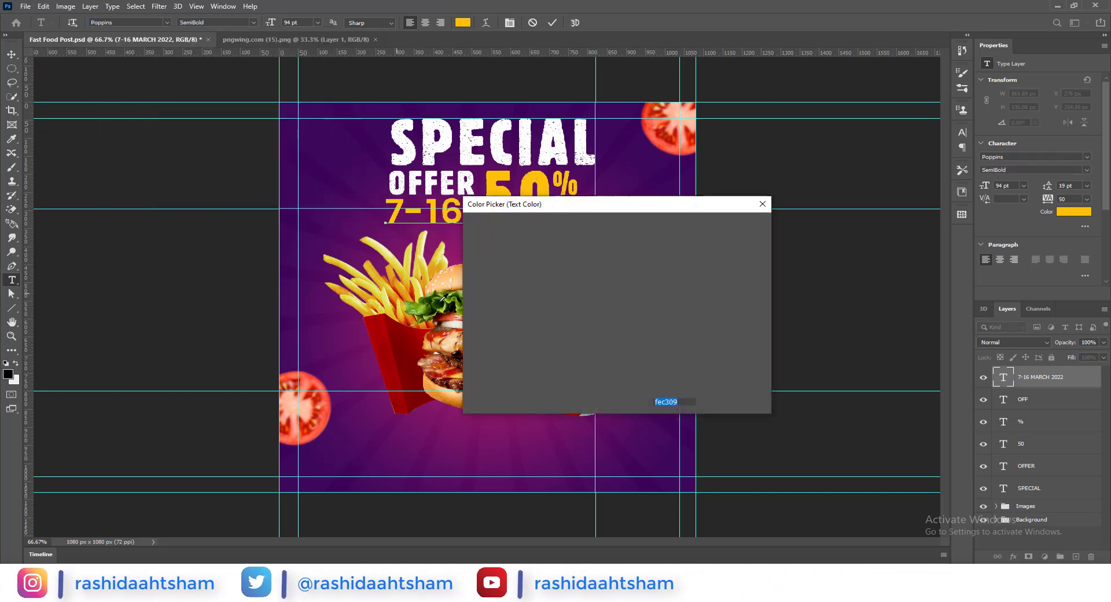
click(470, 232)
key(Return)
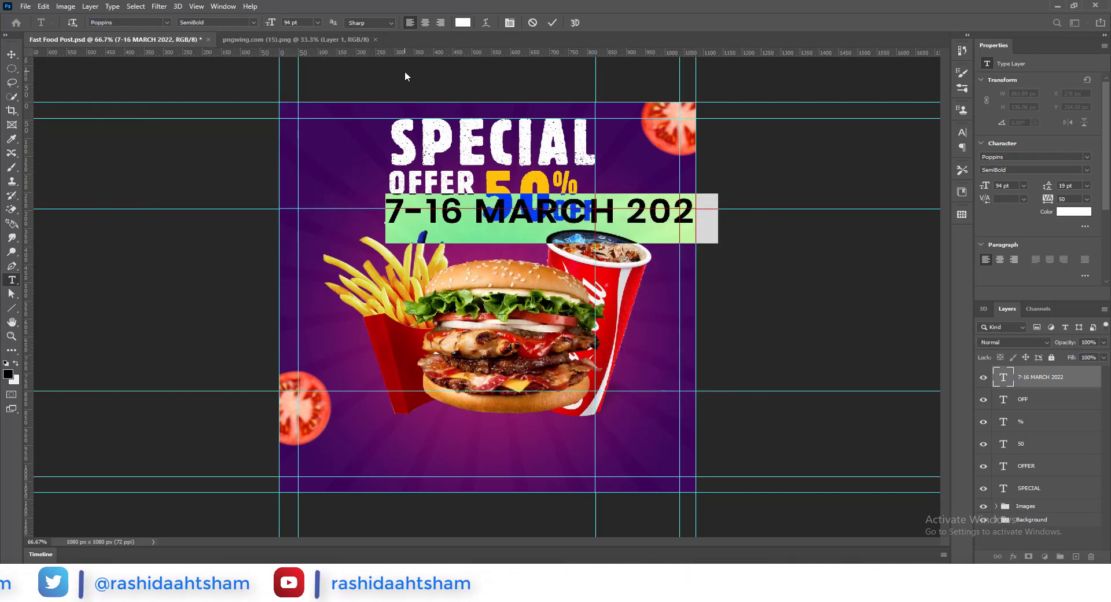
text(24)
key(Return)
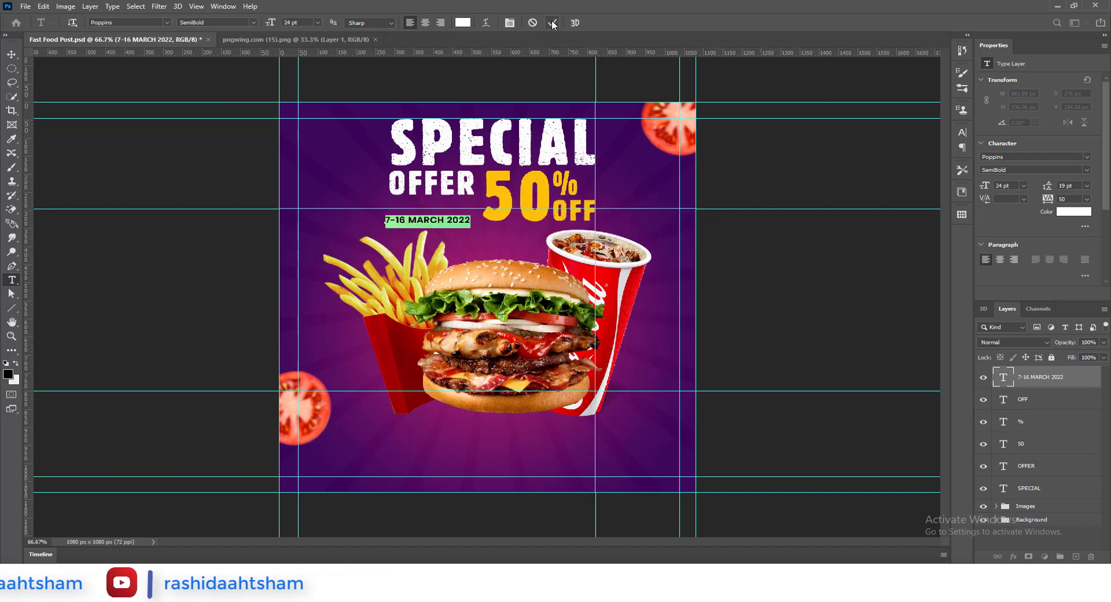
- Move the date close beneath OFFER, aligned with its left edge, and enlarge it to 24.51 pt
scroll(458, 207, up, 1)
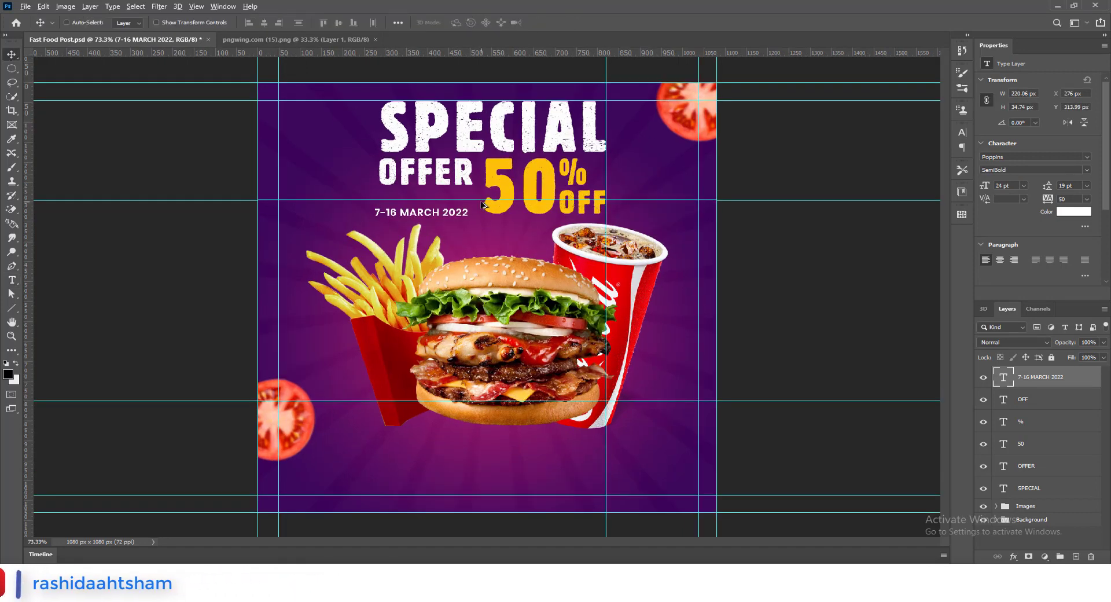
scroll(482, 204, up, 3)
drag(454, 203, 460, 195)
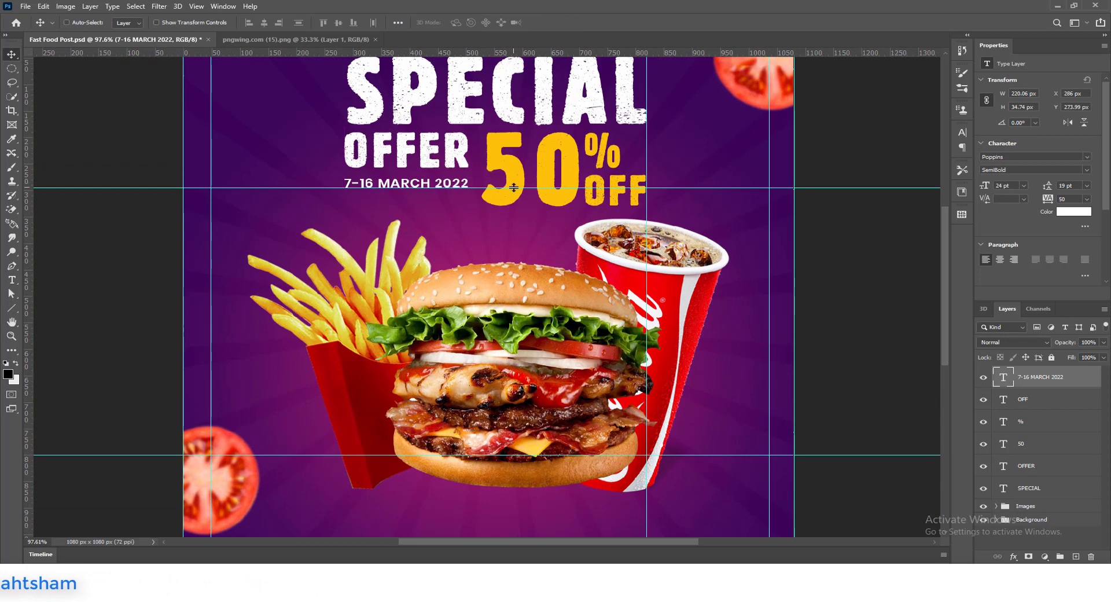
key(ctrl+t)
drag(470, 184, 474, 184)
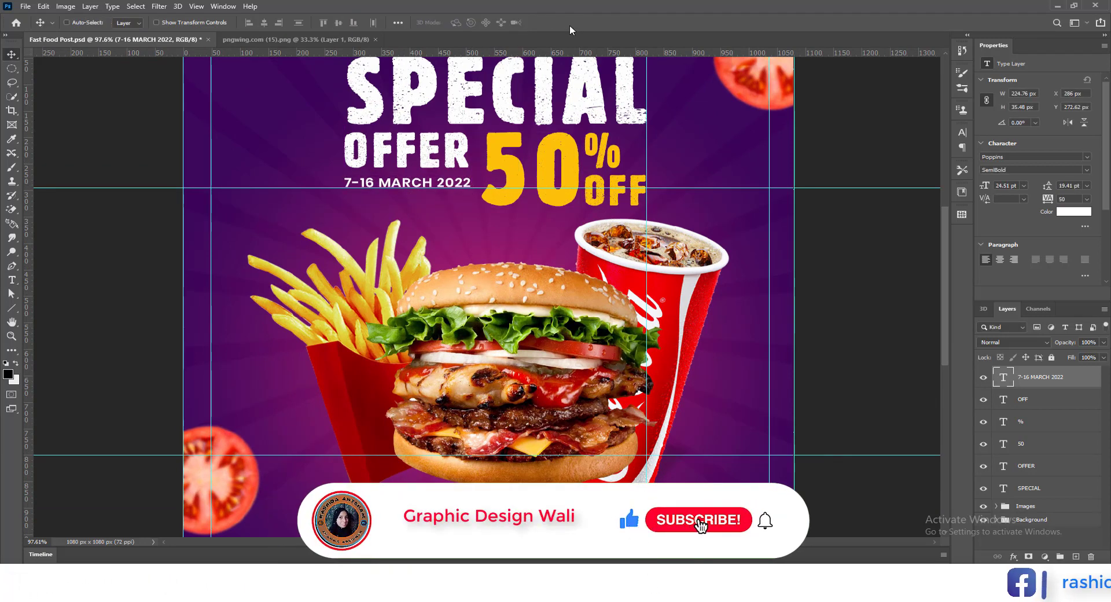
- Scale the 50 text down to 200.88 pt, shift it slightly away from the date, and save the document
click(1032, 442)
key(ctrl+t)
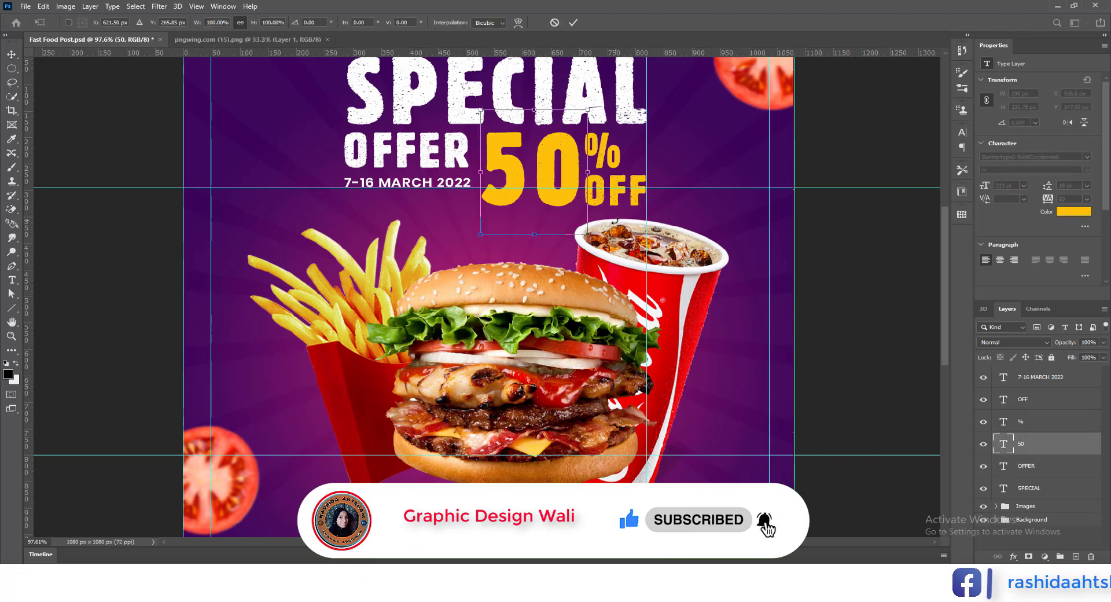
drag(585, 229, 584, 224)
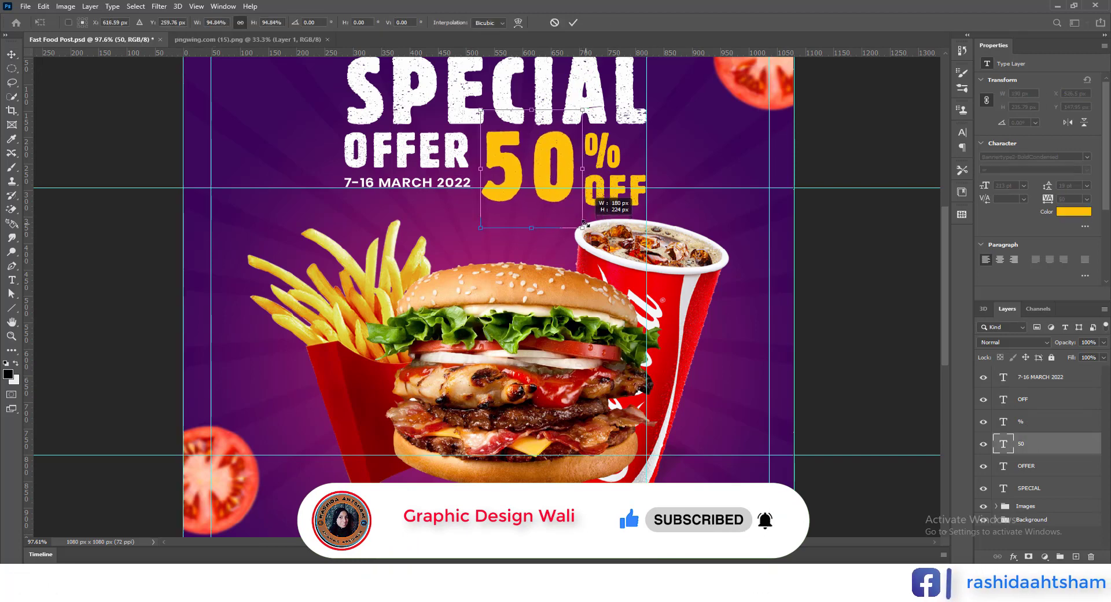
click(573, 22)
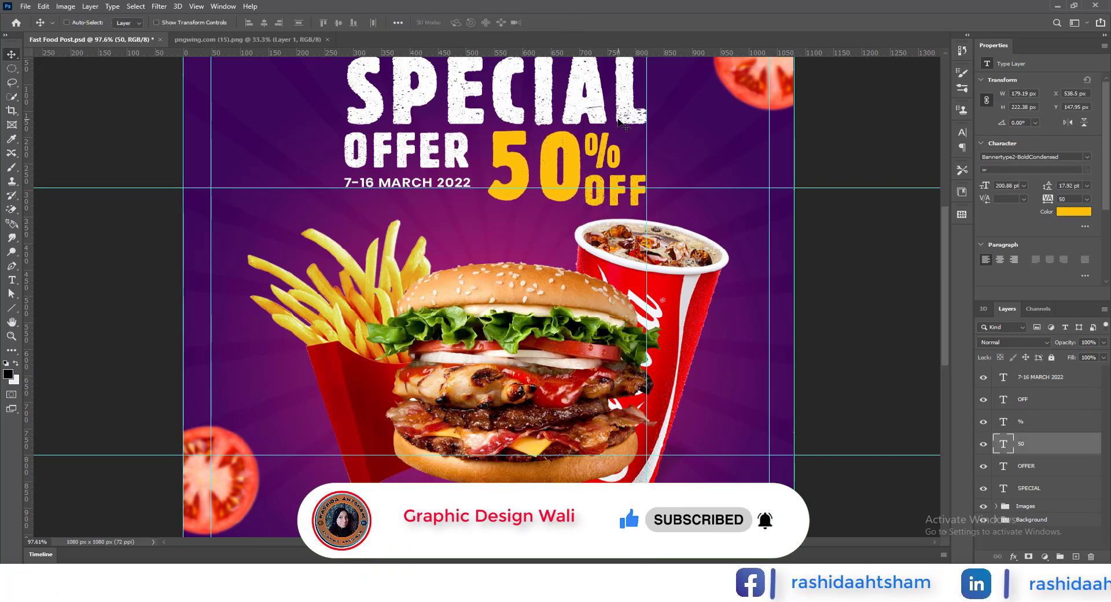
scroll(493, 253, down, 3)
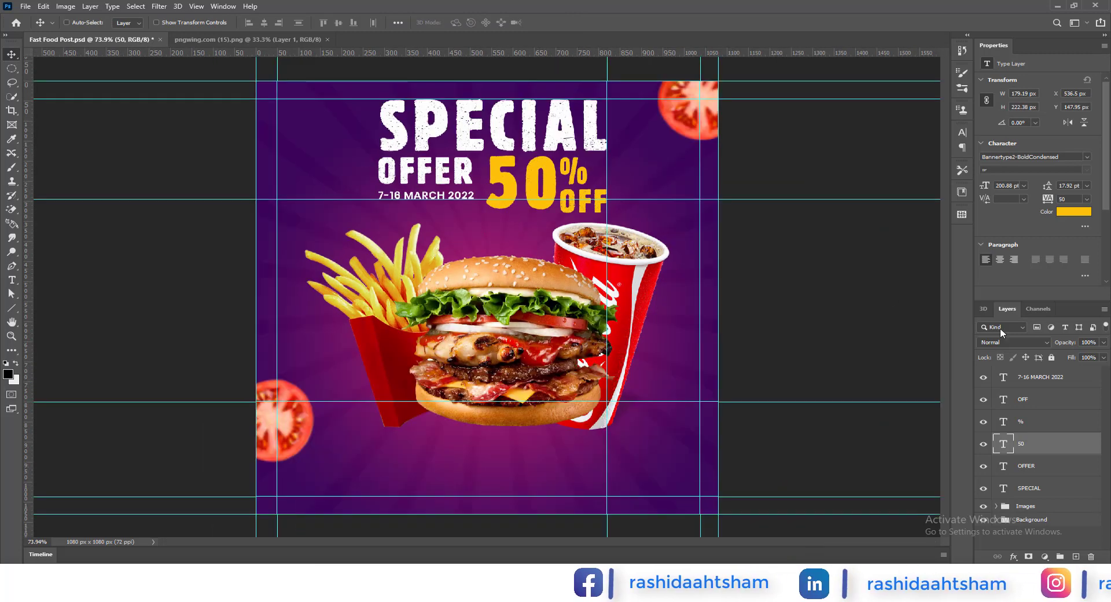
key(ctrl+s)
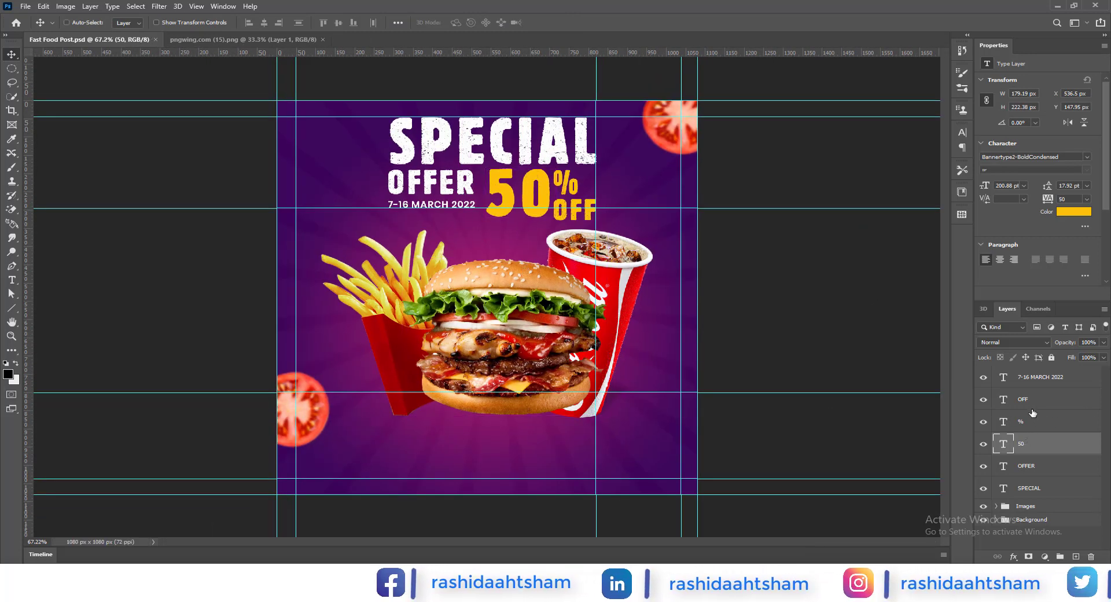
- Scale 50, % and OFF together to about 301 px wide, ending at SPECIAL's right edge, and save the document
shift+click(1027, 401)
drag(541, 197, 596, 196)
key(ctrl+t)
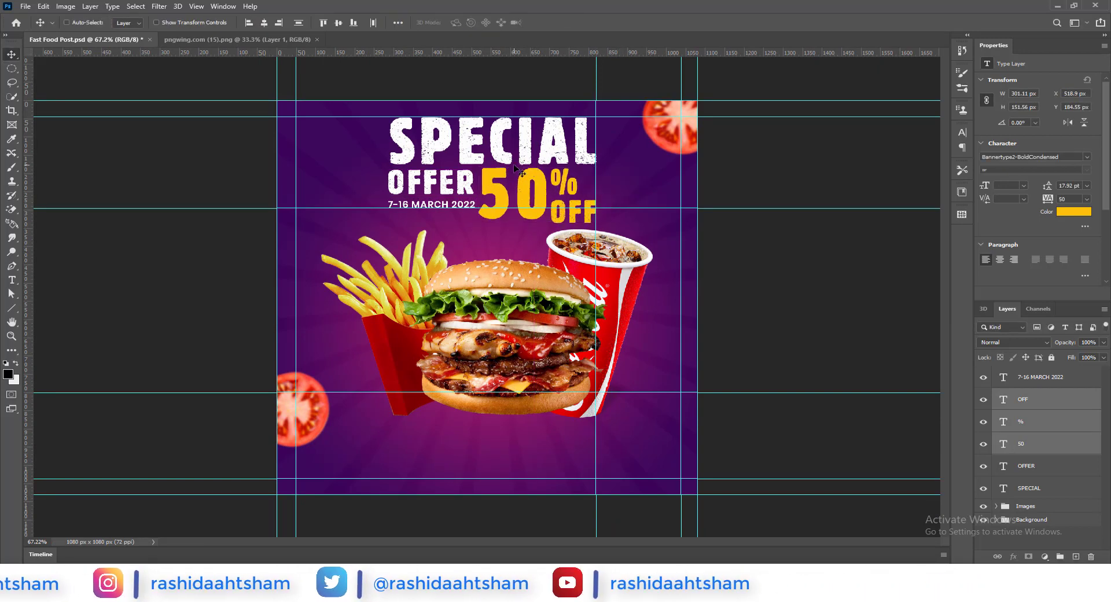
scroll(515, 200, down, 2)
key(ctrl+s)
scroll(553, 383, up, 1)
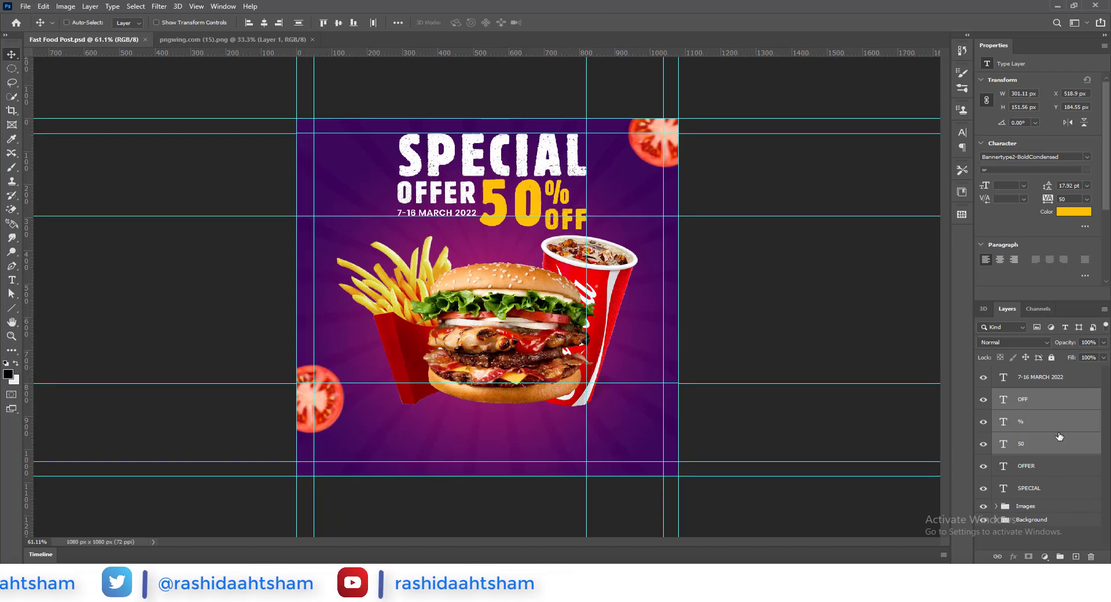
- Add the text OPEN AT 10 AM – 10 PM DAILY in white 24 pt Poppins SemiBold below the burger
click(1063, 378)
click(1076, 556)
text(t)
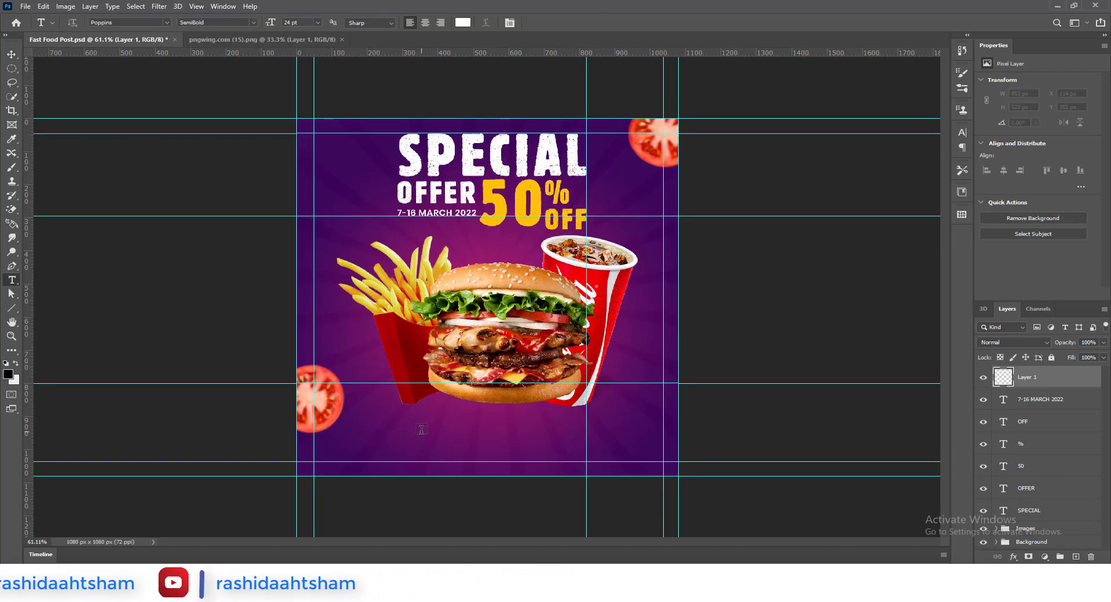
text(OPEN AT 10 AM - 10 PM DAILY)
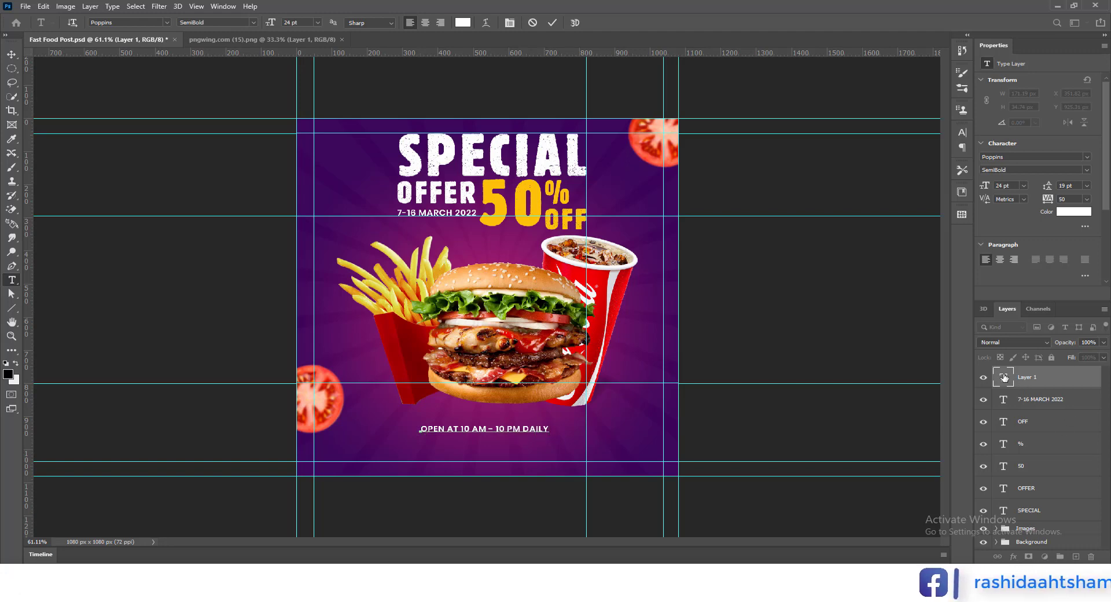
- Enlarge the whole opening-hours text below the burger to 38 pt
key(ctrl+a)
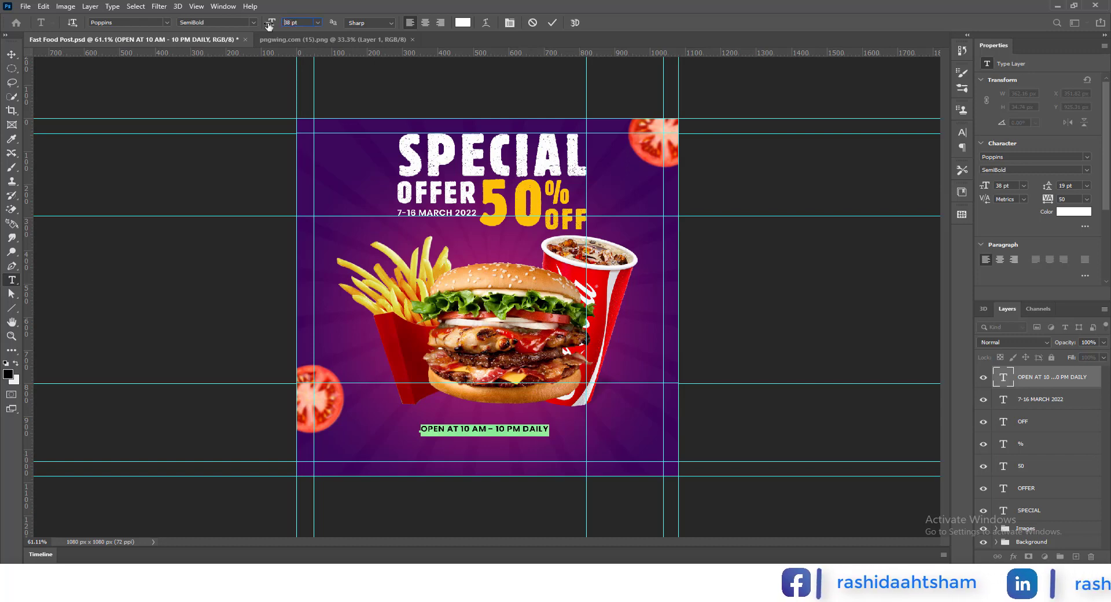
key(Return)
drag(482, 428, 421, 428)
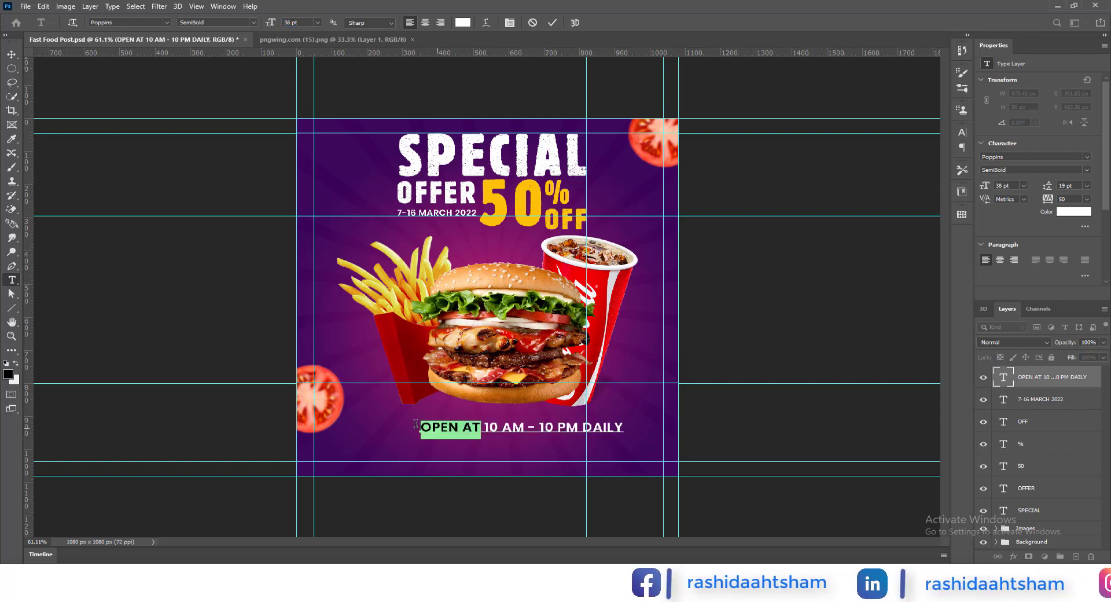
click(552, 22)
- Colour the words OPEN AT with the yellow sampled from the 50% heading
double_click(1003, 379)
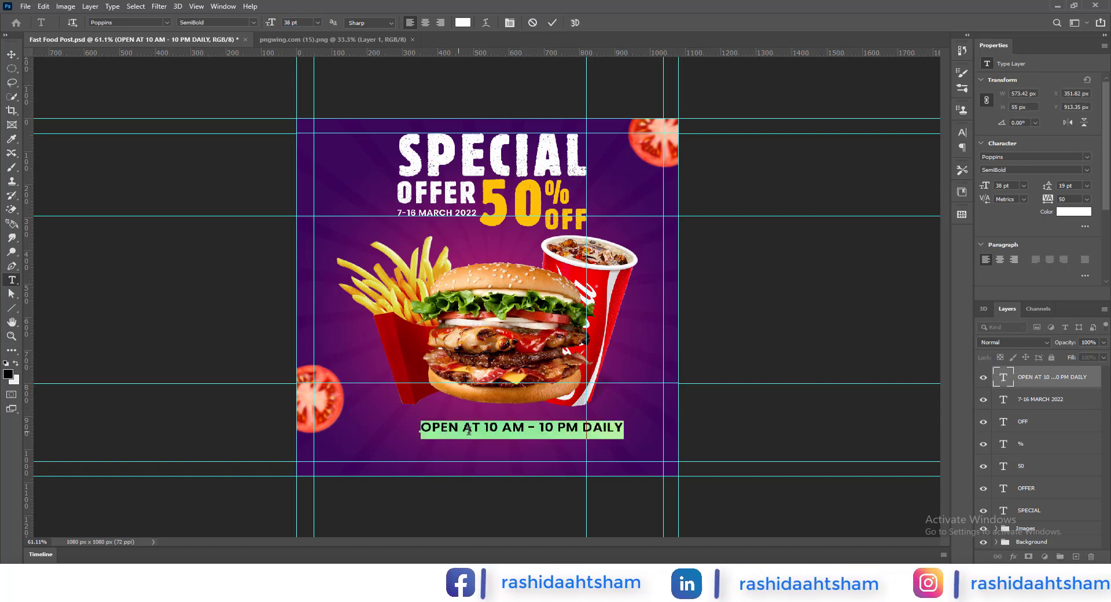
drag(482, 428, 417, 427)
click(463, 24)
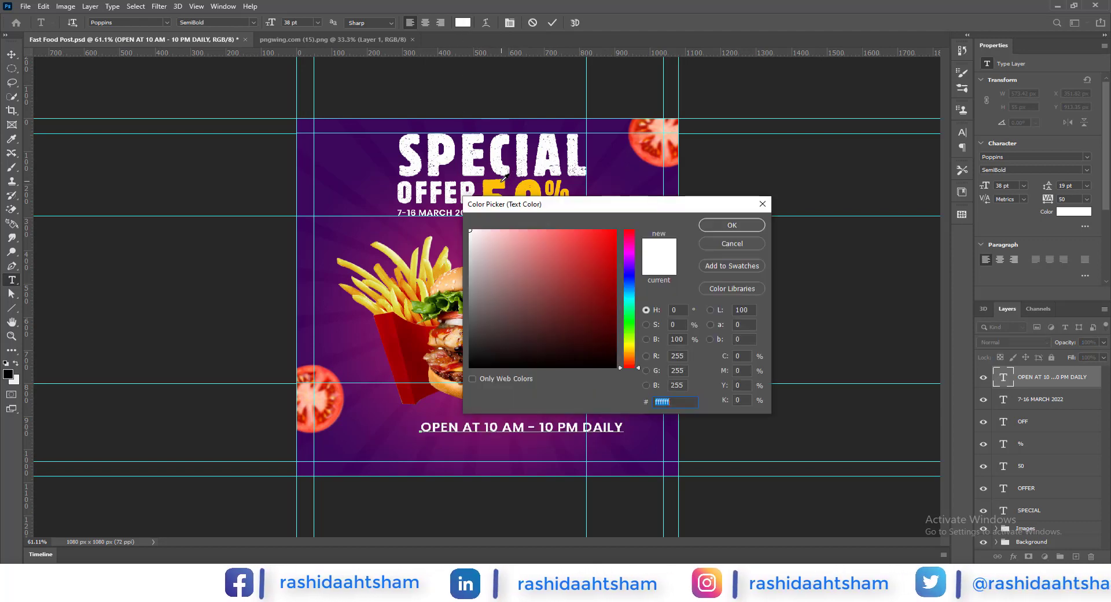
click(497, 186)
click(731, 226)
- Move the opening-hours text close beneath the burger, aligning its left edge with the SPECIAL heading
click(12, 54)
scroll(583, 483, up, 4)
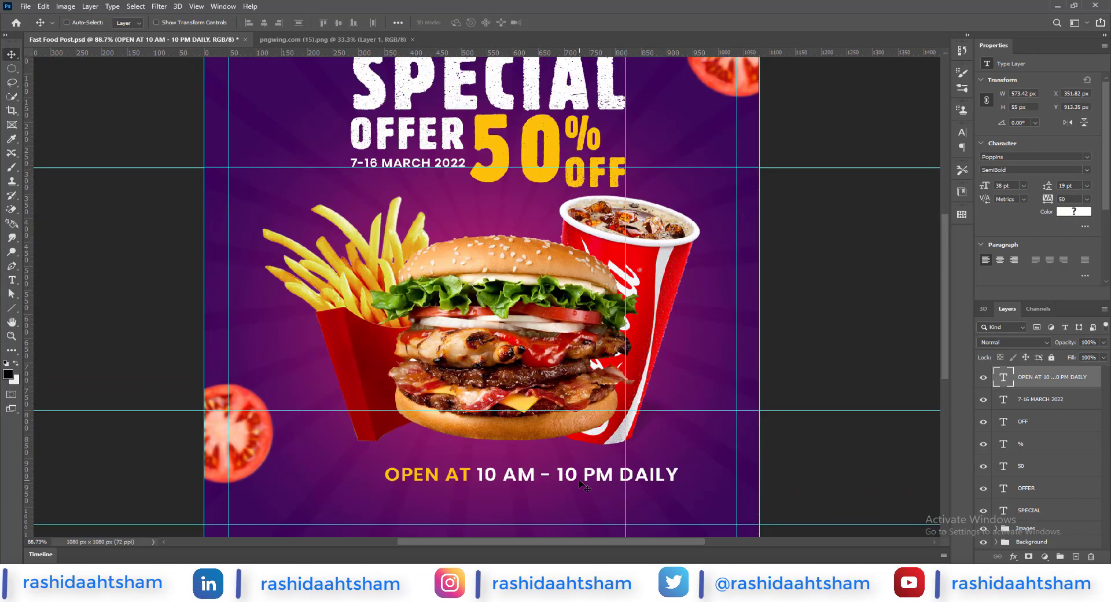
drag(583, 483, 547, 475)
scroll(547, 475, down, 3)
scroll(564, 474, up, 1)
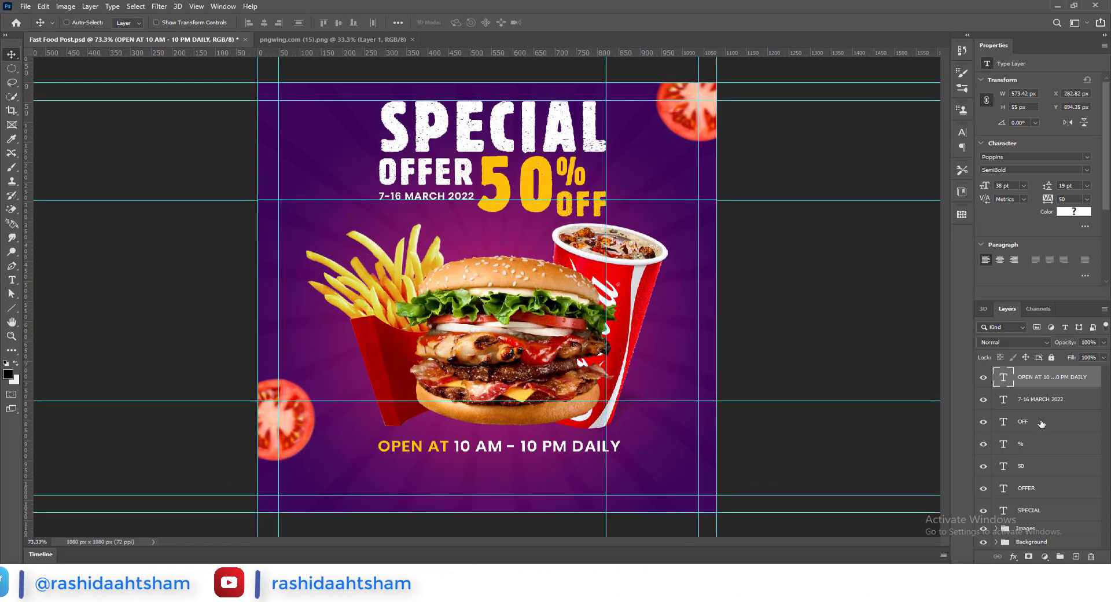
- Group all the text layers, from SPECIAL to the opening hours, into a group named Text
click(1058, 400)
click(1039, 509)
shift+click(1041, 380)
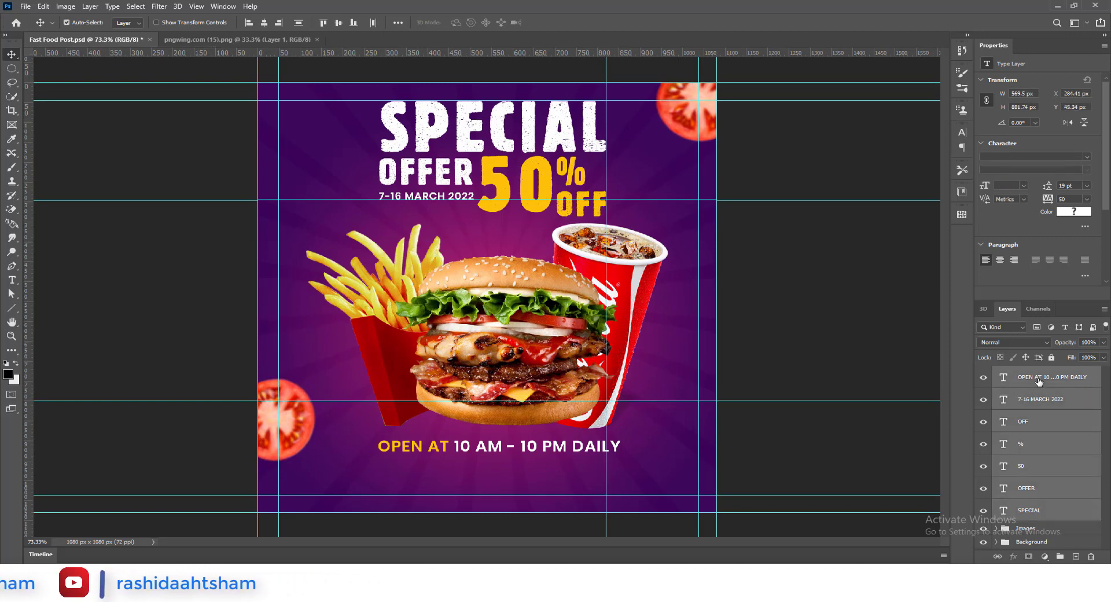
key(ctrl+g)
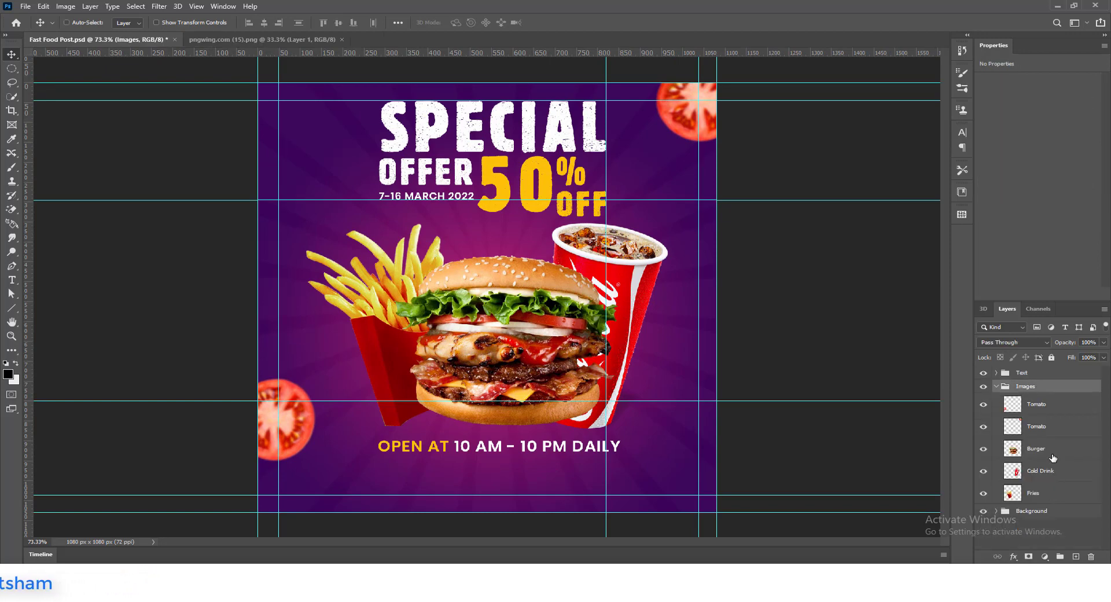
- Paint a soft black dab on a new layer below Burger and stretch it into a shadow about 862 px wide
click(1053, 457)
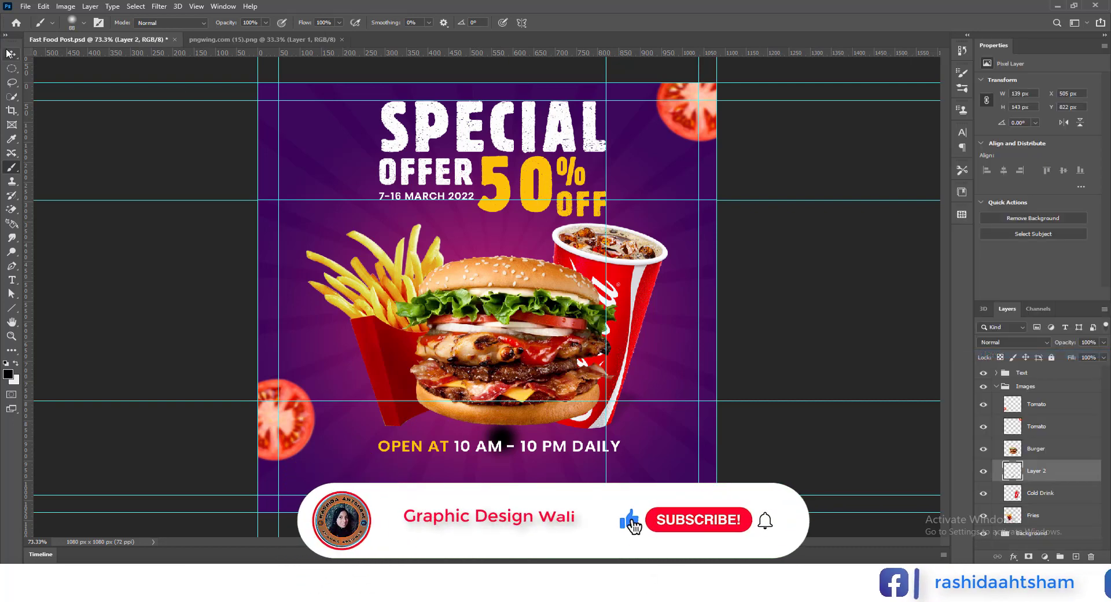
click(10, 53)
key(ctrl+t)
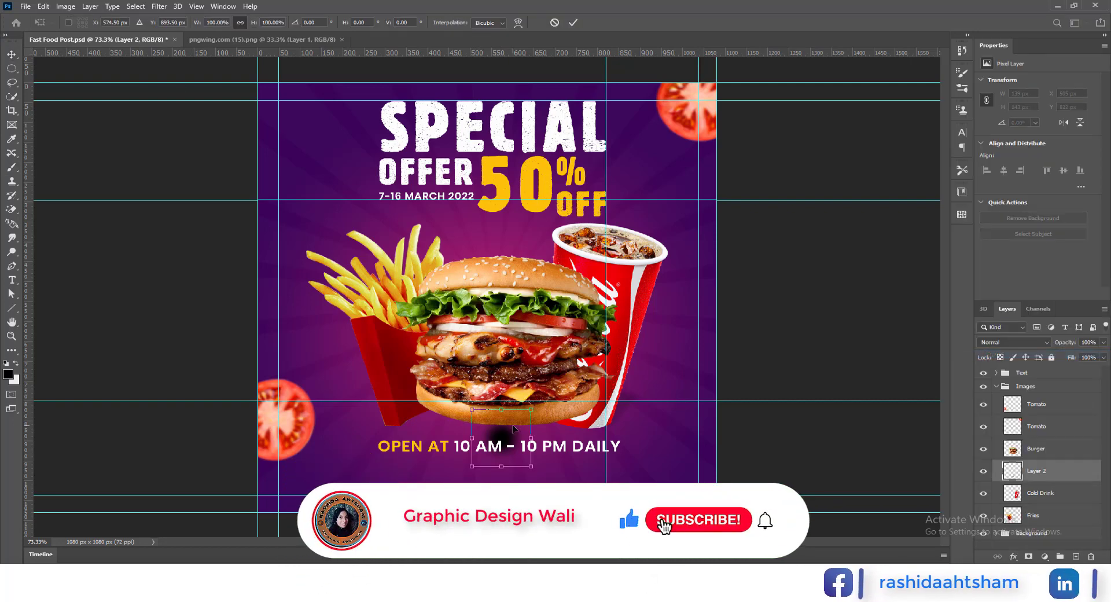
drag(531, 438, 684, 438)
drag(472, 438, 317, 438)
click(573, 23)
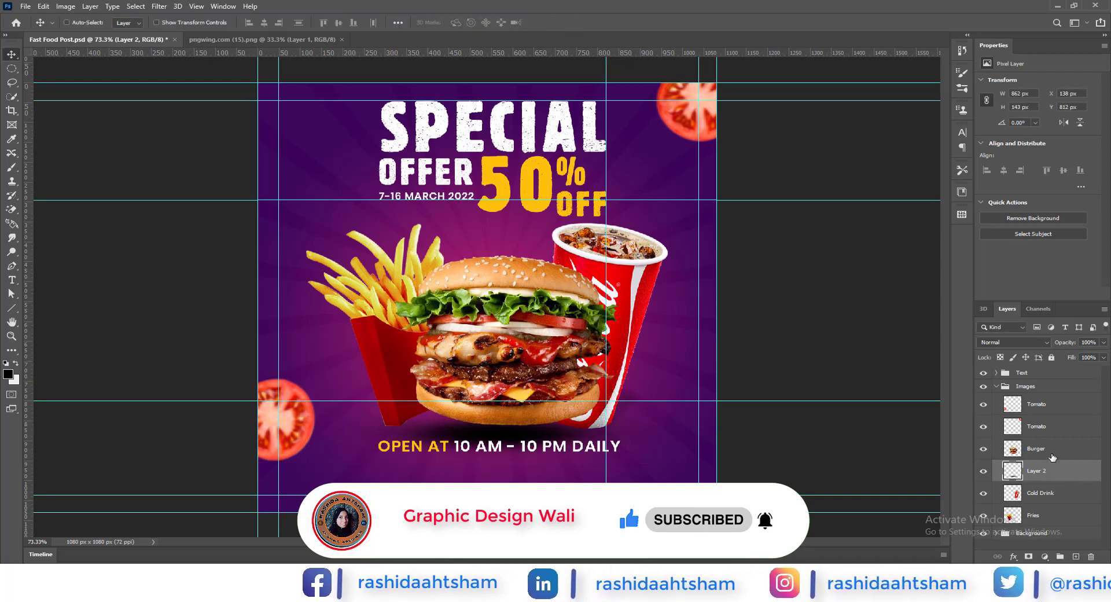
- Move the shadow slightly up under the food images and stretch it to 122.73% width
drag(520, 433, 527, 429)
key(ctrl+t)
drag(683, 427, 722, 427)
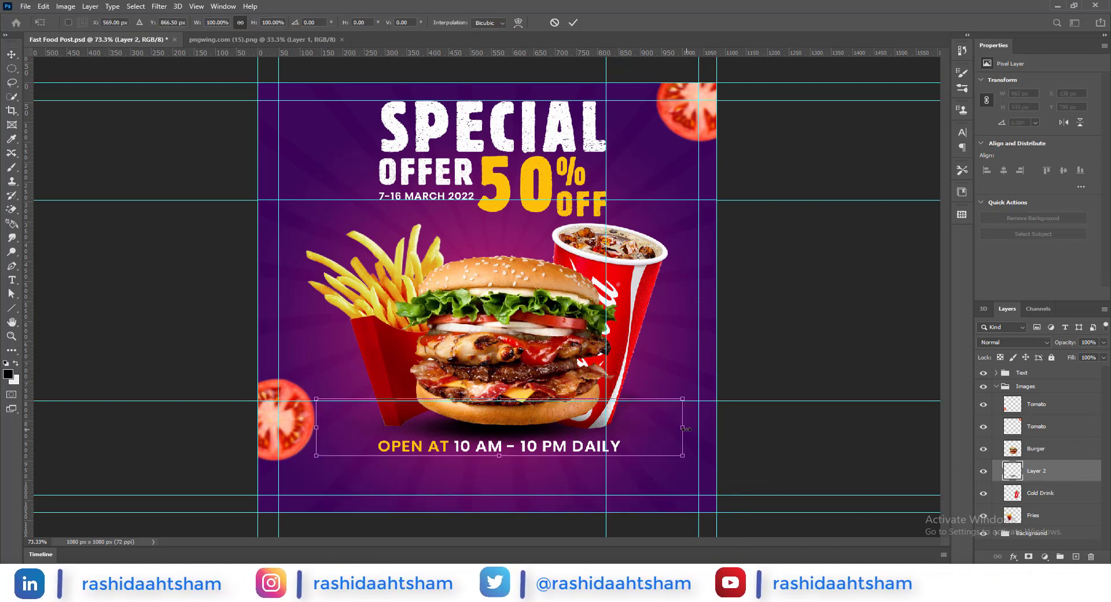
drag(319, 428, 275, 429)
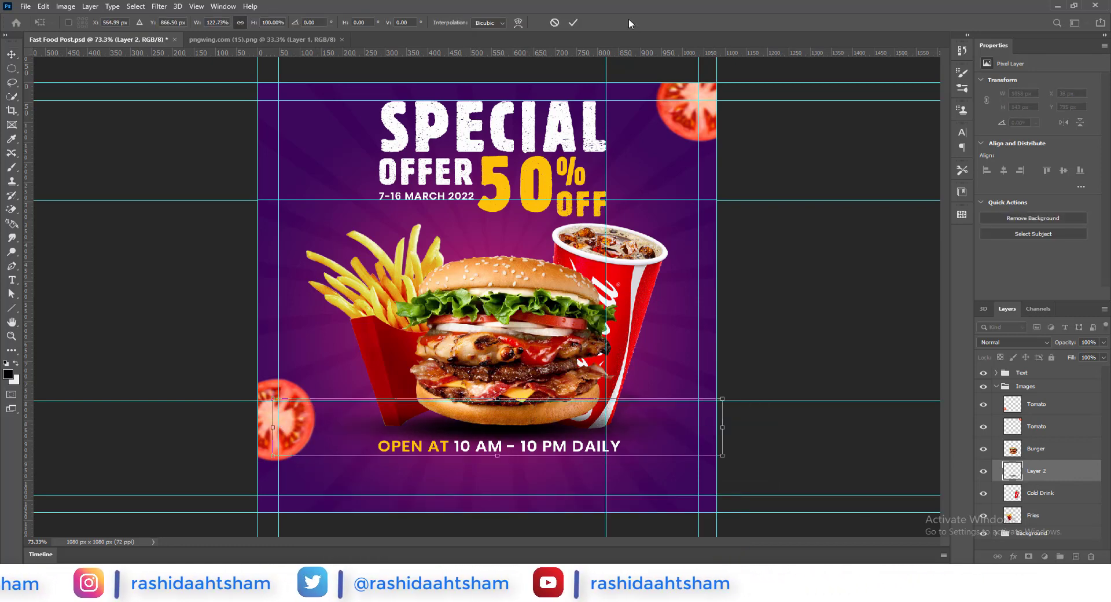
click(573, 23)
- Narrow the shadow to about 986 px wide and lower its layer opacity to 40%, then collapse the Images group
drag(489, 434, 483, 433)
key(ctrl+t)
drag(267, 427, 298, 428)
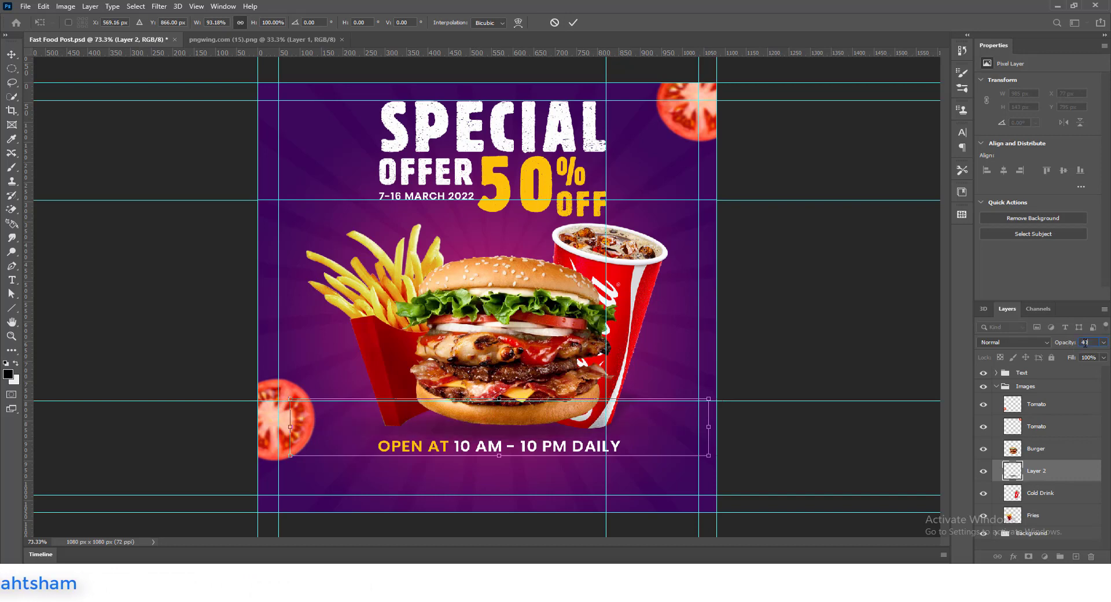
click(1050, 456)
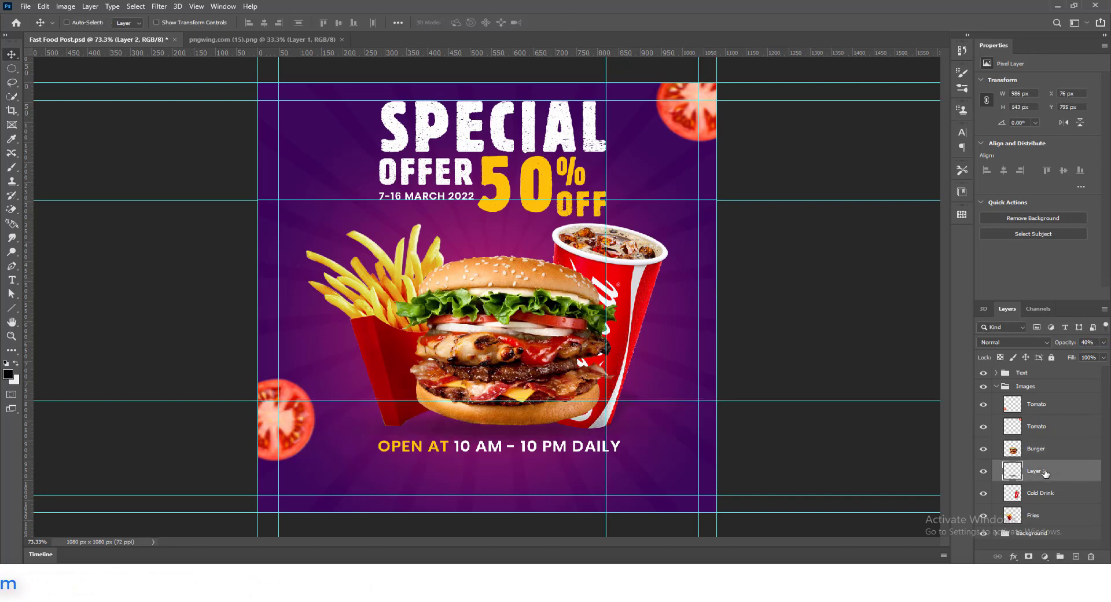
click(997, 387)
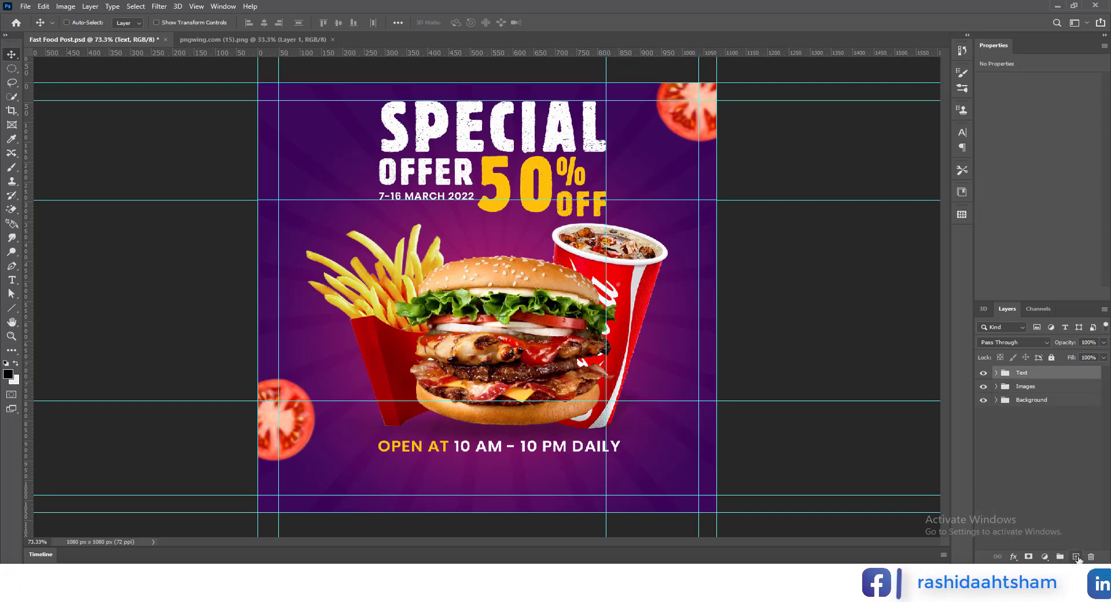
- Draw a horizontal line about 802 px long below the opening hours on a new layer, with a 1 px white stroke
click(1076, 557)
click(13, 309)
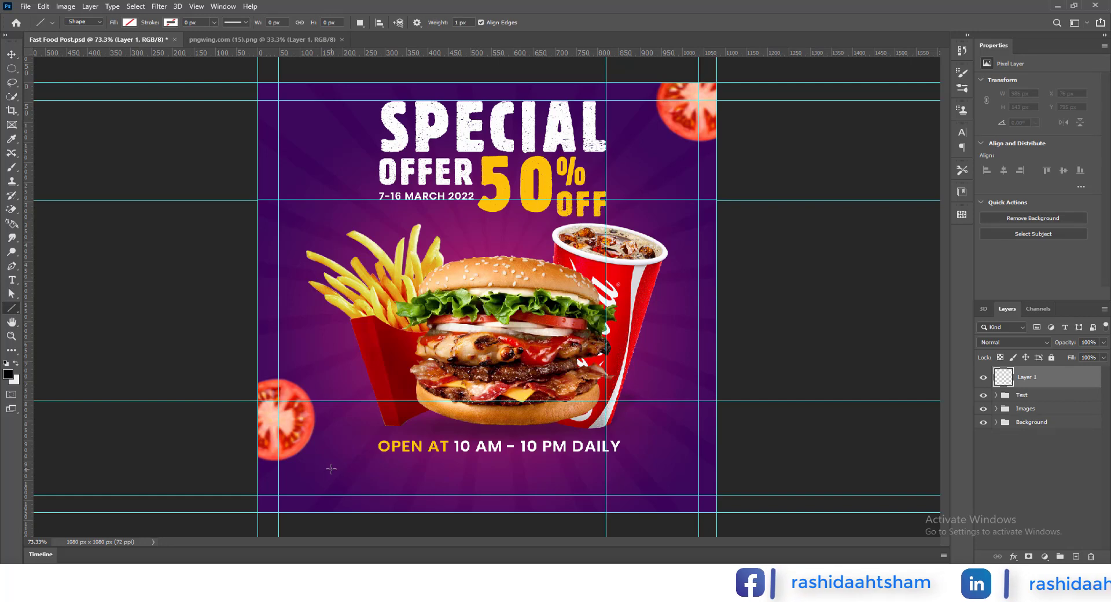
drag(329, 468, 668, 466)
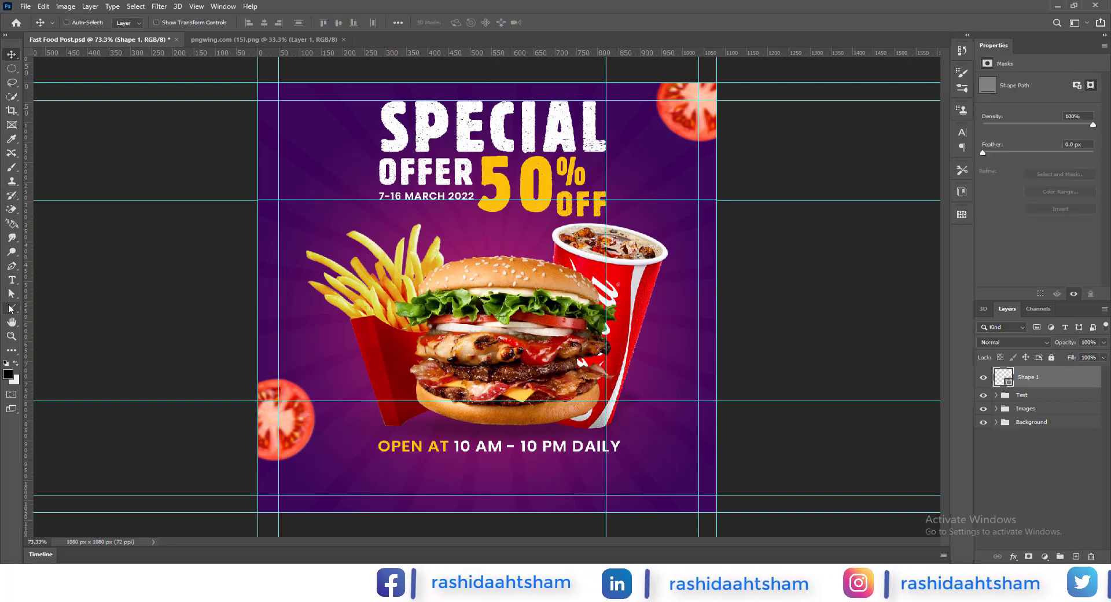
click(172, 25)
click(125, 80)
drag(190, 23, 178, 24)
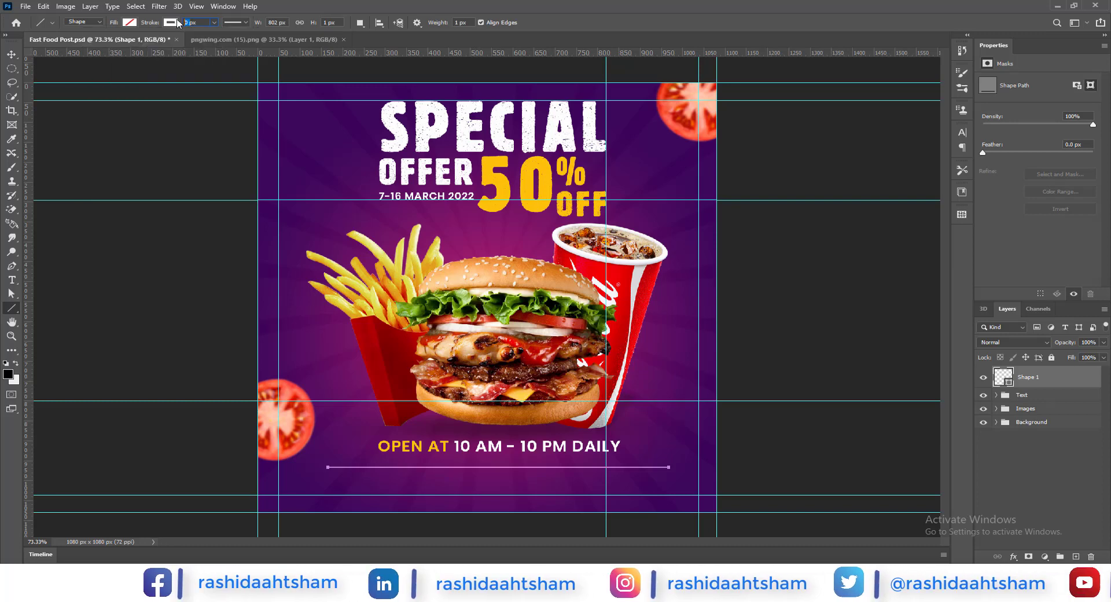
text(1)
key(Return)
click(11, 55)
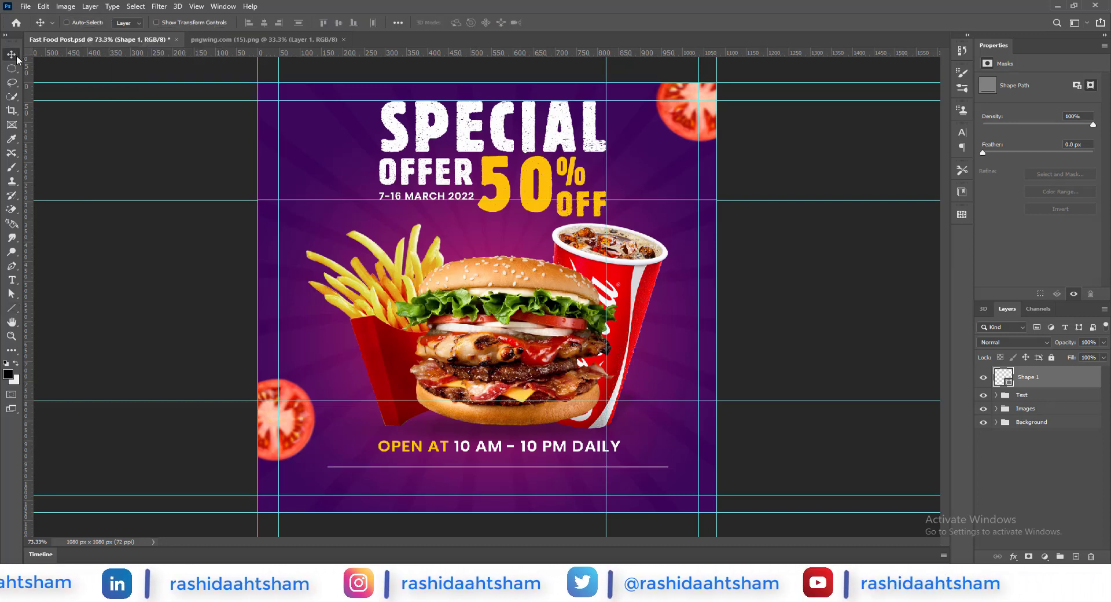
- Change the line's stroke alignment to centre and duplicate the line just above the lower margin guide
click(12, 307)
click(234, 22)
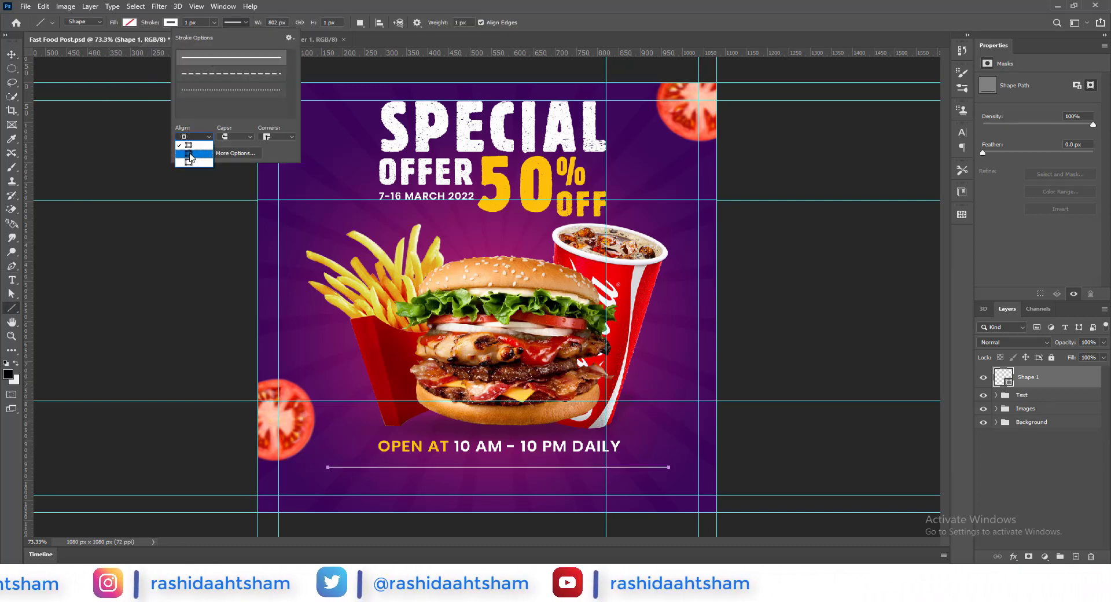
click(11, 55)
drag(651, 473, 651, 496)
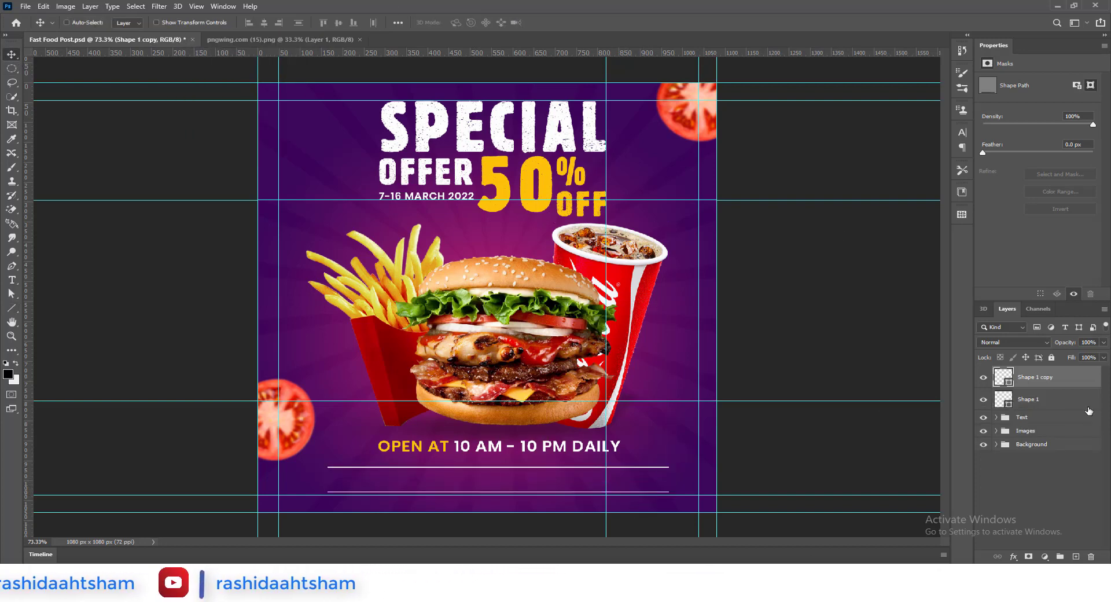
- Group the two line layers as Design and rename both layers Line
double_click(1032, 398)
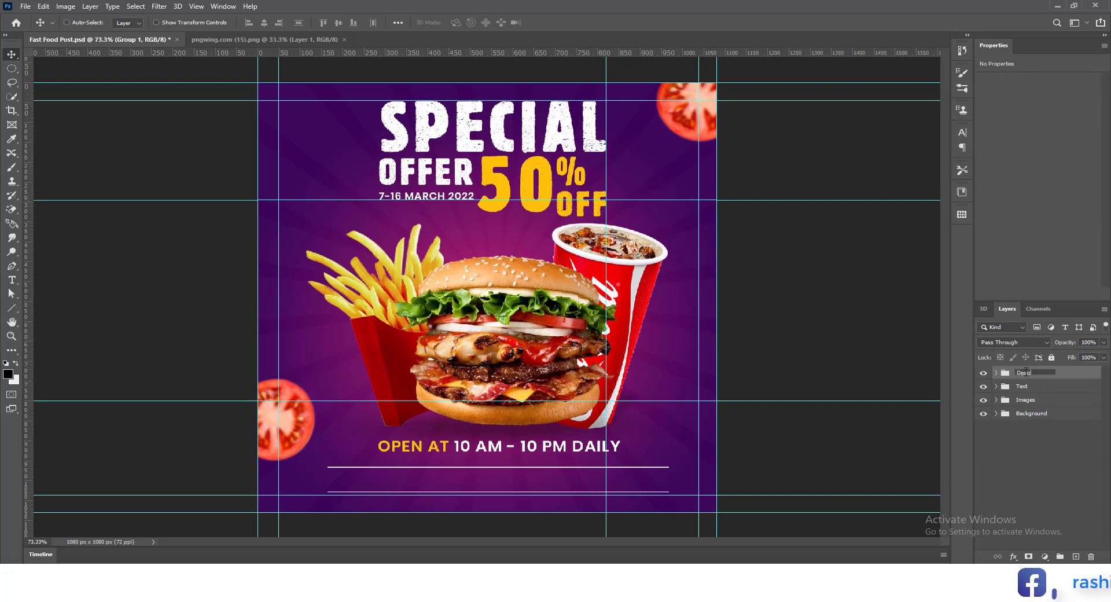
click(1013, 390)
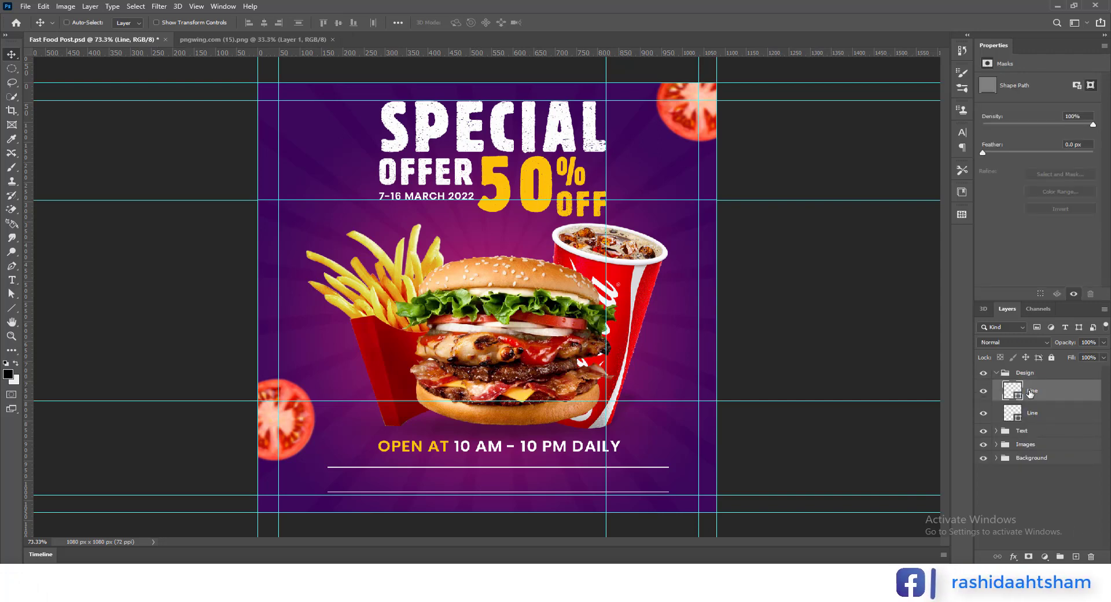
- Close the tomato image document and open the web icon from the Fast Food Post folder in Photoshop
scroll(526, 485, up, 2)
drag(525, 486, 505, 436)
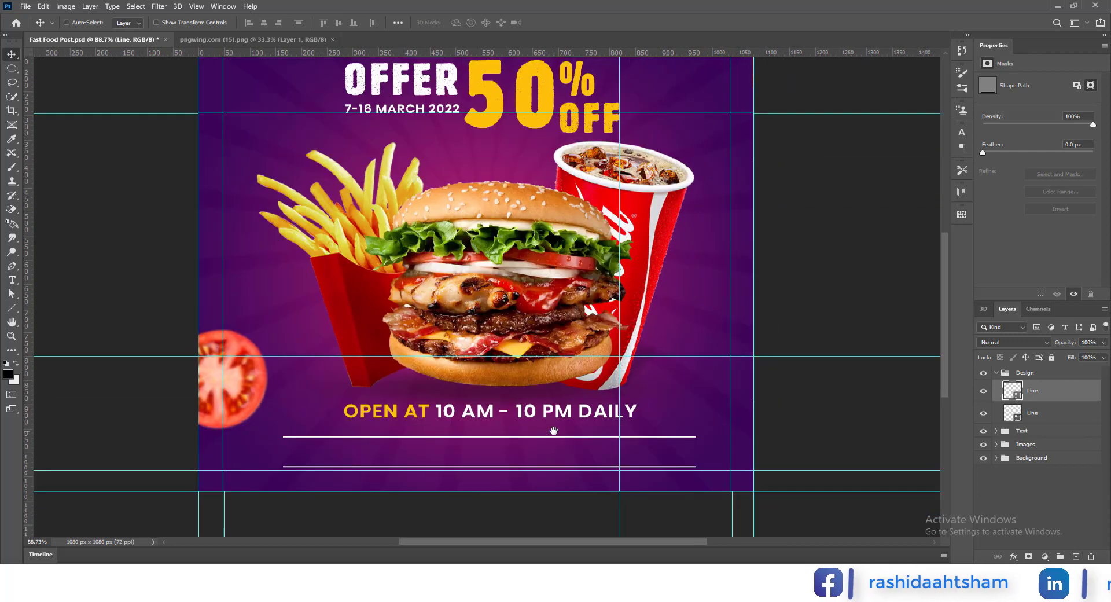
click(333, 40)
mouse_move(297, 573)
click(299, 544)
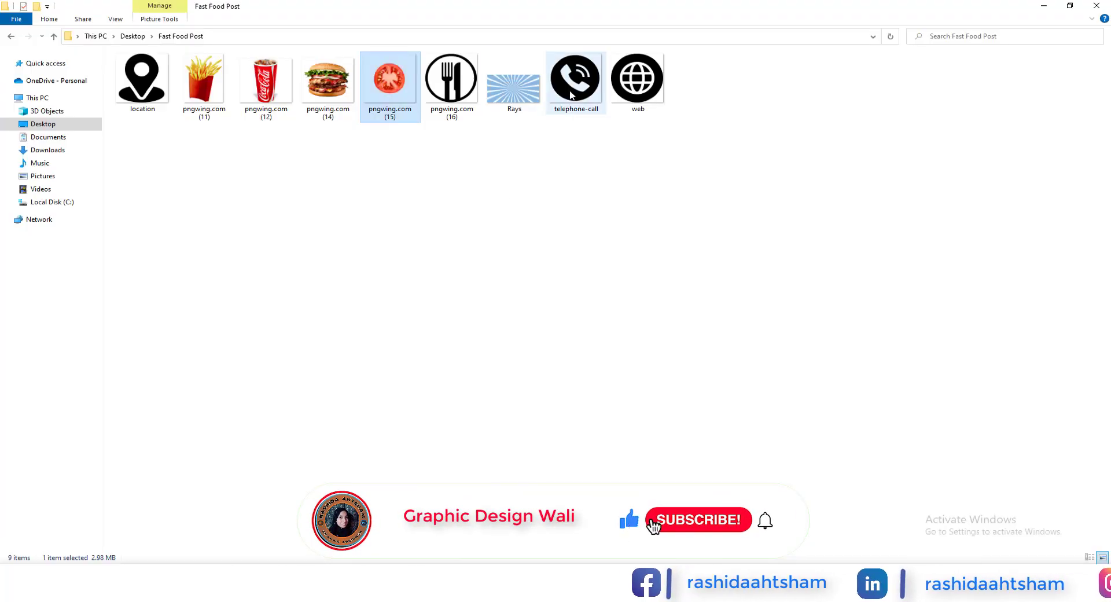
right_click(649, 85)
mouse_move(808, 246)
click(833, 258)
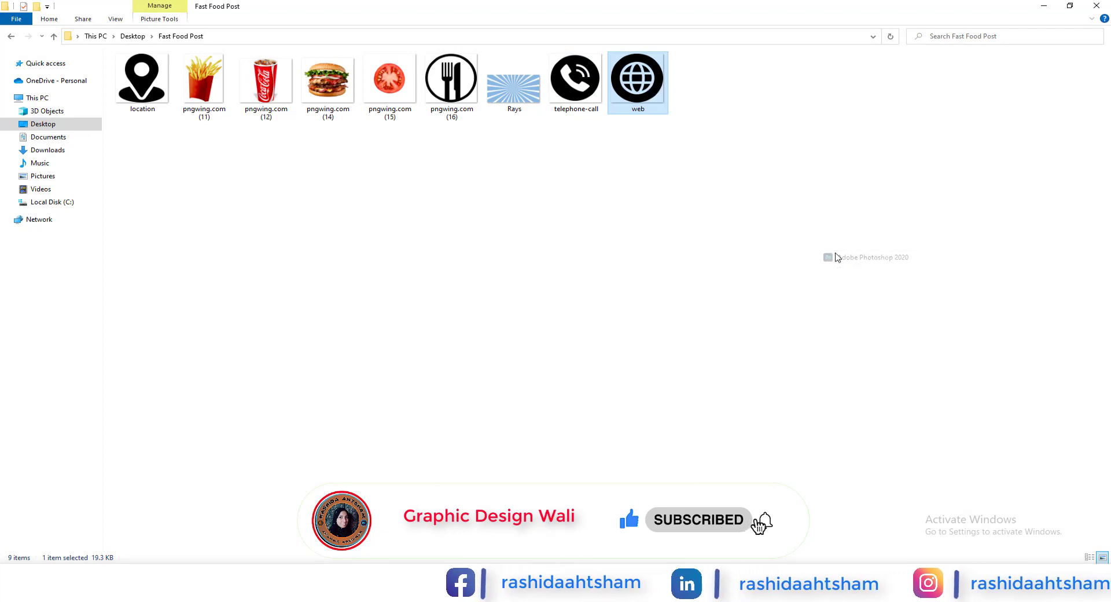
- Open the telephone-call and location icons from the Fast Food Post folder in Photoshop
mouse_move(297, 579)
click(299, 535)
right_click(576, 110)
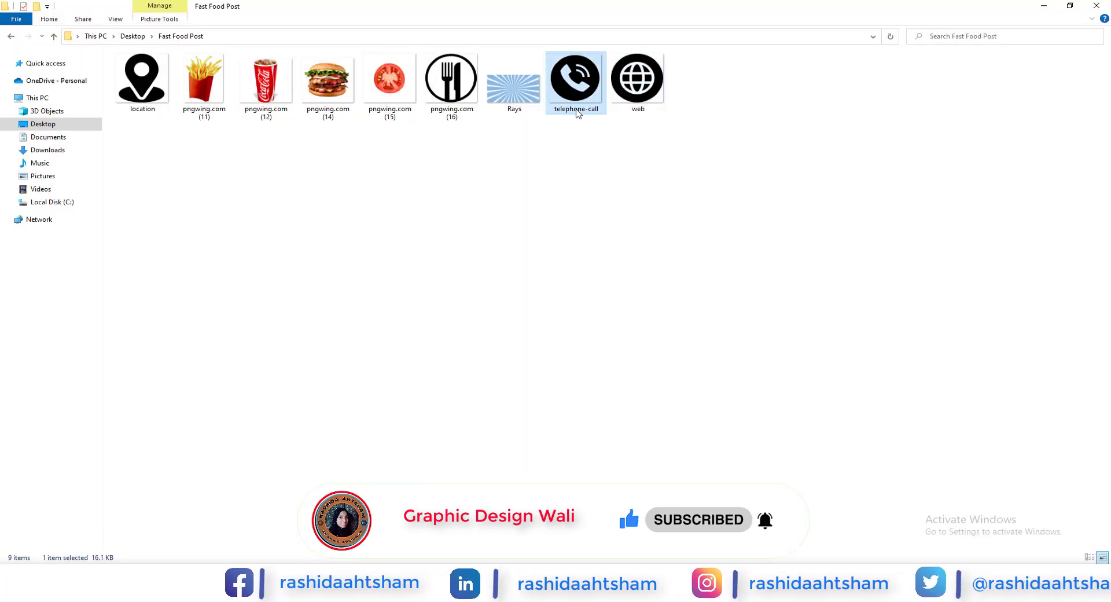
mouse_move(771, 268)
click(825, 281)
mouse_move(296, 573)
click(298, 542)
right_click(147, 96)
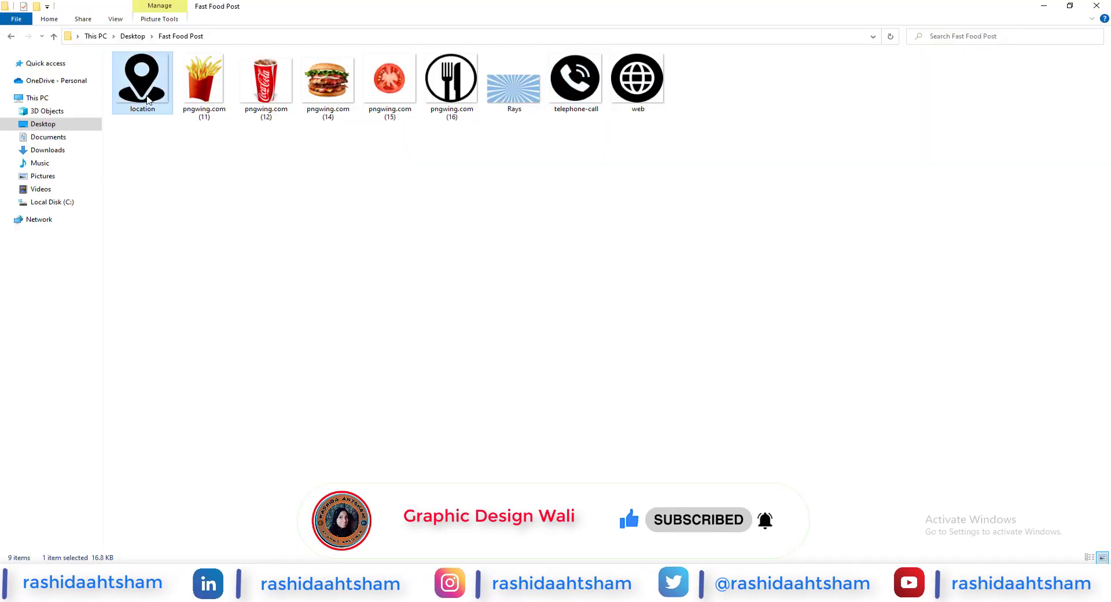
mouse_move(301, 255)
click(376, 267)
- Copy the globe icon from web.png into Fast Food Post.psd and place its layer above the Design group
click(91, 40)
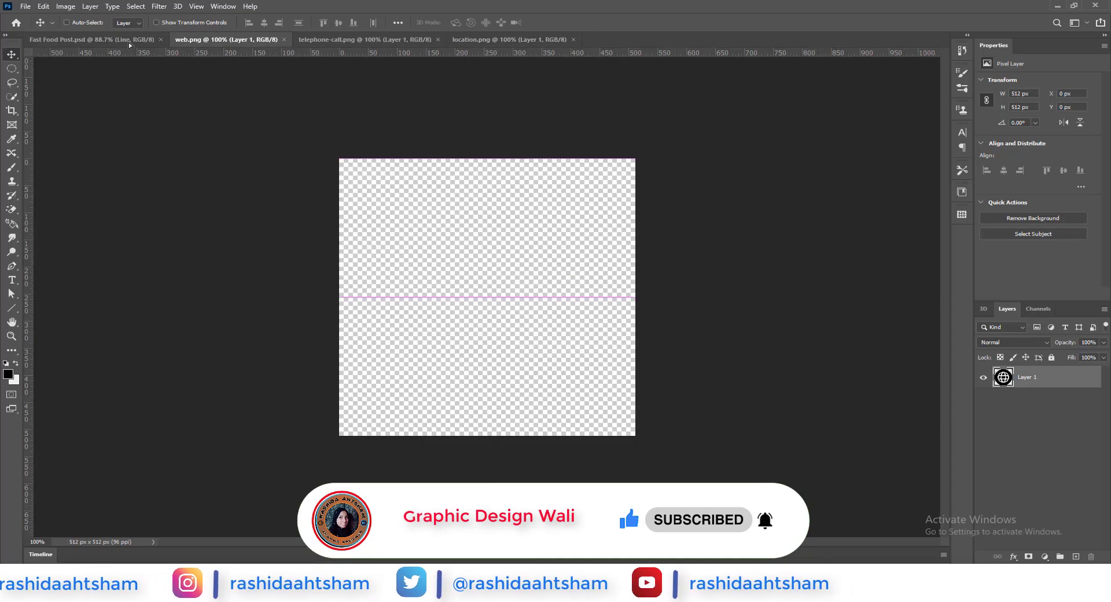
drag(384, 341, 429, 462)
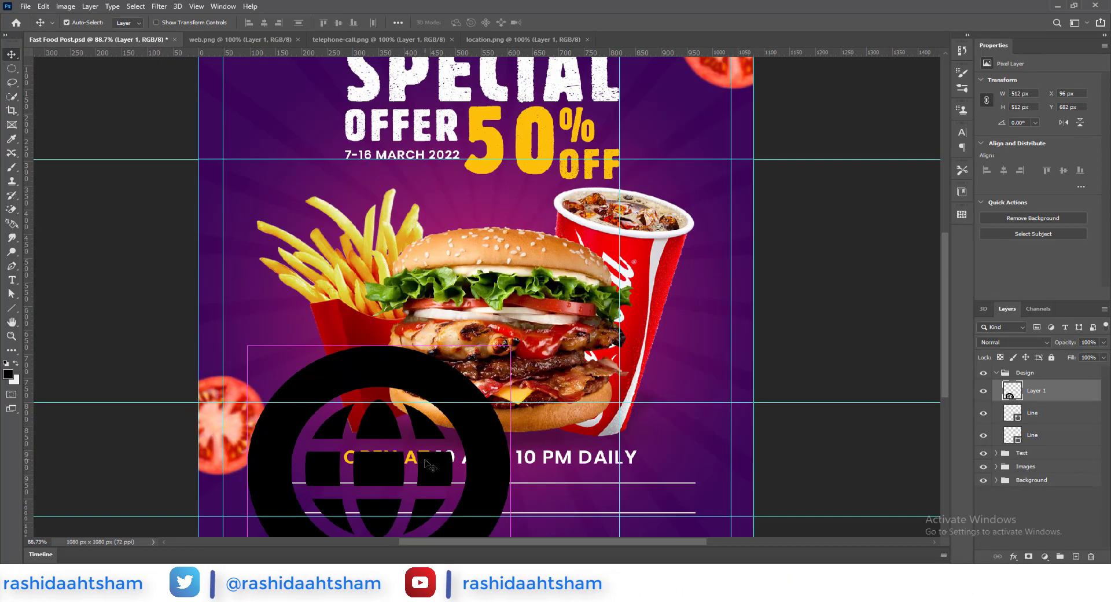
drag(1036, 391, 1045, 371)
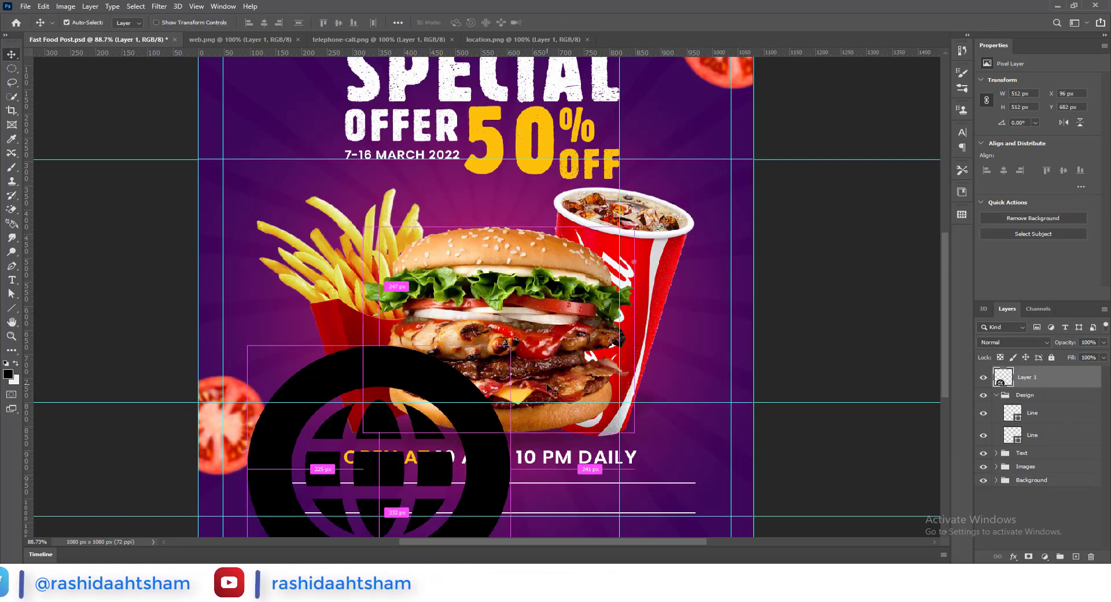
- Scale the globe icon down to about 48 px and place it between the two lines at their left end
key(ctrl+t)
drag(528, 468, 289, 470)
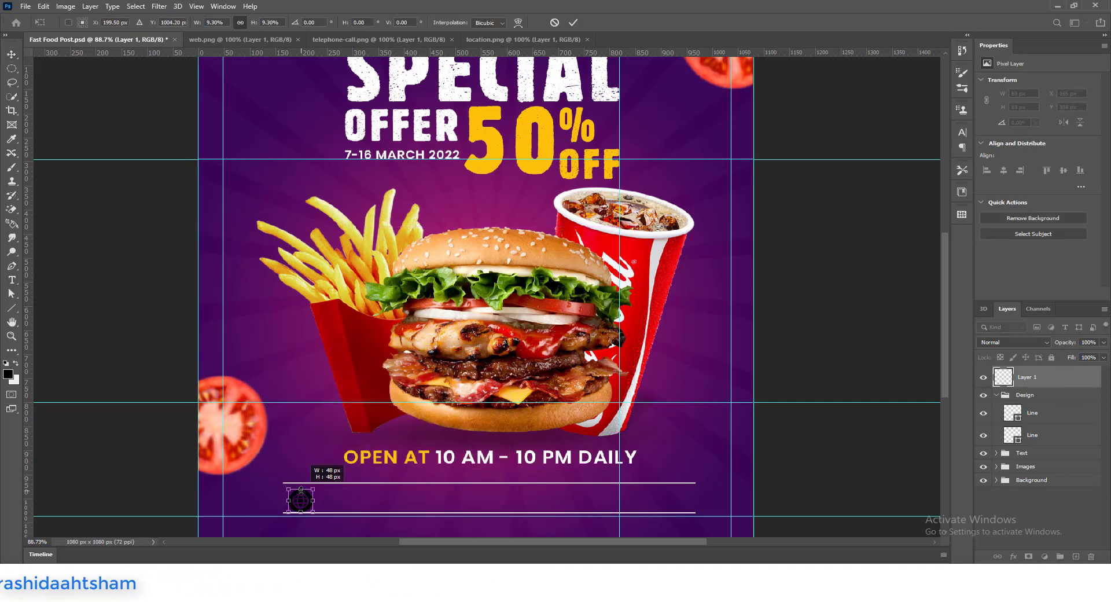
scroll(410, 432, down, 2)
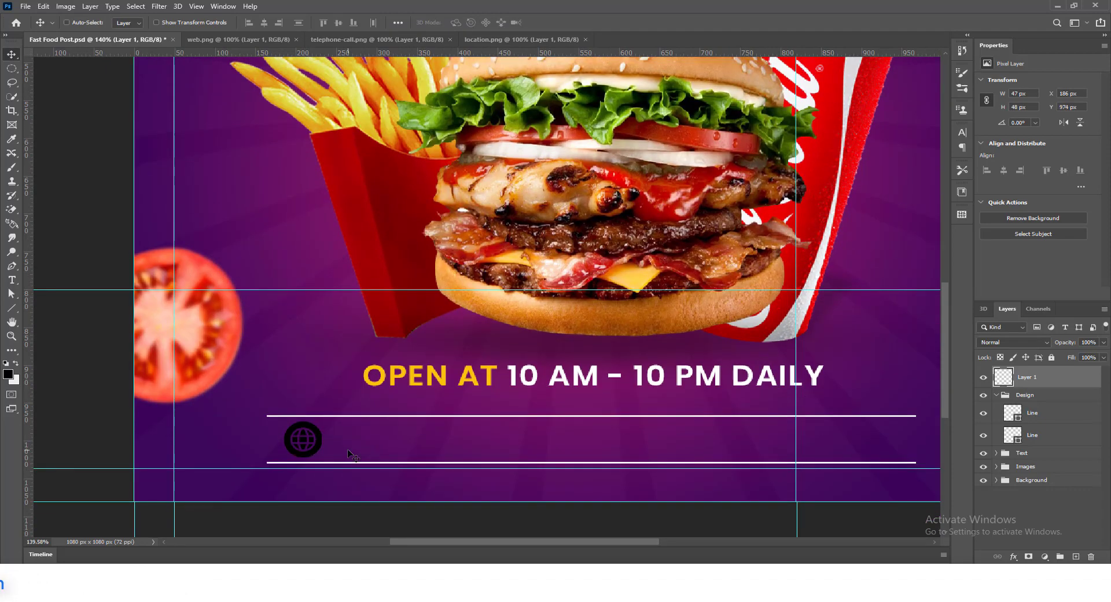
- Give the globe icon a Color Overlay in the yellow sampled from the OPEN AT text and rename its layer Website Icon
double_click(1075, 386)
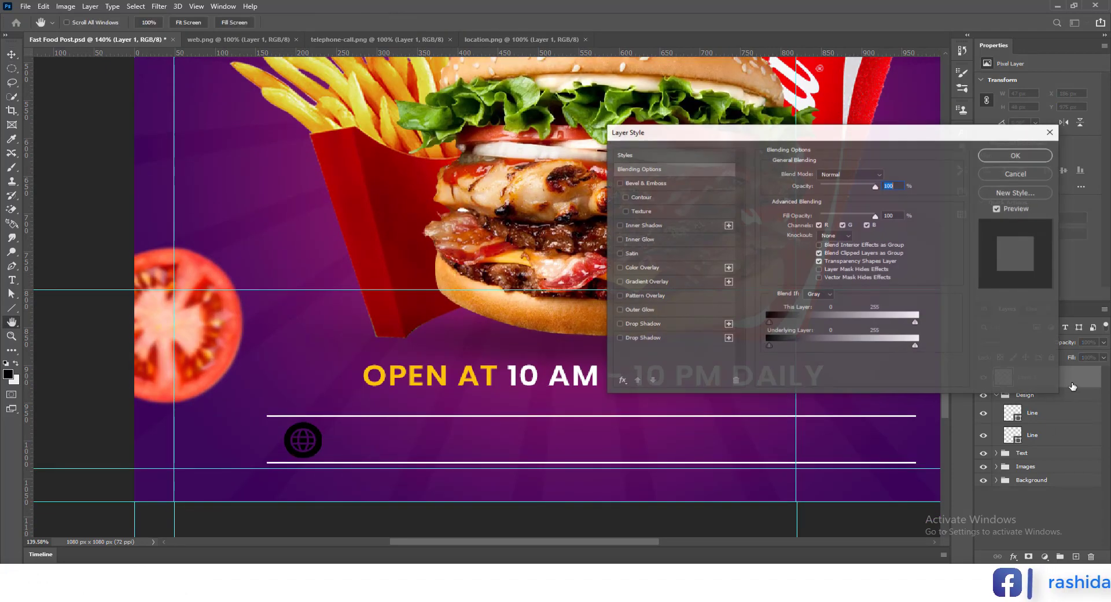
click(648, 270)
click(886, 175)
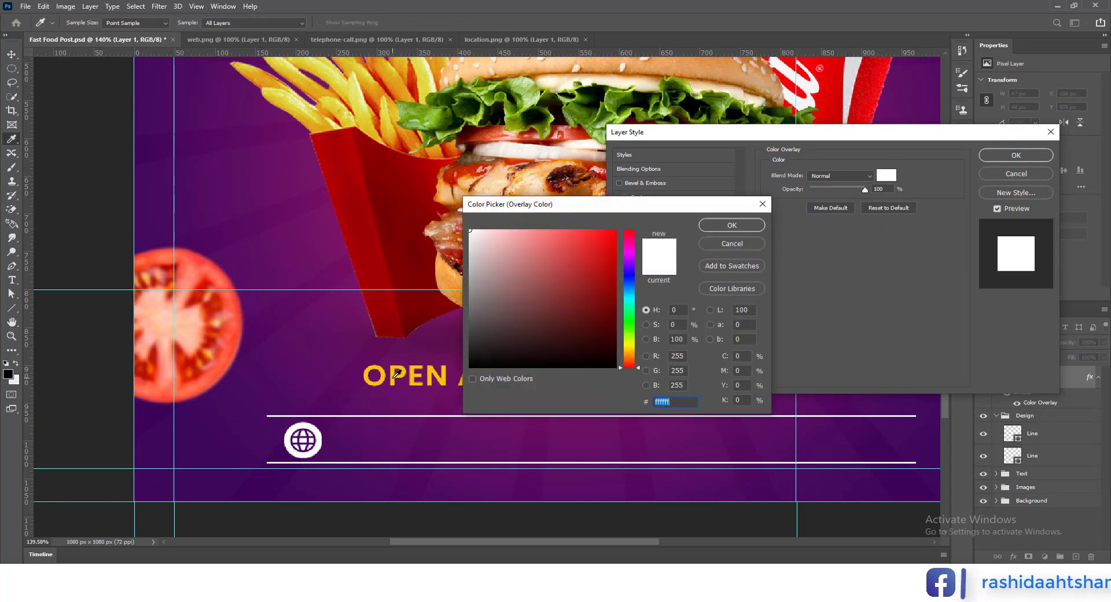
click(397, 373)
click(732, 224)
click(1016, 155)
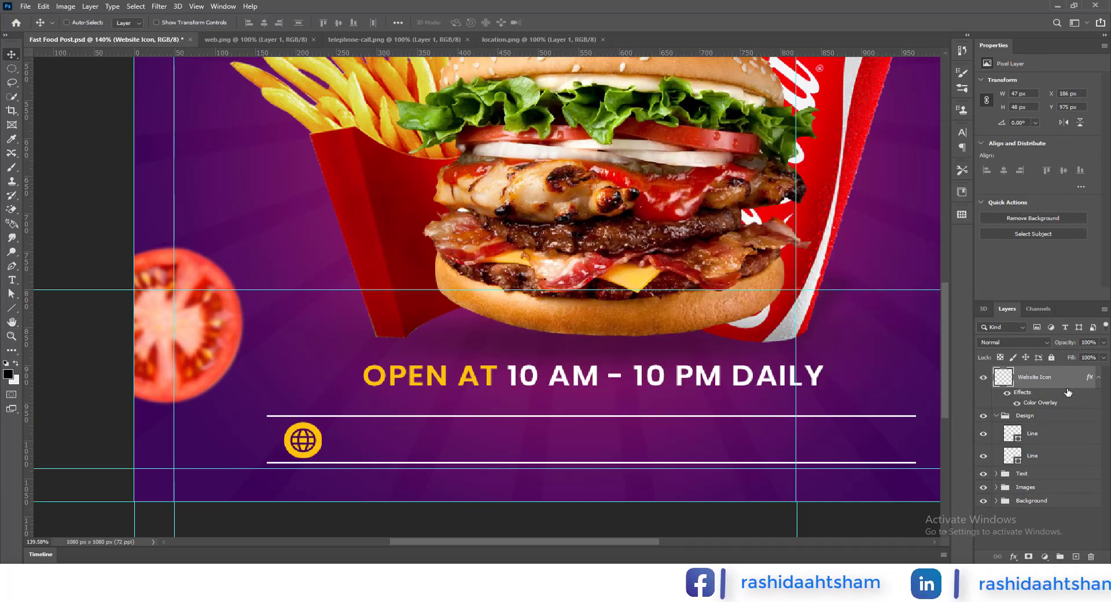
scroll(522, 451, down, 2)
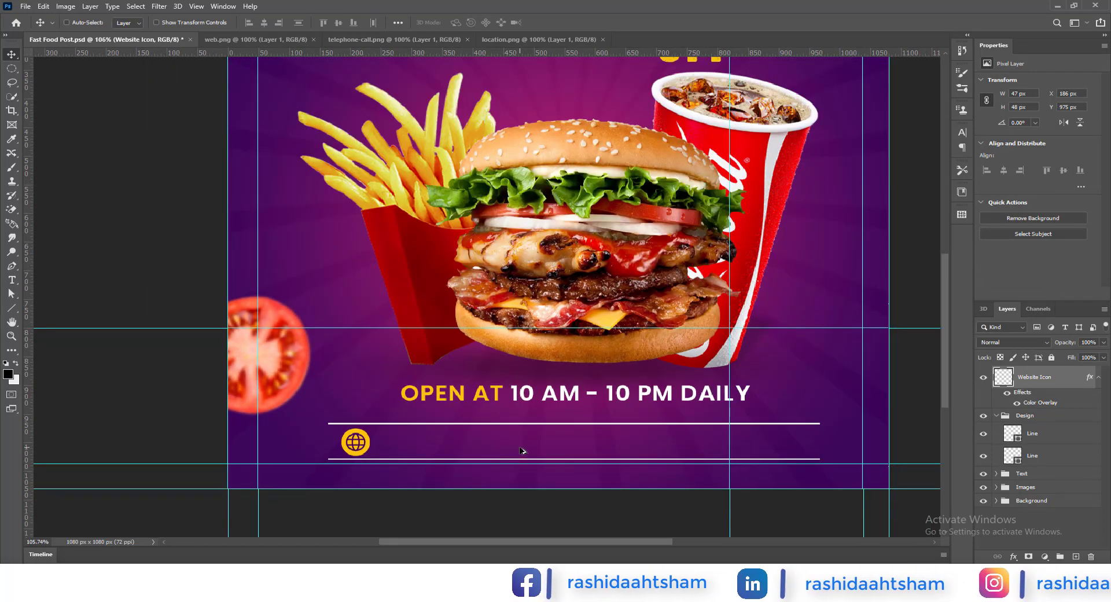
key(t)
click(383, 459)
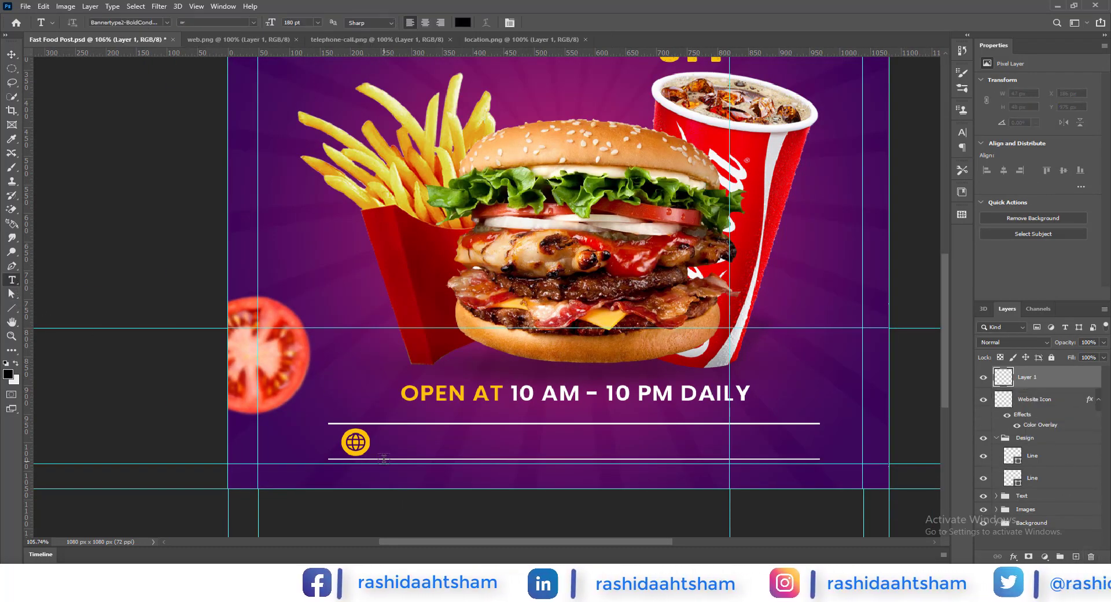
click(384, 459)
text(www.)
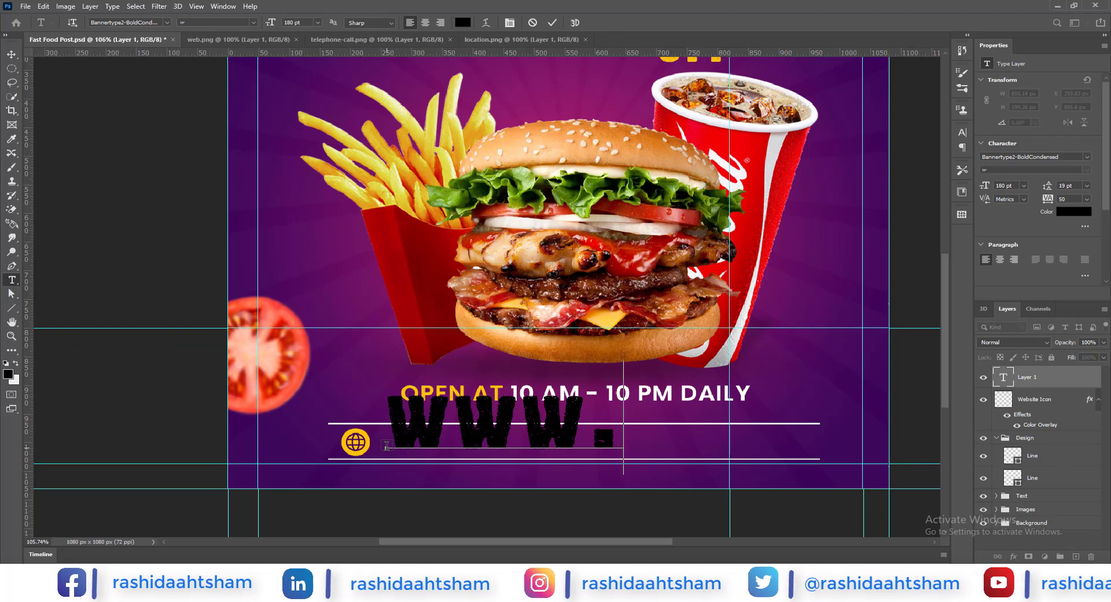
text(yourwe)
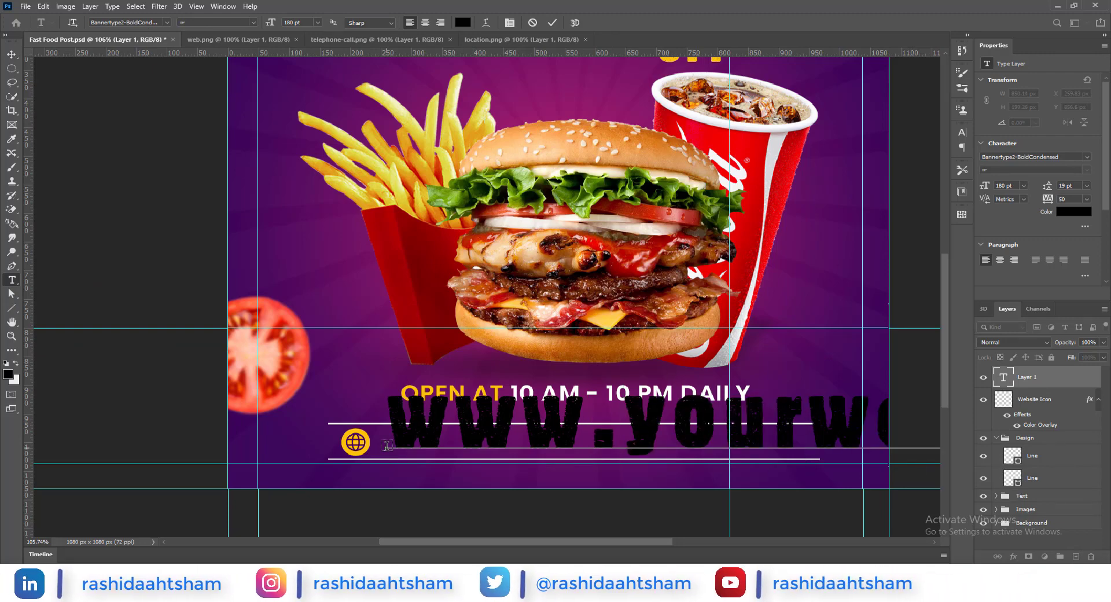
text(bsite.com)
- Format the website text in Poppins Regular, 18 pt, with yellow #fec309 sampled from OPEN AT, and place it beside the globe
key(ctrl+a)
click(127, 22)
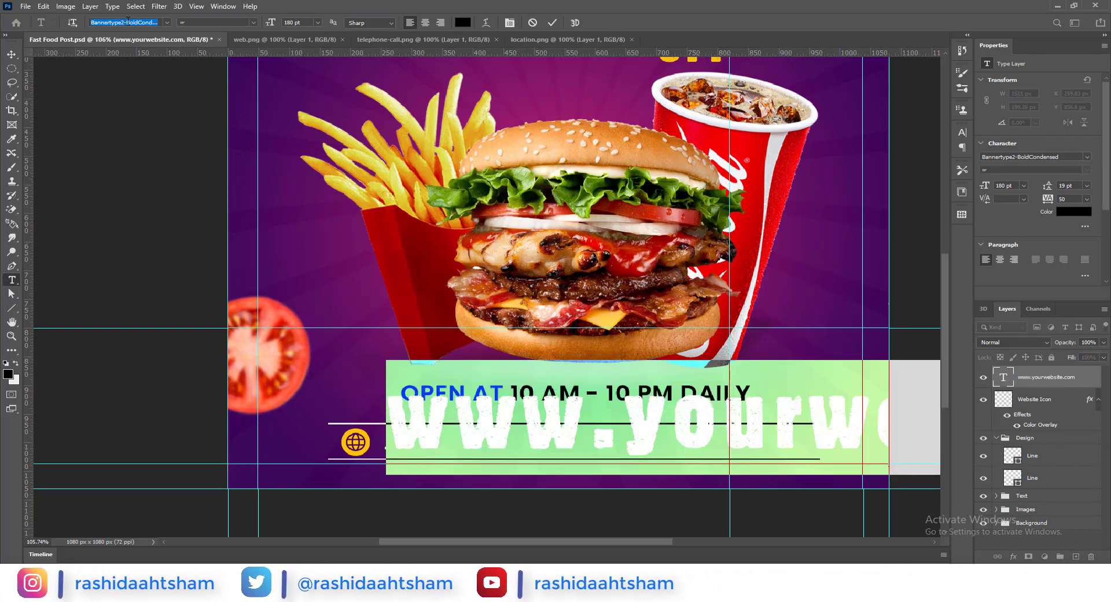
text(Poppins)
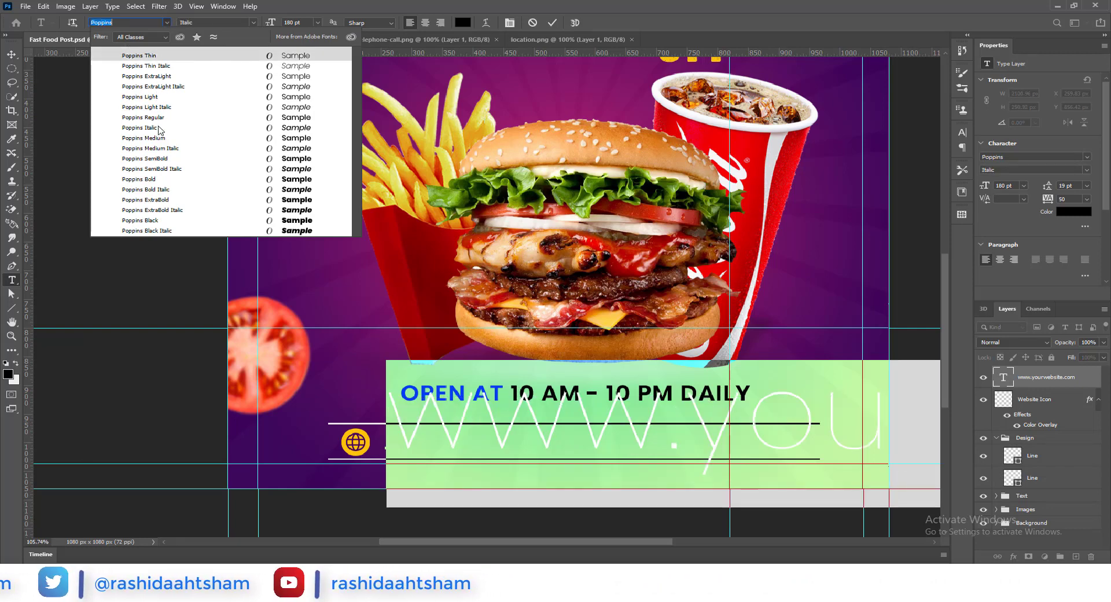
click(144, 117)
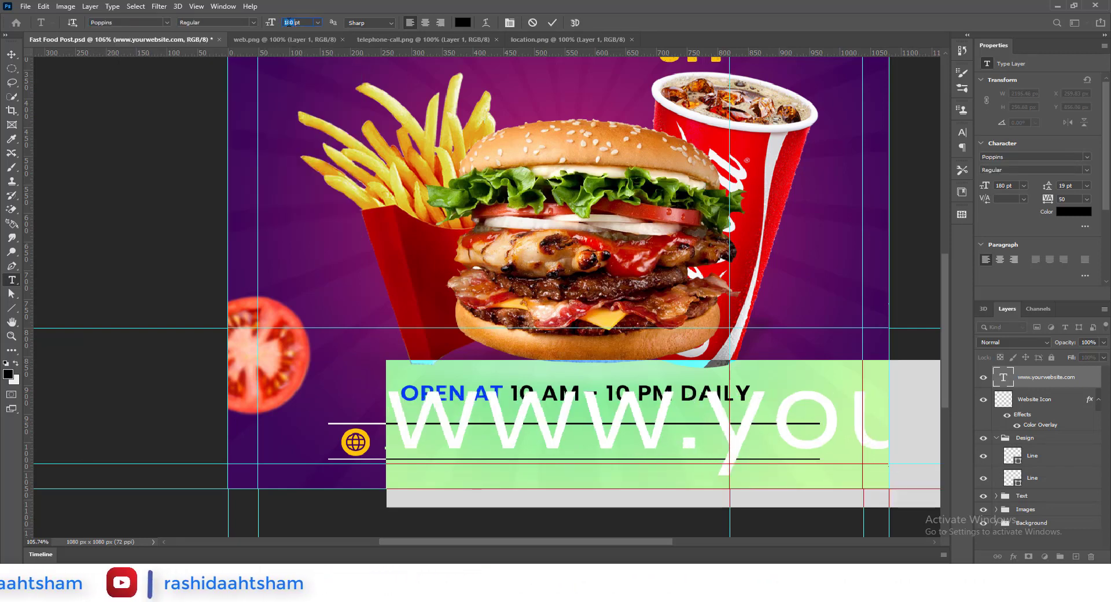
text(18)
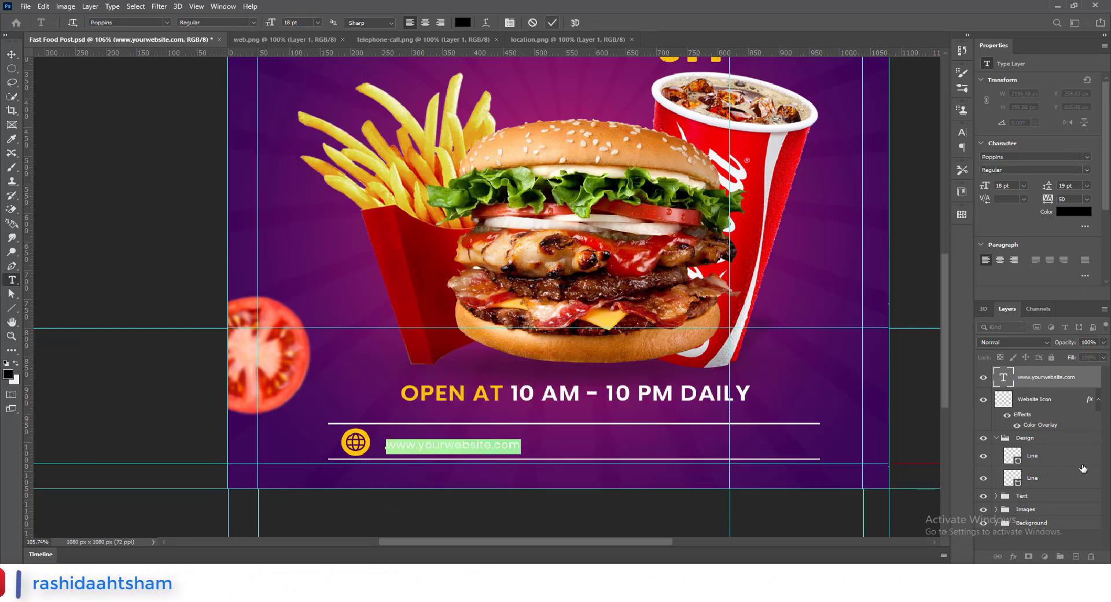
click(462, 22)
click(408, 395)
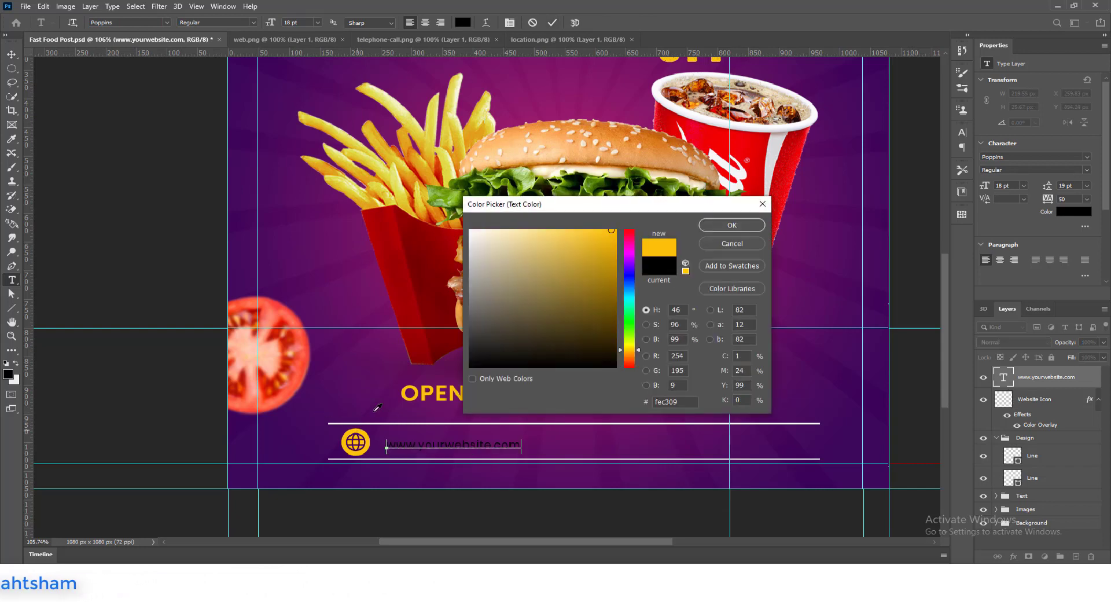
click(727, 227)
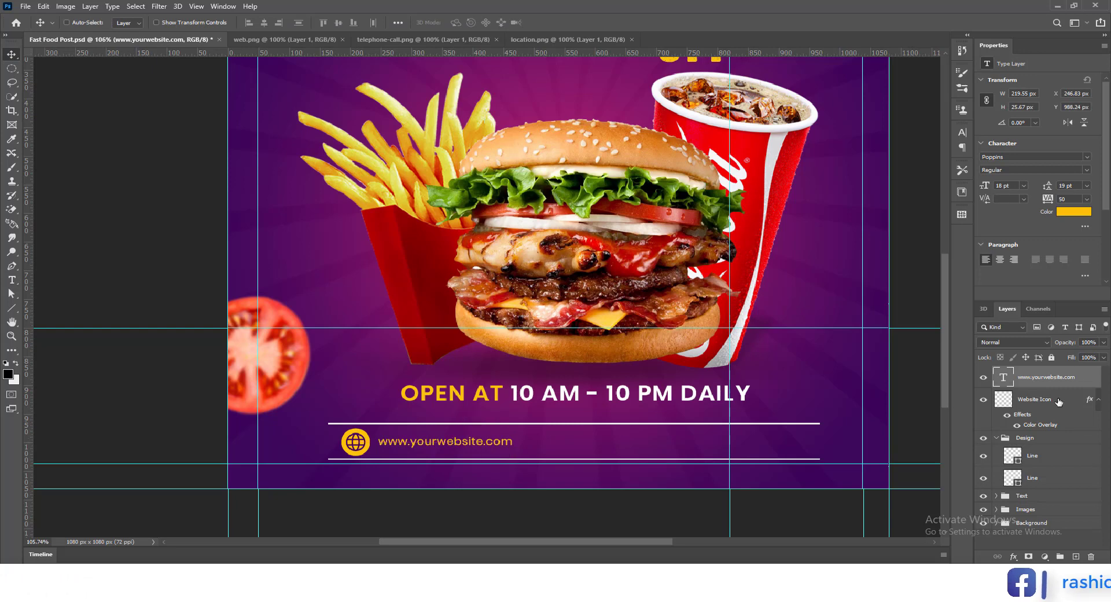
- Scale the globe icon down to about 33 px and move the website text closer, vertically aligned with the icon
click(1059, 402)
key(ctrl+t)
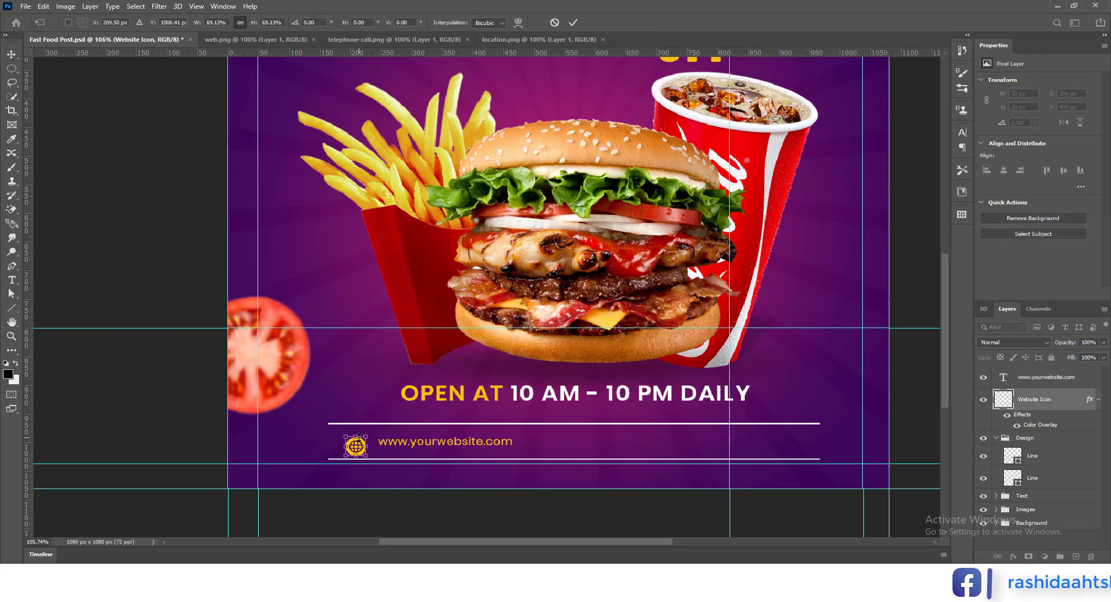
click(575, 23)
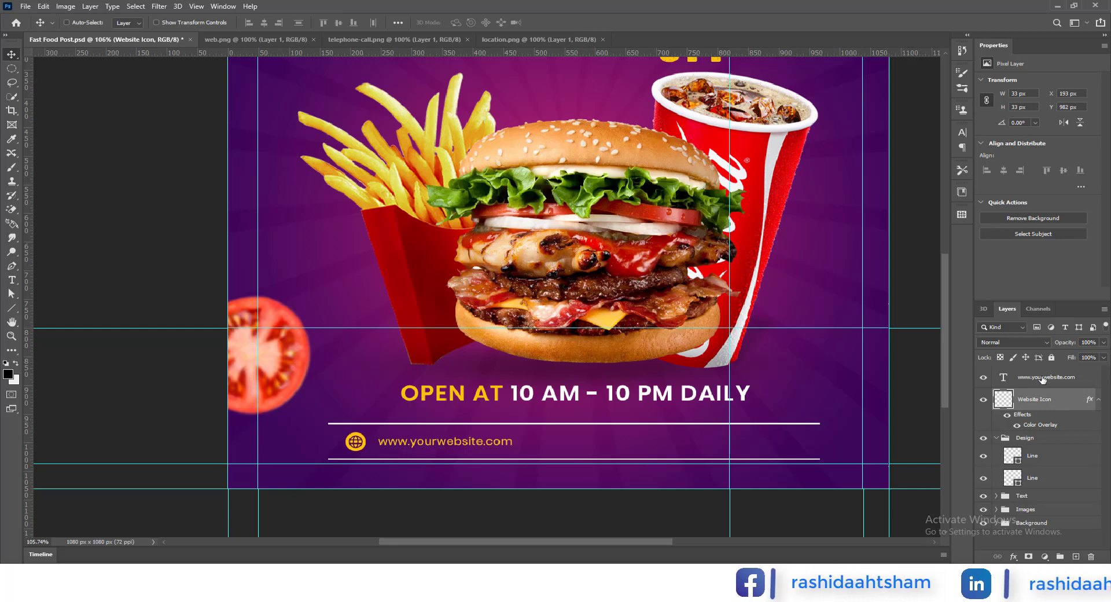
click(1043, 379)
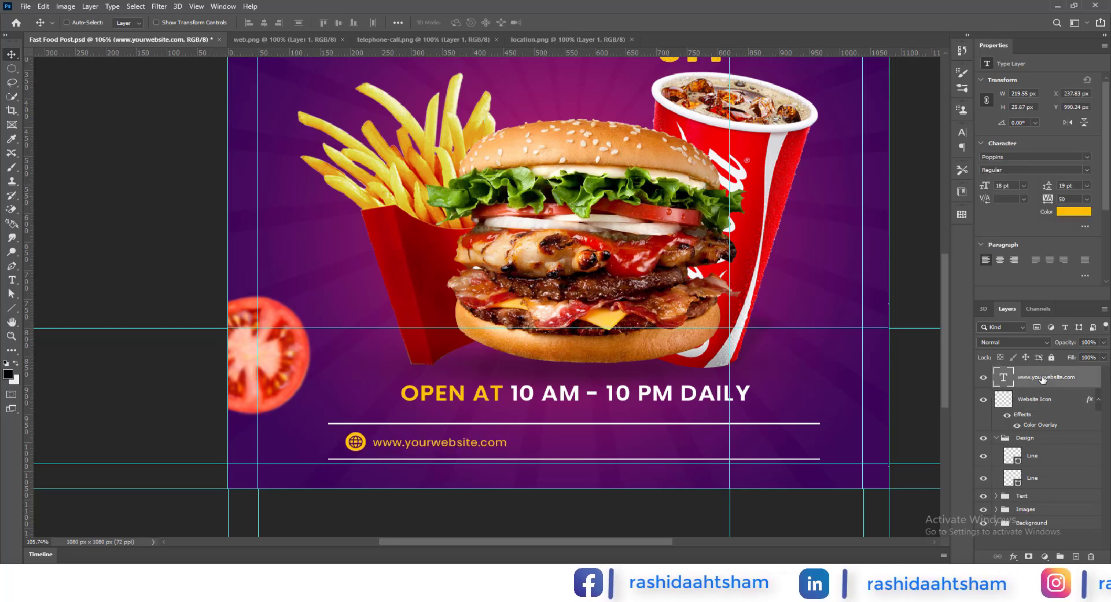
key(Up)
key(Left)
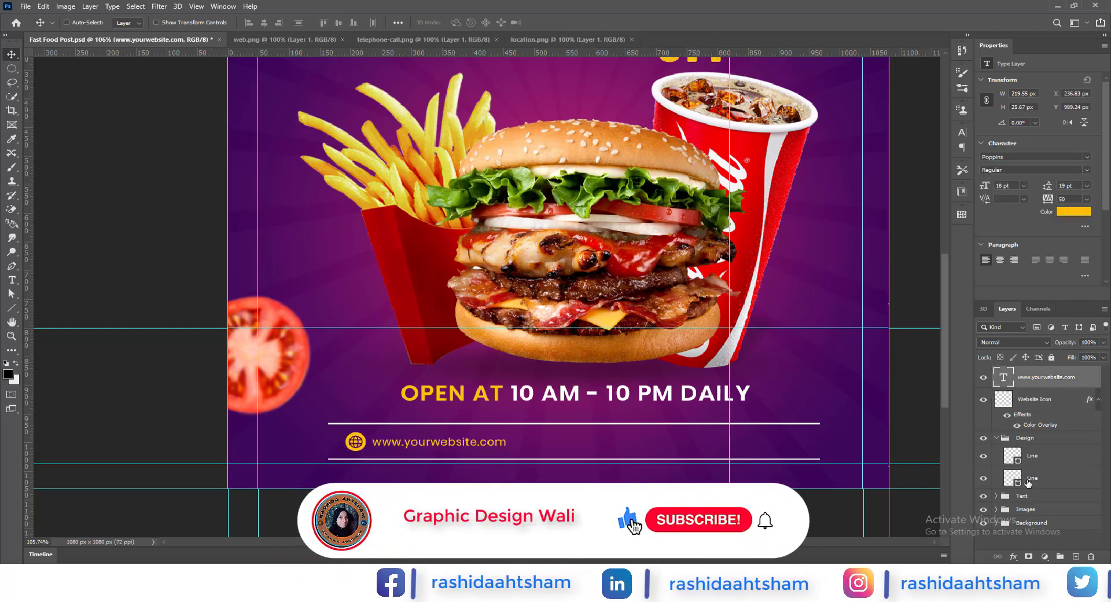
- Draw a vertical divider line about 36 px high after the website text, on a new layer in the Design group
click(1047, 457)
key(ctrl+shift+alt+n)
key(u)
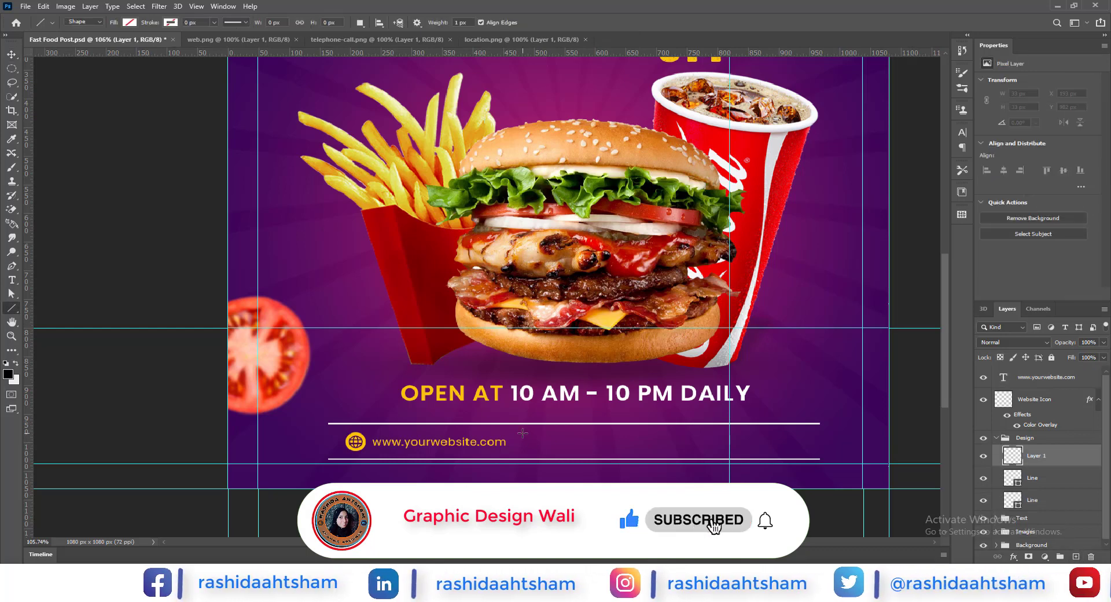
drag(522, 431, 522, 454)
key(v)
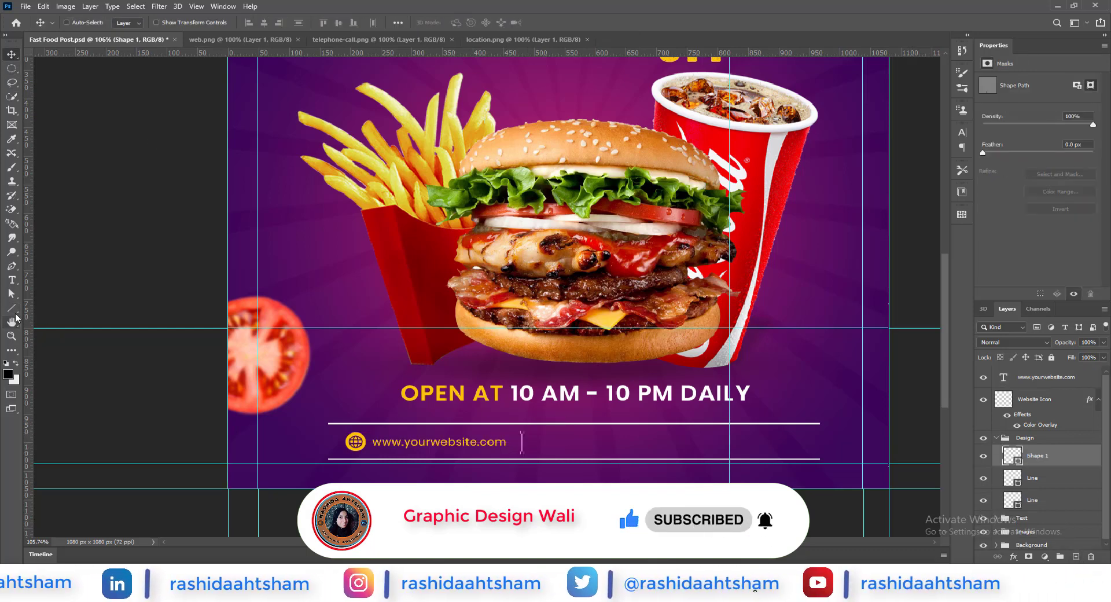
- Set the vertical divider line's stroke width to 1 px
click(12, 308)
click(170, 22)
click(172, 23)
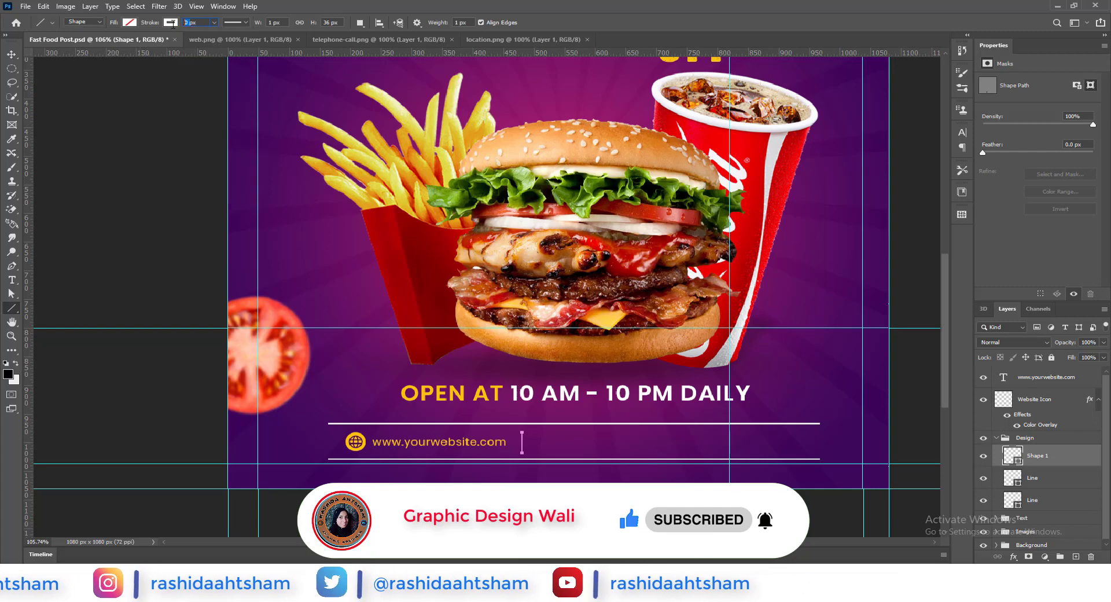
click(235, 21)
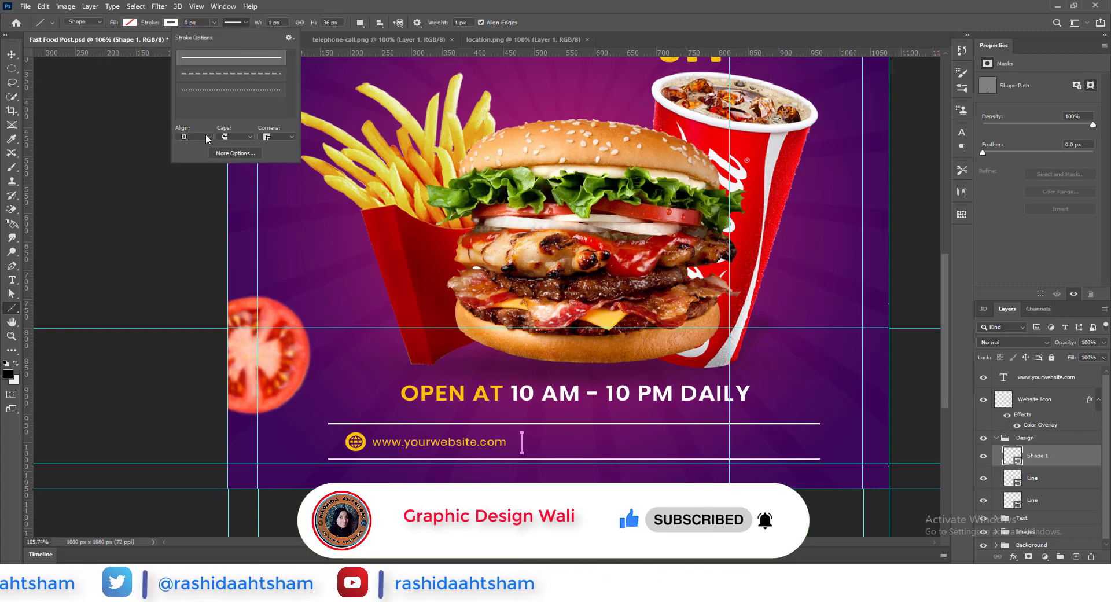
drag(189, 22, 172, 25)
text(1)
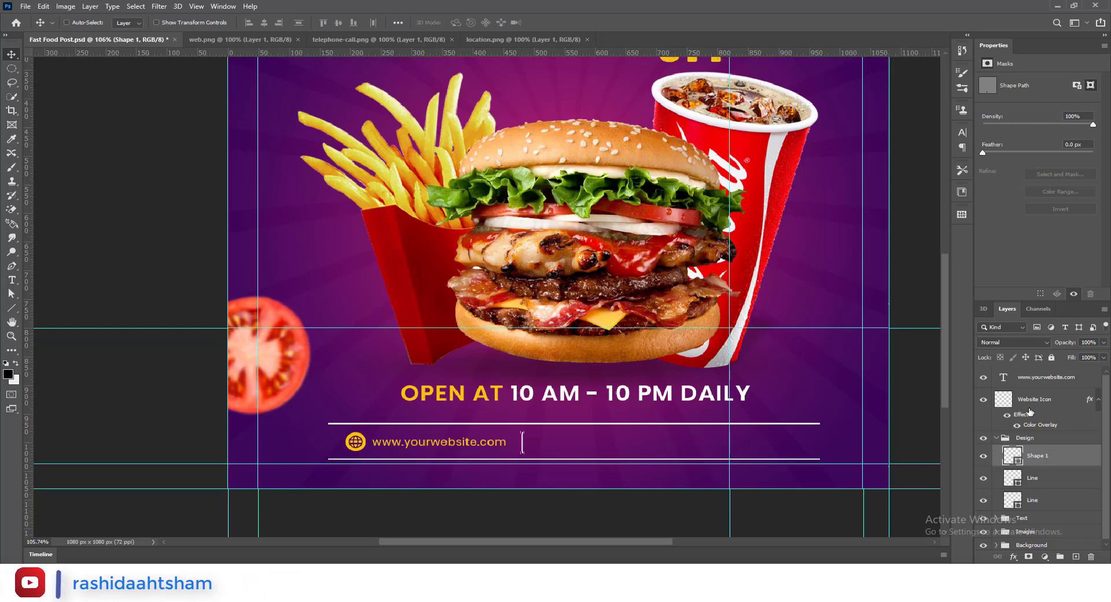
- Rename the website text layer as Website and the vertical divider's layer as LIne
double_click(1038, 377)
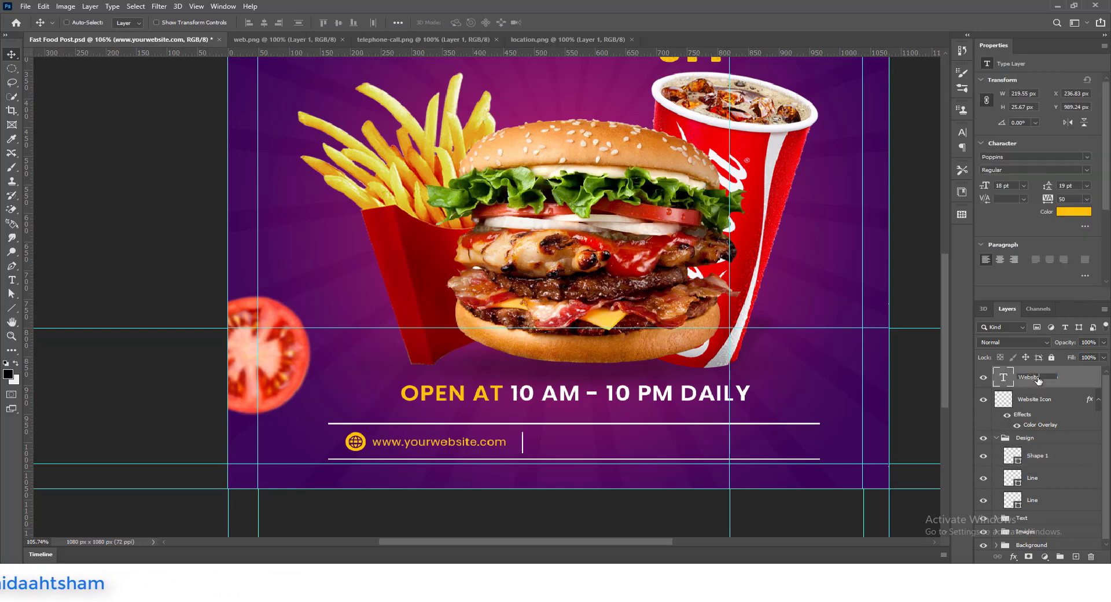
double_click(1033, 456)
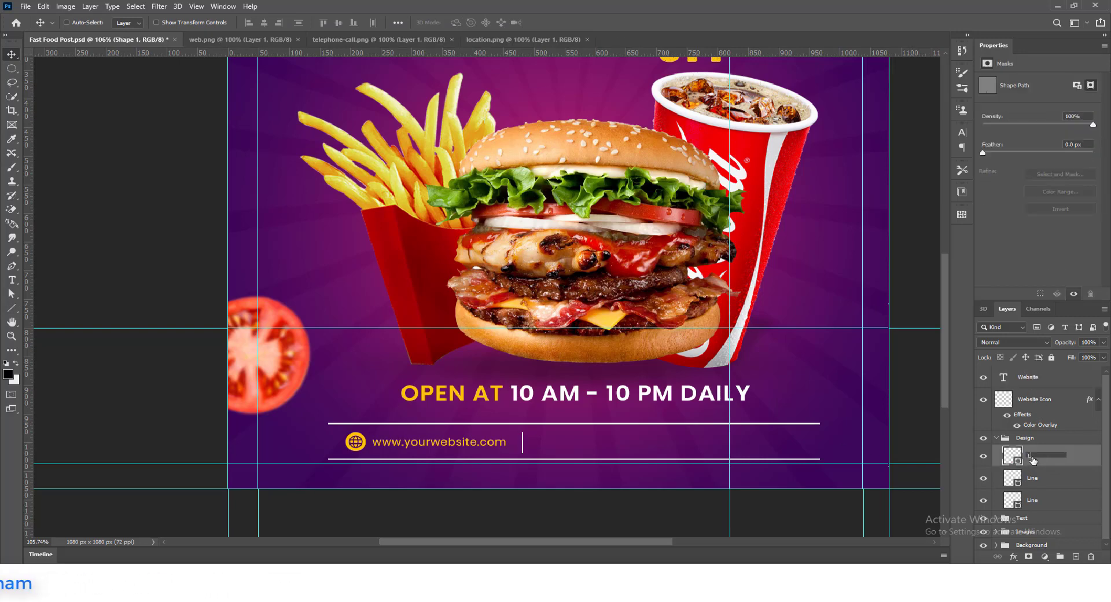
- Copy the phone icon from telephone-call.png into Fast Food Post.psd, scale it to about 61%, and move its layer above Website
click(418, 41)
drag(417, 246, 553, 488)
key(ctrl+t)
drag(553, 350, 553, 456)
key(Return)
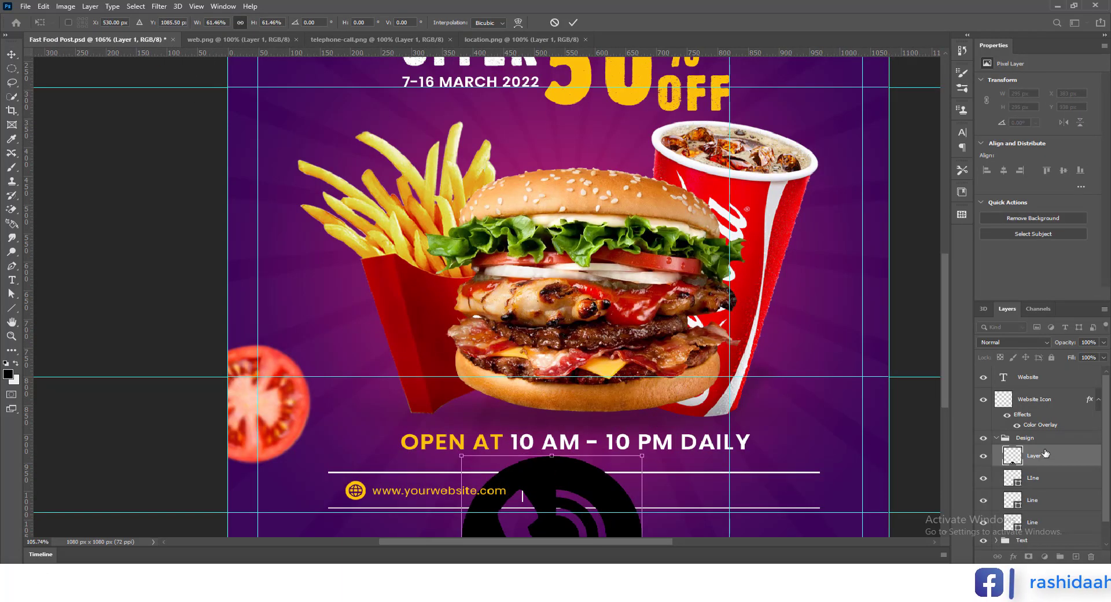
drag(1046, 456, 1033, 368)
- Scale the phone icon down to about 33 px and place it just after the vertical divider, level with the globe icon
key(ctrl+t)
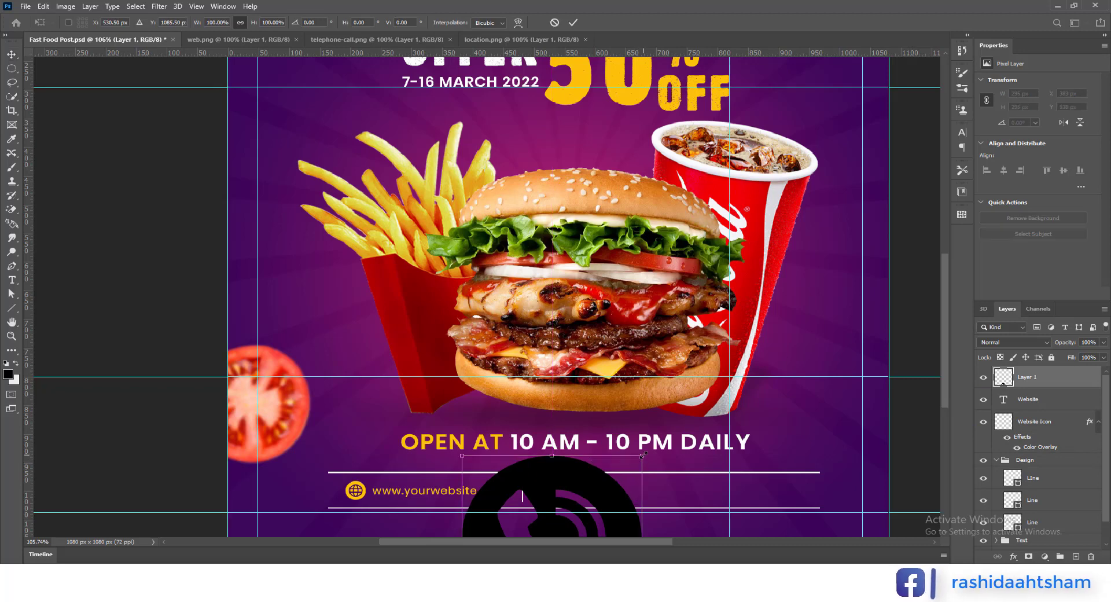
drag(599, 497, 618, 346)
drag(577, 305, 551, 489)
click(573, 23)
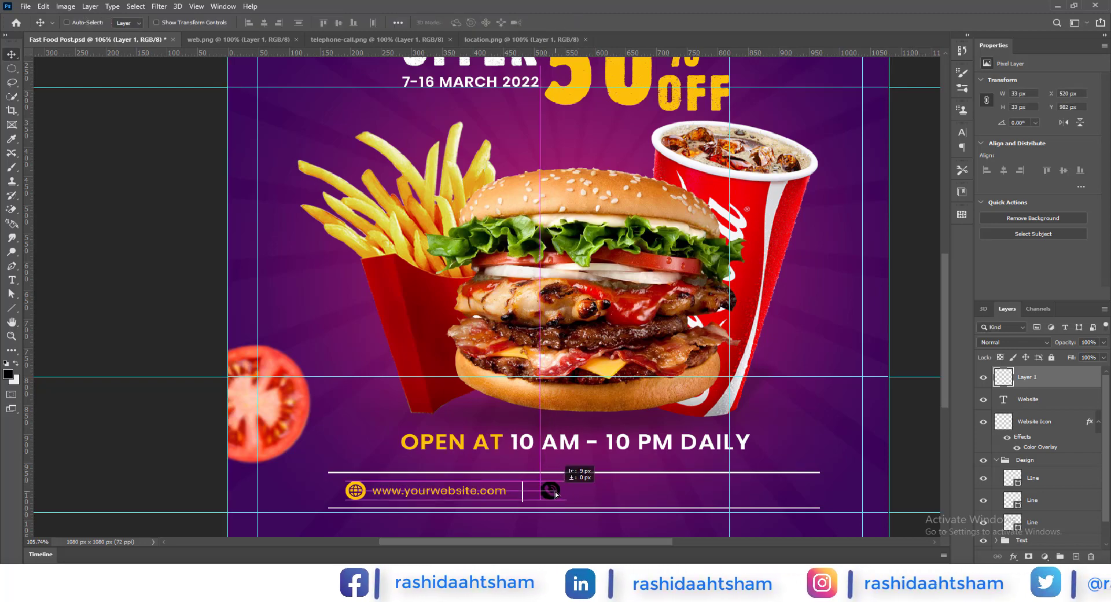
- Apply the yellow Color Overlay to the phone icon and rename its layer Phone Icon
double_click(1074, 382)
click(644, 268)
click(1016, 155)
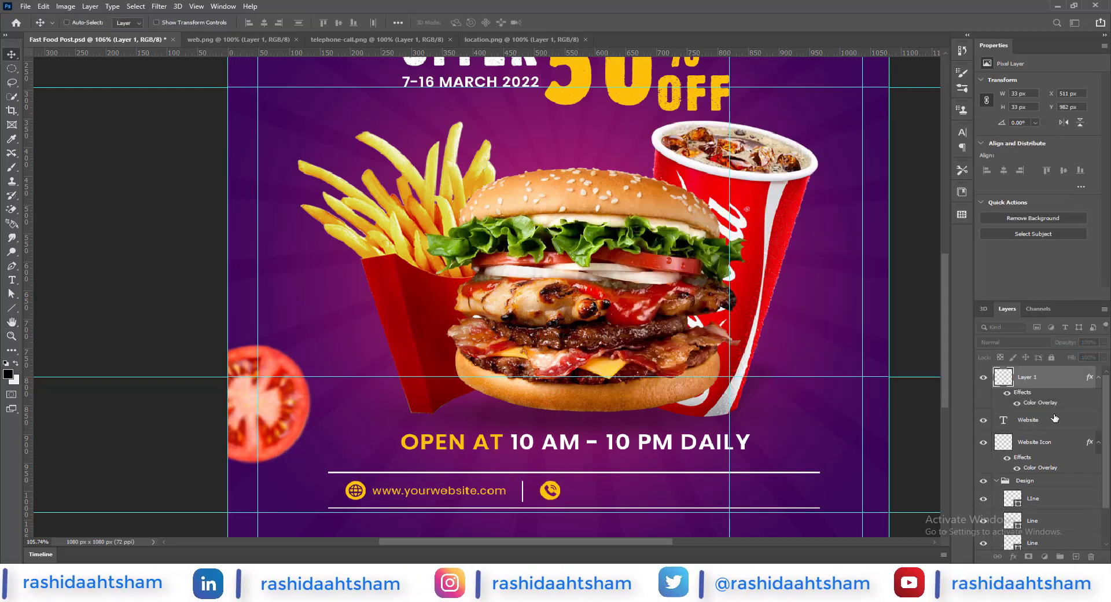
double_click(1027, 376)
text(Phone Icon)
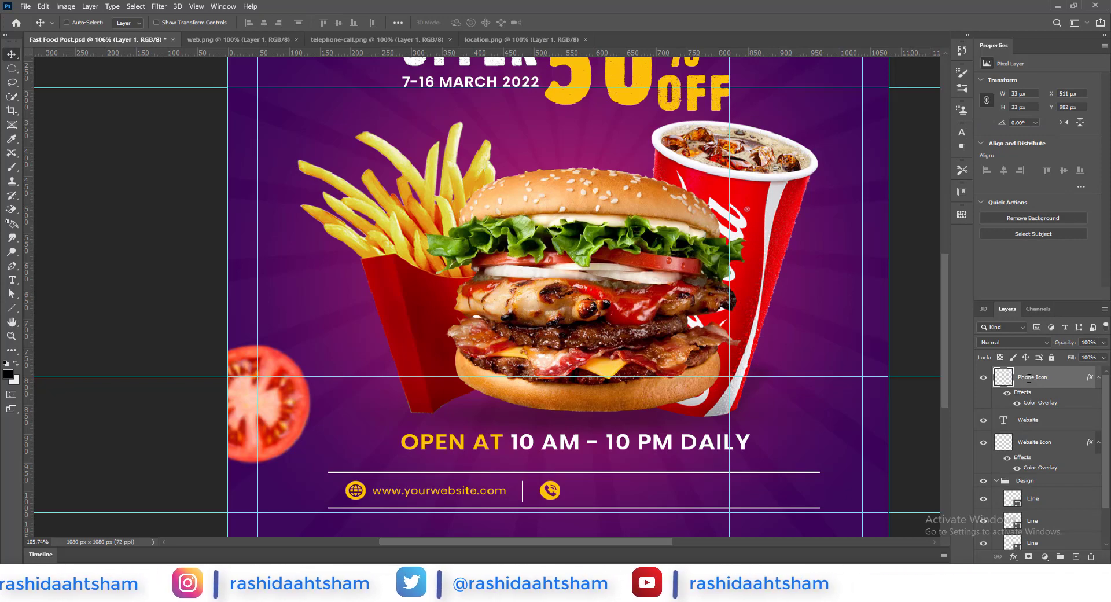
key(Return)
- Copy the location icon from location.png into Fast Food Post.psd, scale it to about 51 × 58 px, and place it near the contact bar's right end
click(494, 39)
drag(475, 199, 643, 215)
key(ctrl+t)
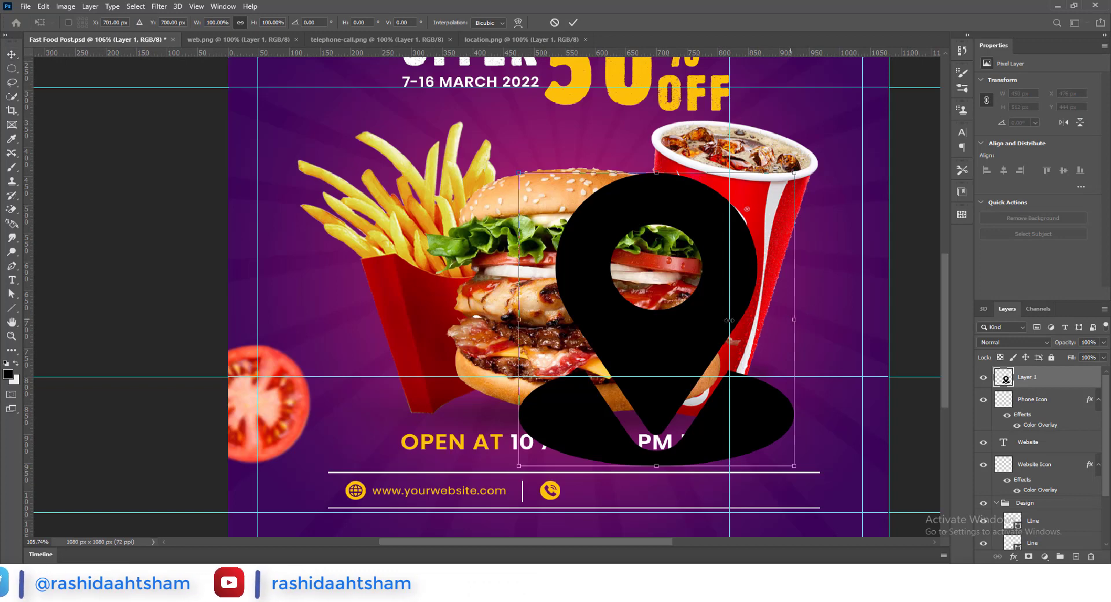
drag(729, 319, 737, 476)
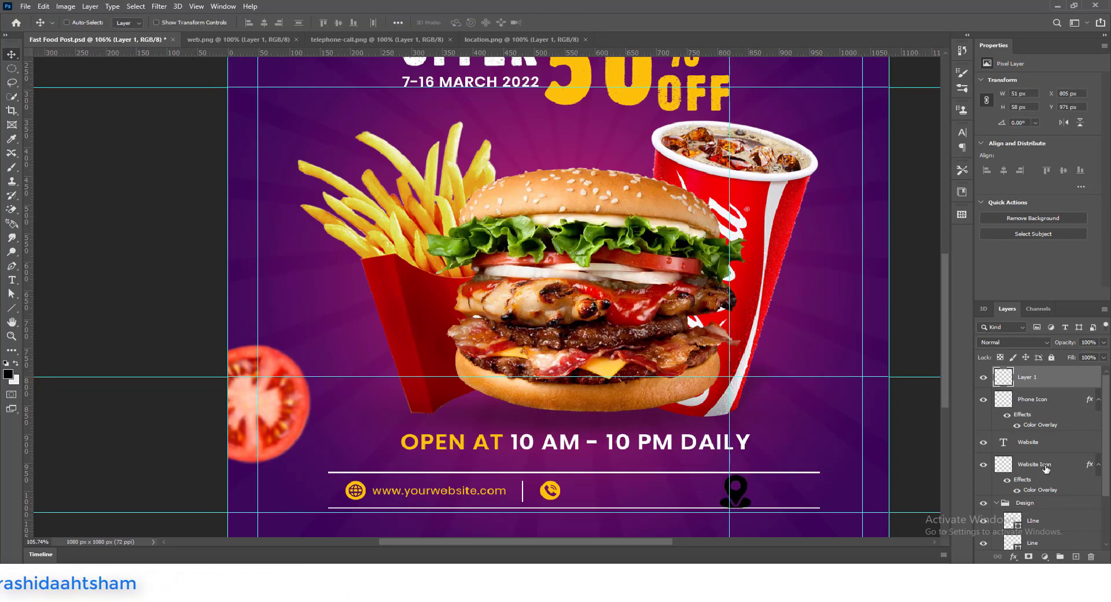
- Duplicate the website text beside the phone icon and replace its content with the contact phone number
drag(474, 492, 651, 495)
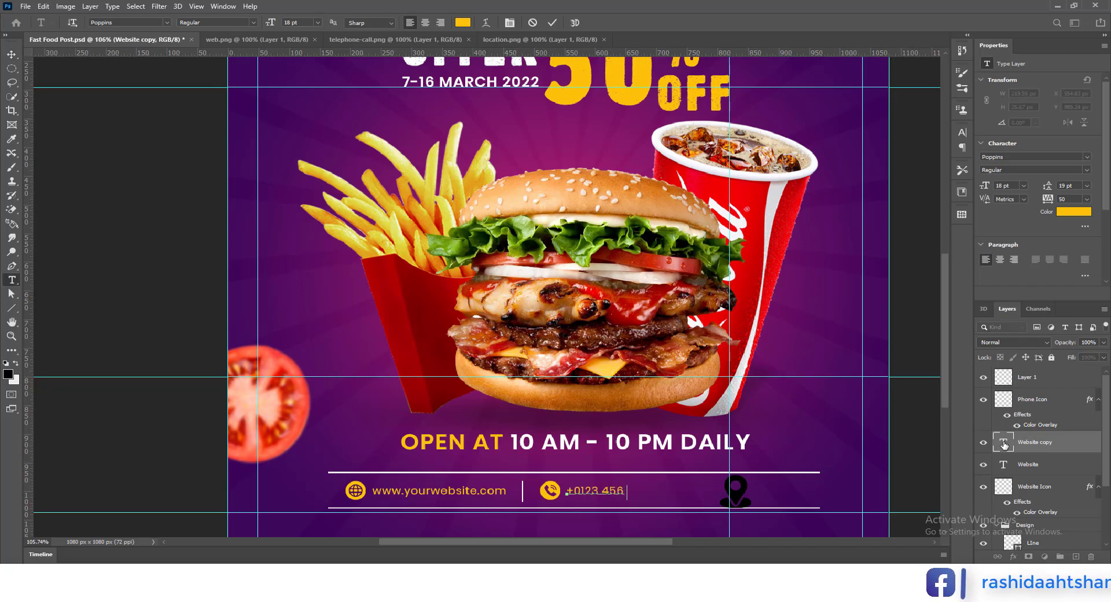
click(555, 22)
key(v)
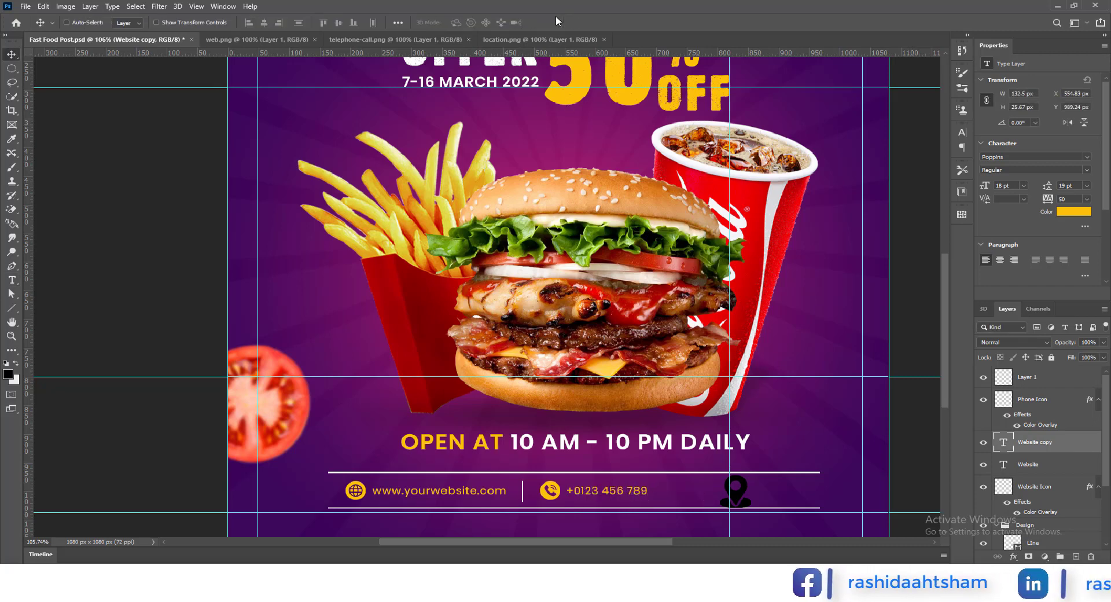
- Rename the contact number's text layer as Phone Number and the location pin's layer as Location Icon
double_click(1029, 442)
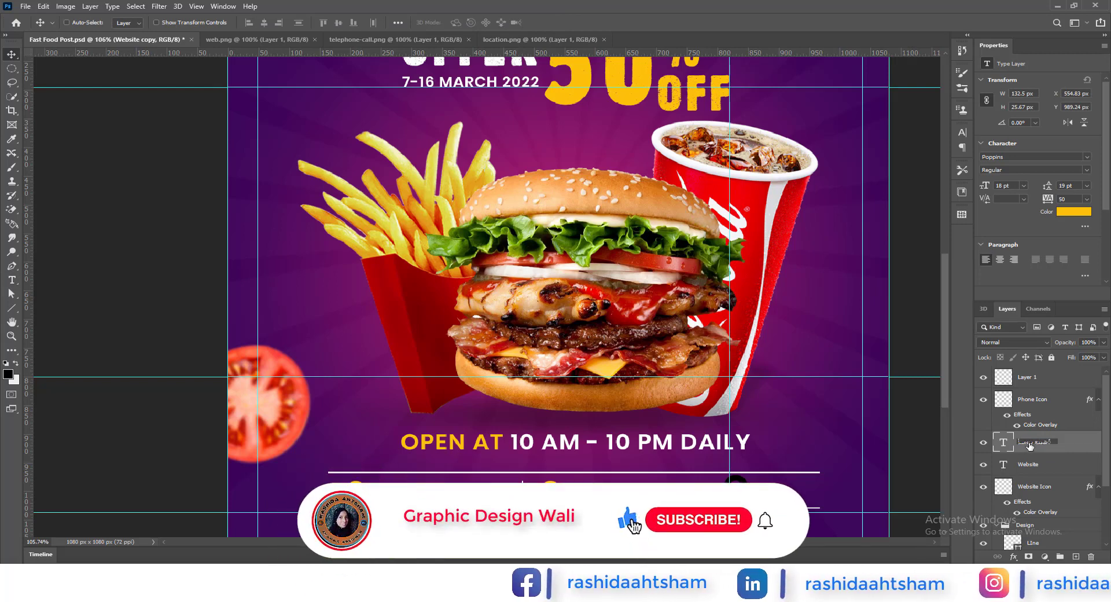
text(P)
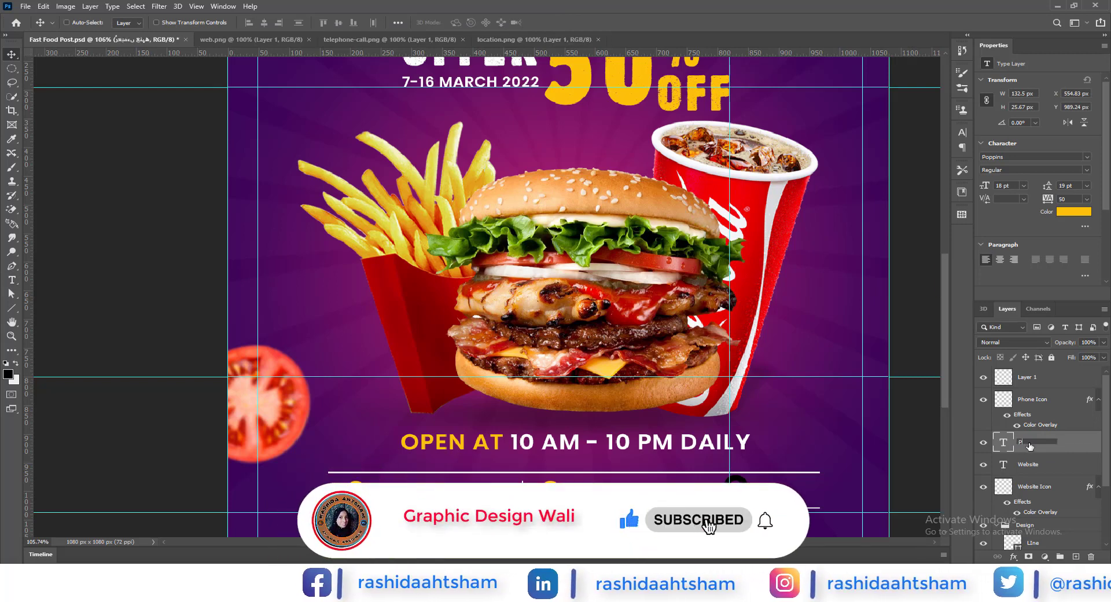
text(hone Number)
double_click(1029, 376)
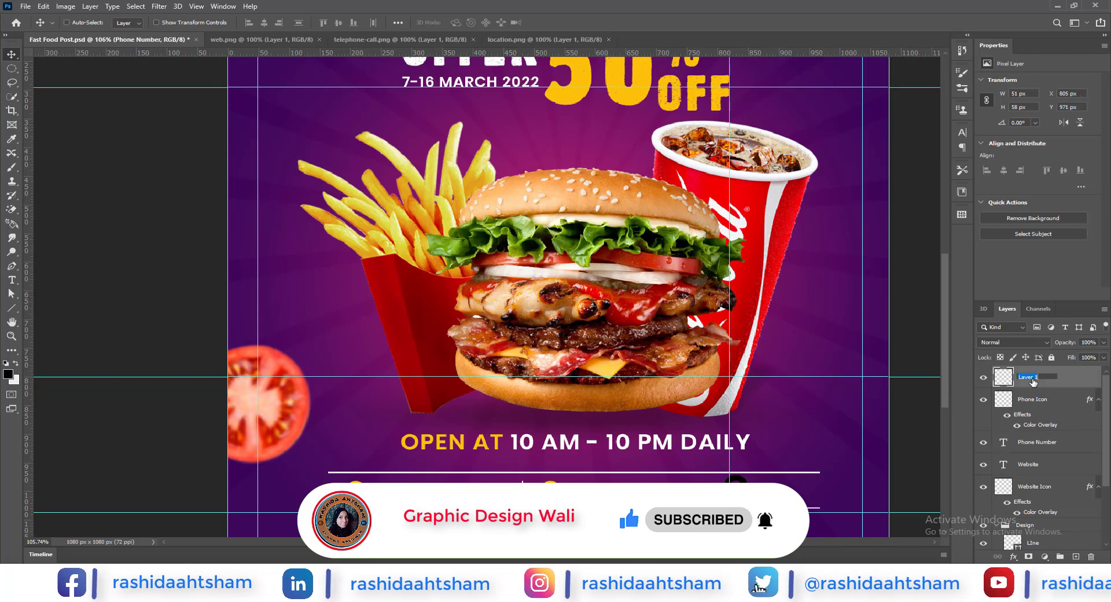
text(Location Icon)
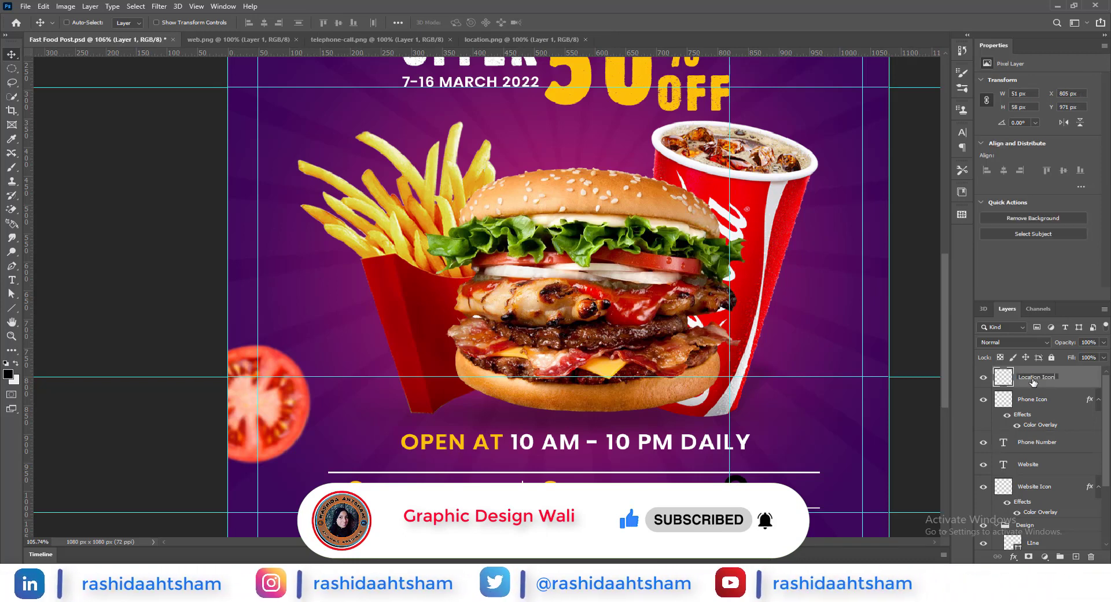
key(Return)
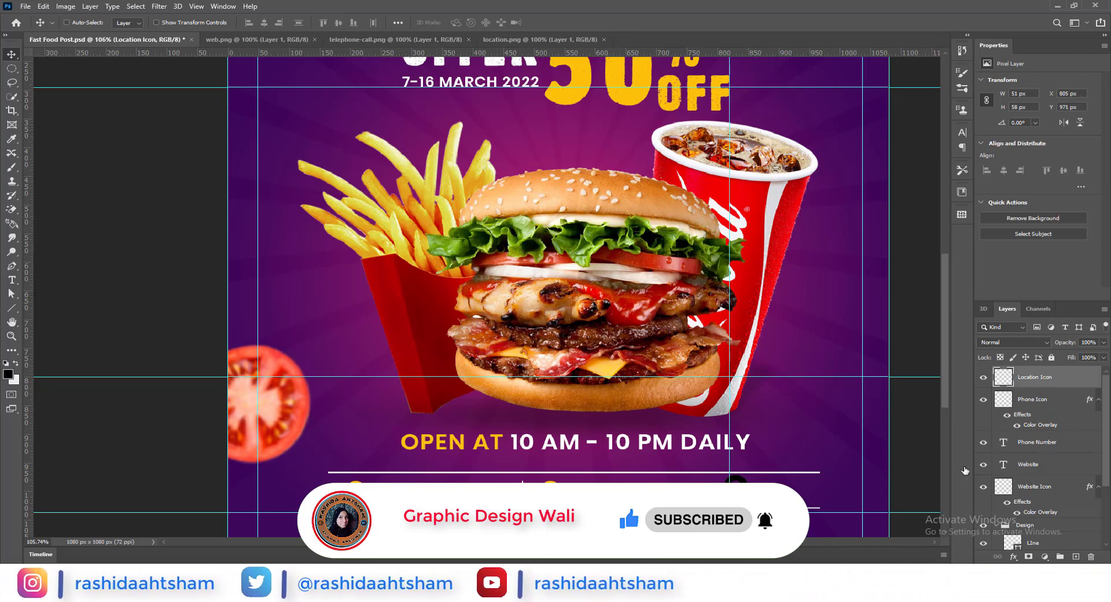
- Duplicate the contact bar's vertical divider and place the copy about 233 px to the right, just after the phone number
click(1034, 466)
scroll(1031, 510, down, 3)
click(983, 455)
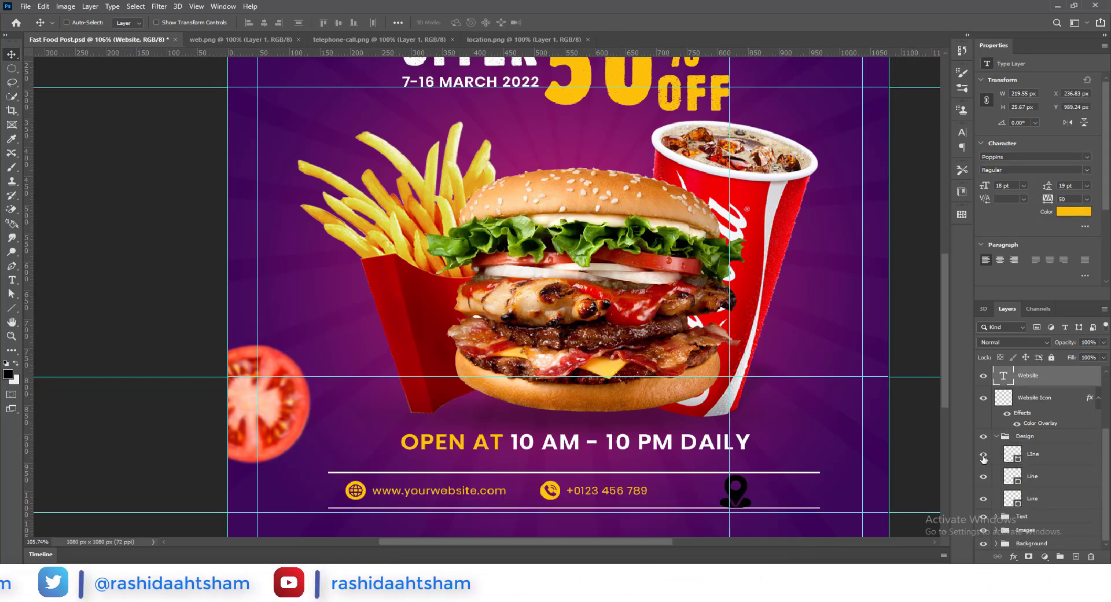
ctrl+click(524, 491)
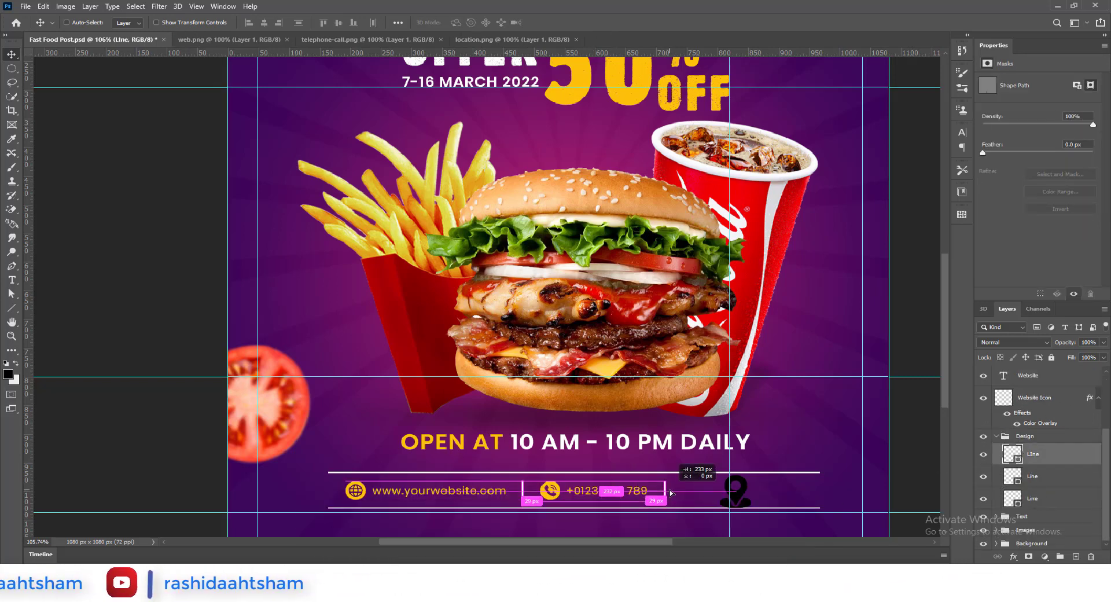
scroll(1055, 389, up, 3)
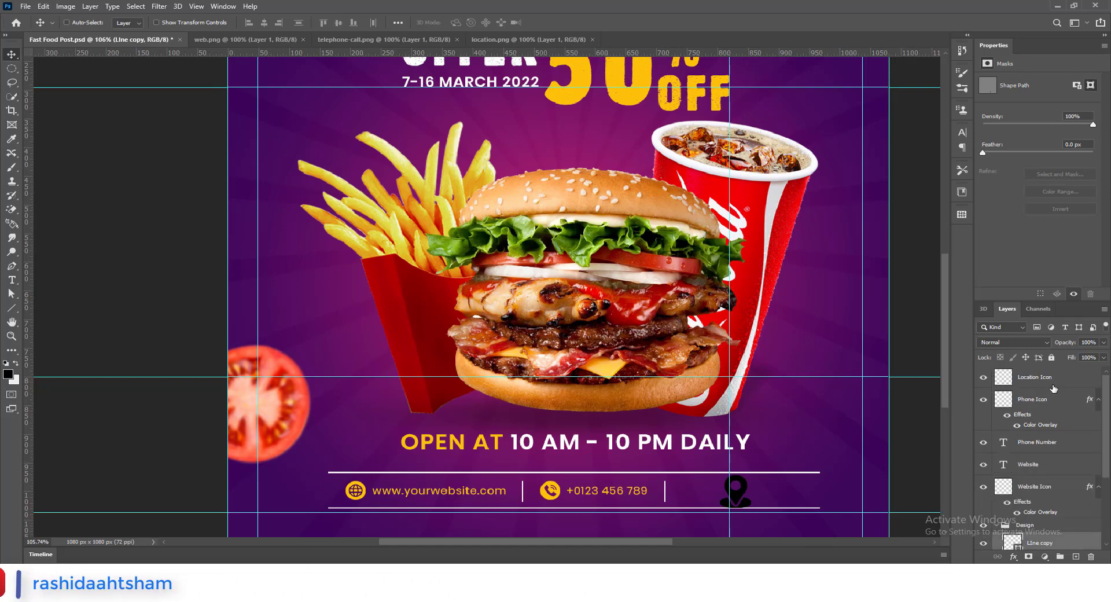
- Scale the location icon to about 29 × 33 px, place it after the second divider, and apply the yellow Color Overlay
click(1039, 379)
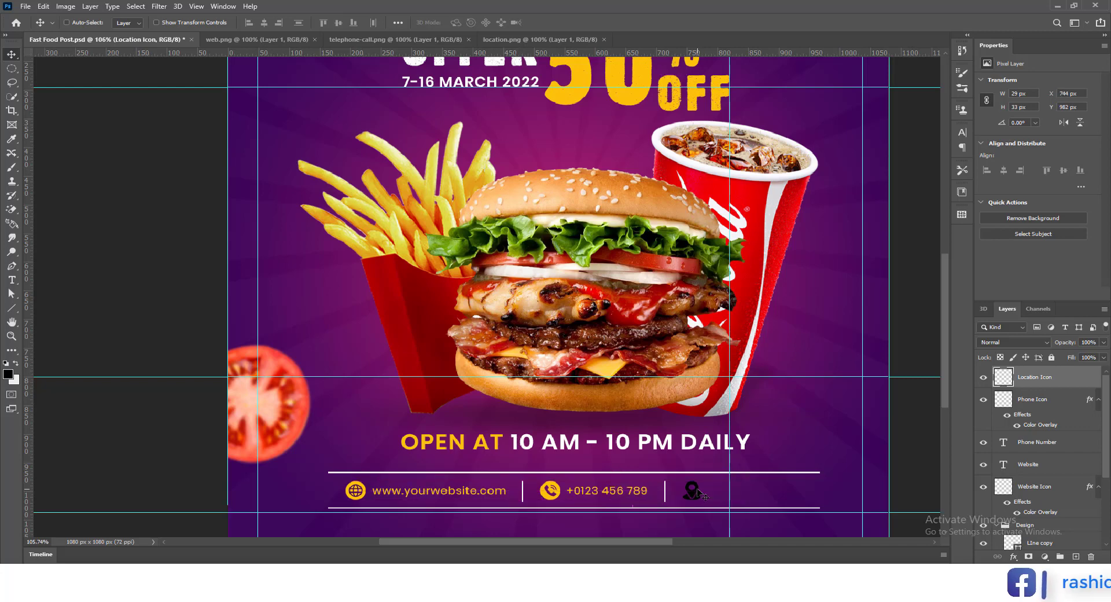
double_click(1080, 381)
click(660, 268)
click(1017, 156)
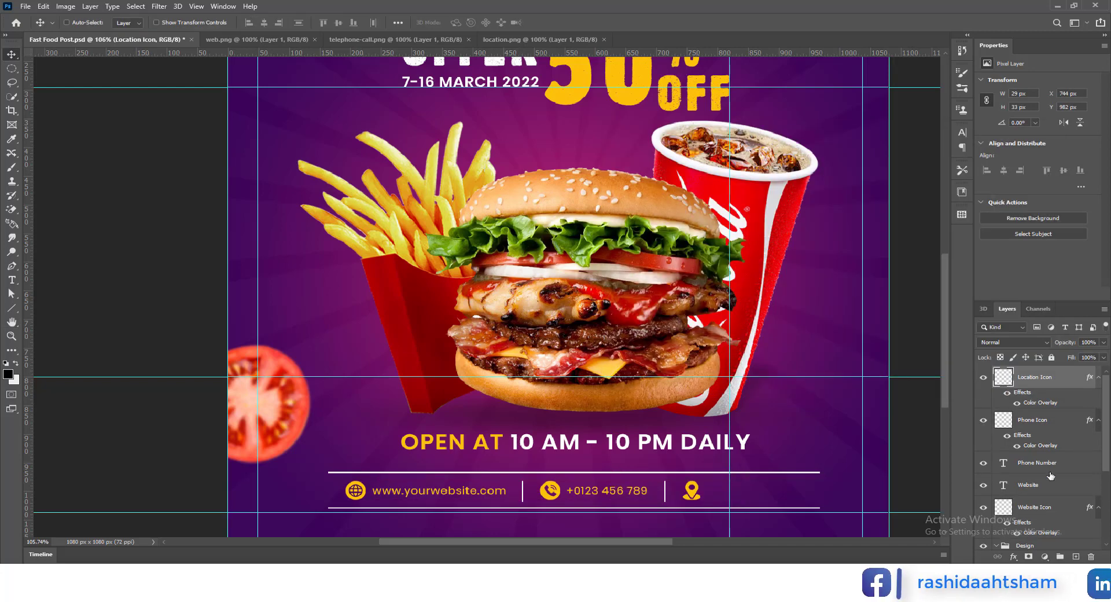
- Duplicate the website text beside the location icon, move its layer to the top of the stack, and change it to "Your Address Here"
click(1028, 485)
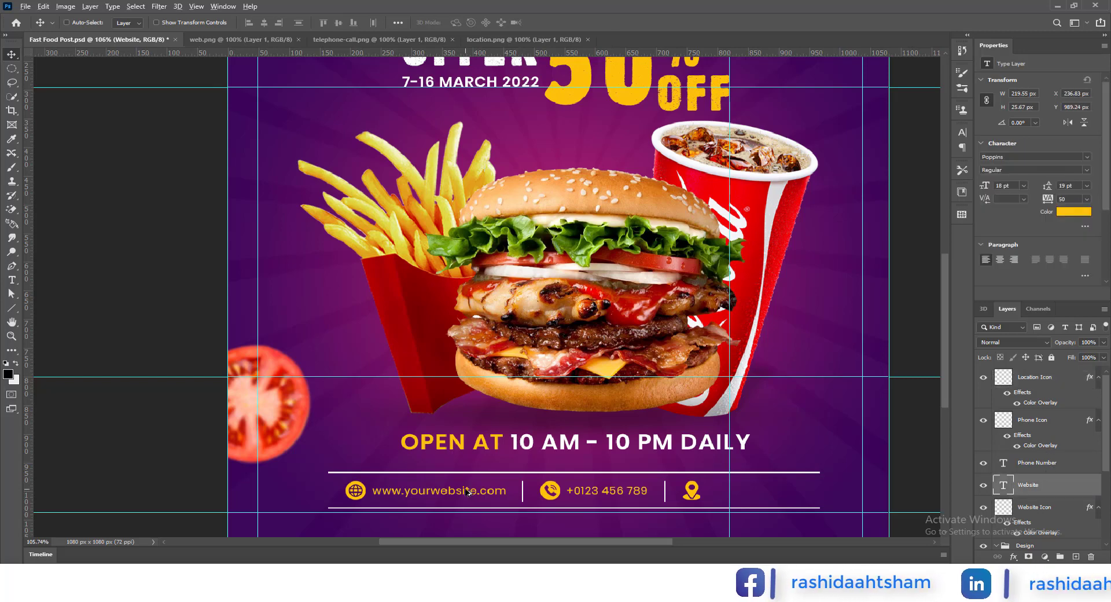
drag(465, 491, 801, 491)
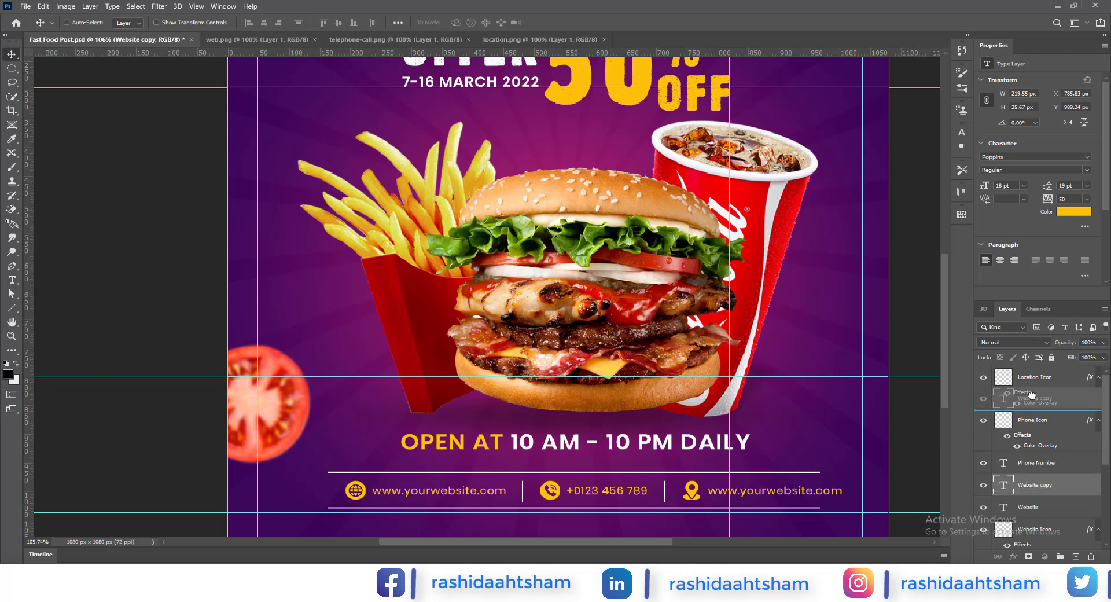
drag(1004, 485, 1004, 375)
double_click(1004, 379)
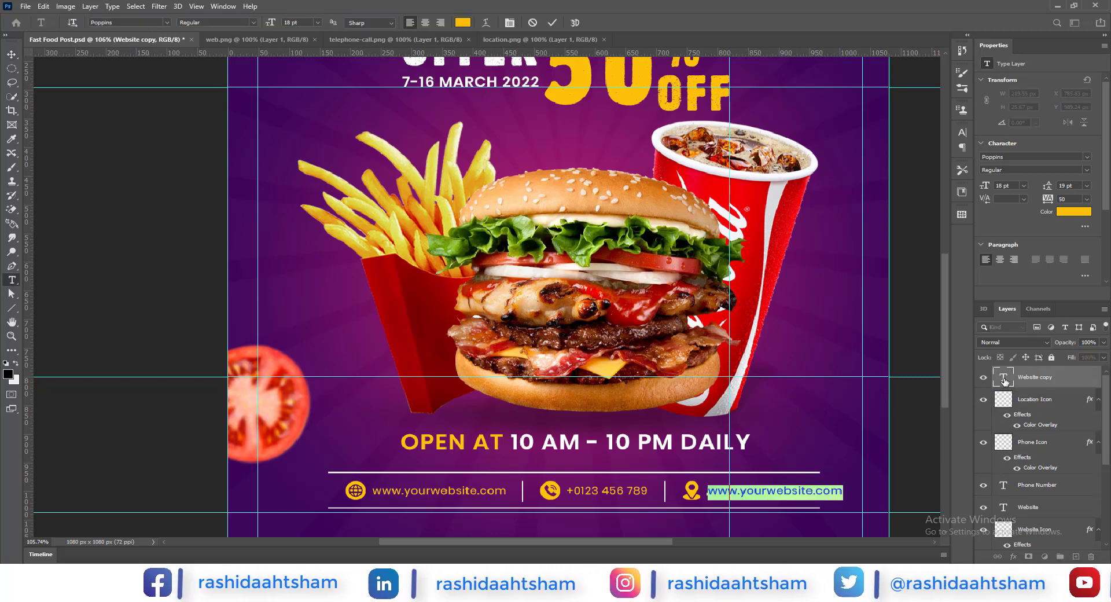
text(Your Address H)
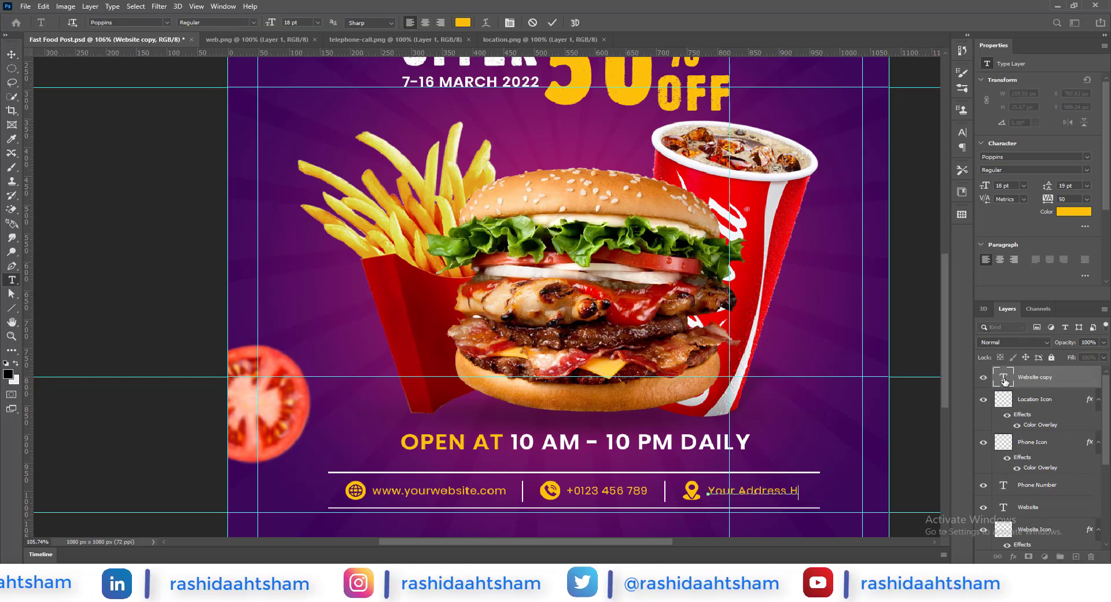
text(ere)
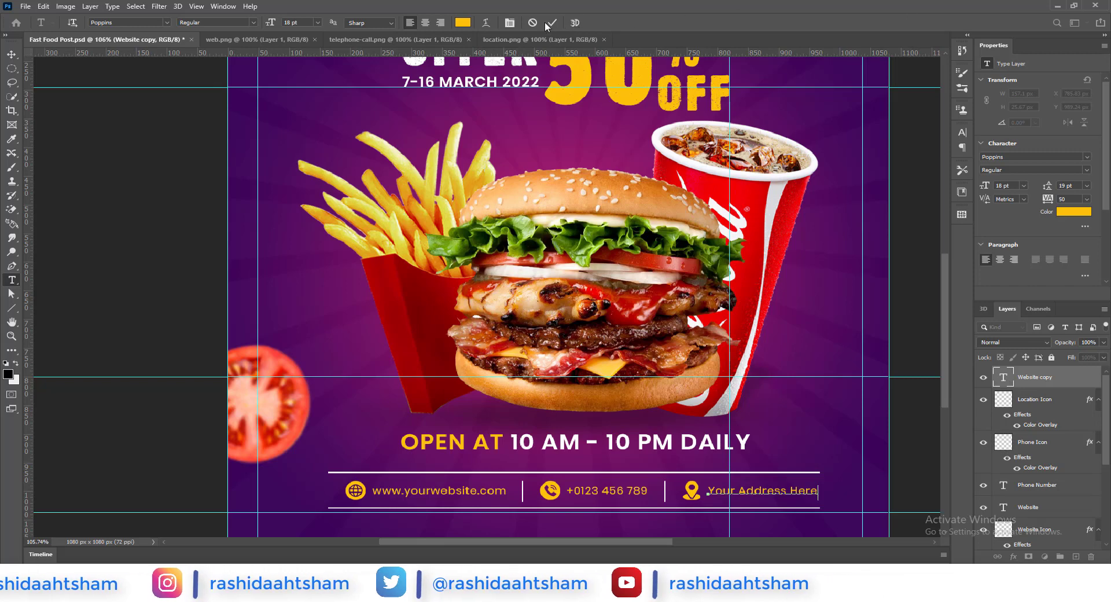
key(ctrl+Return)
key(v)
- Rename the address text layer as Location and group it with the location icon in a group named LOcation
double_click(1033, 377)
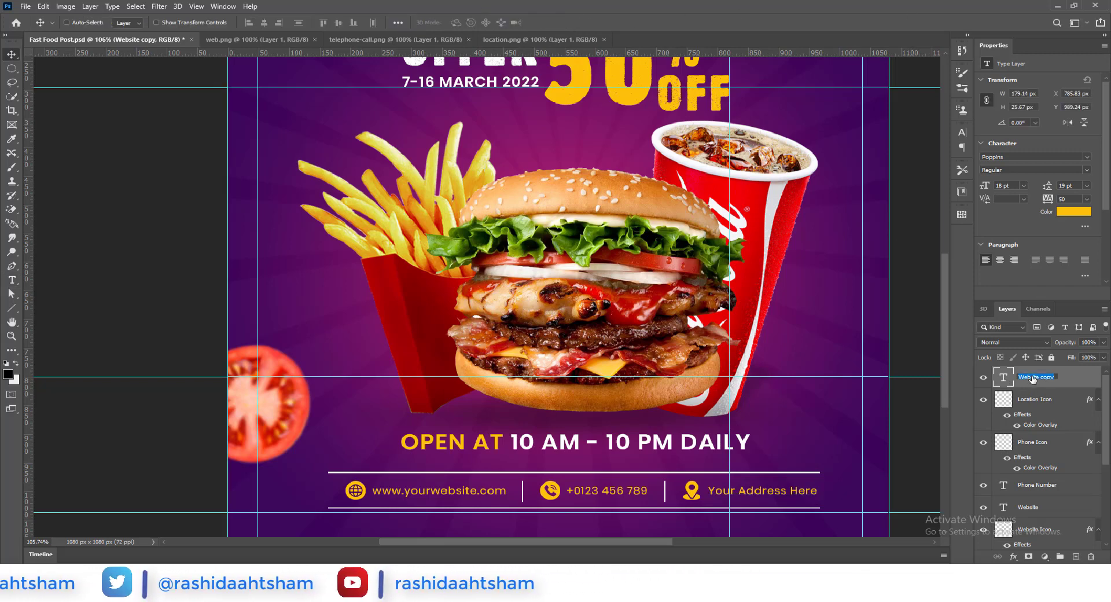
text(A)
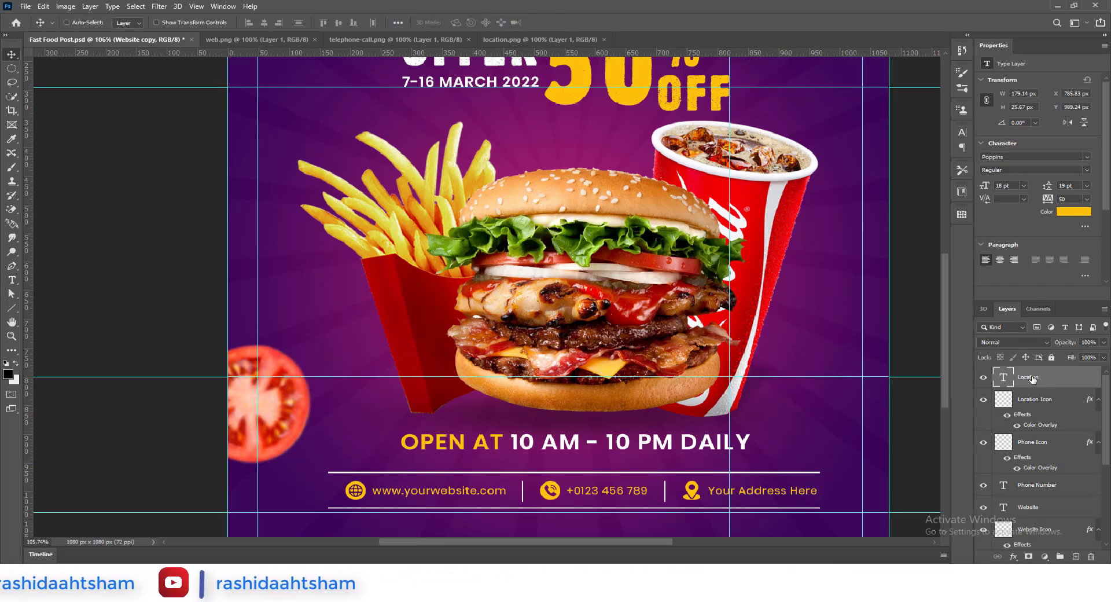
shift+click(1034, 405)
key(ctrl+g)
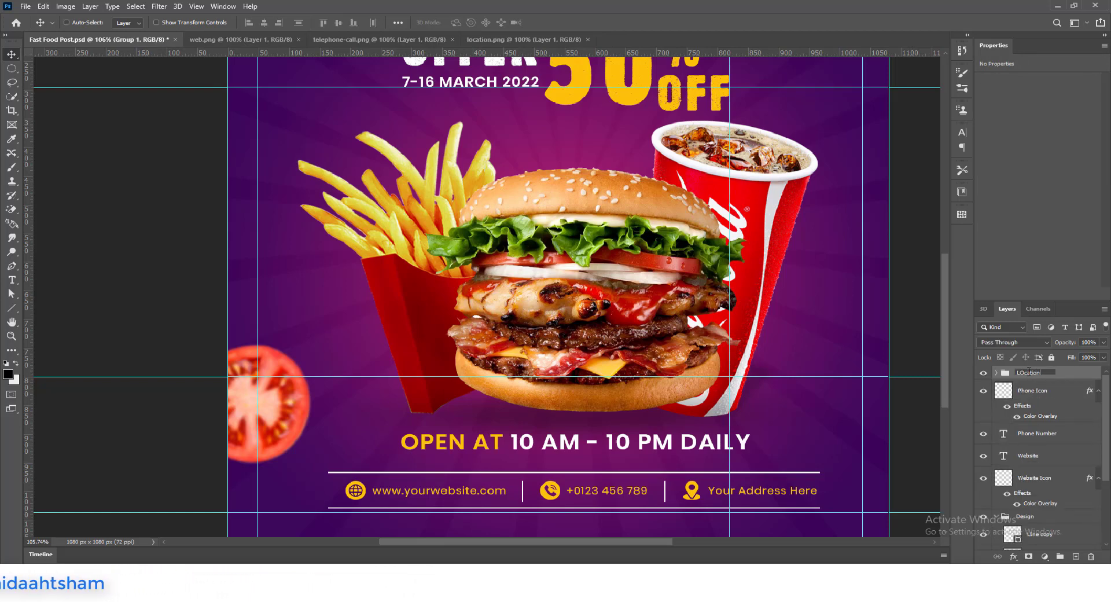
- Group the phone icon and number layers as Phone Number, and the website icon and text layers as Website
shift+click(1033, 445)
key(ctrl+g)
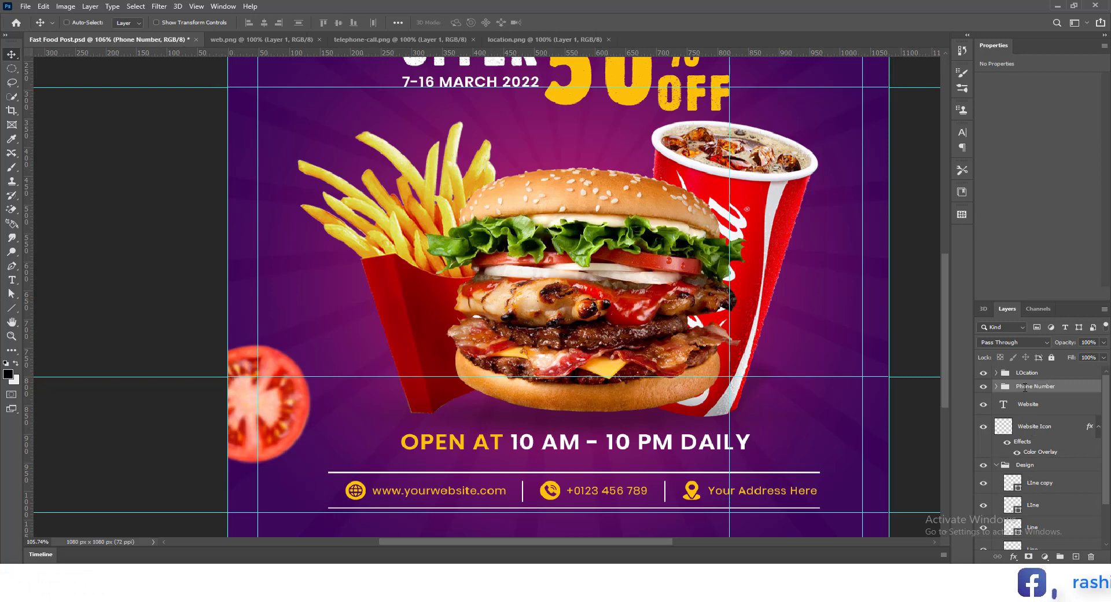
key(ctrl+g)
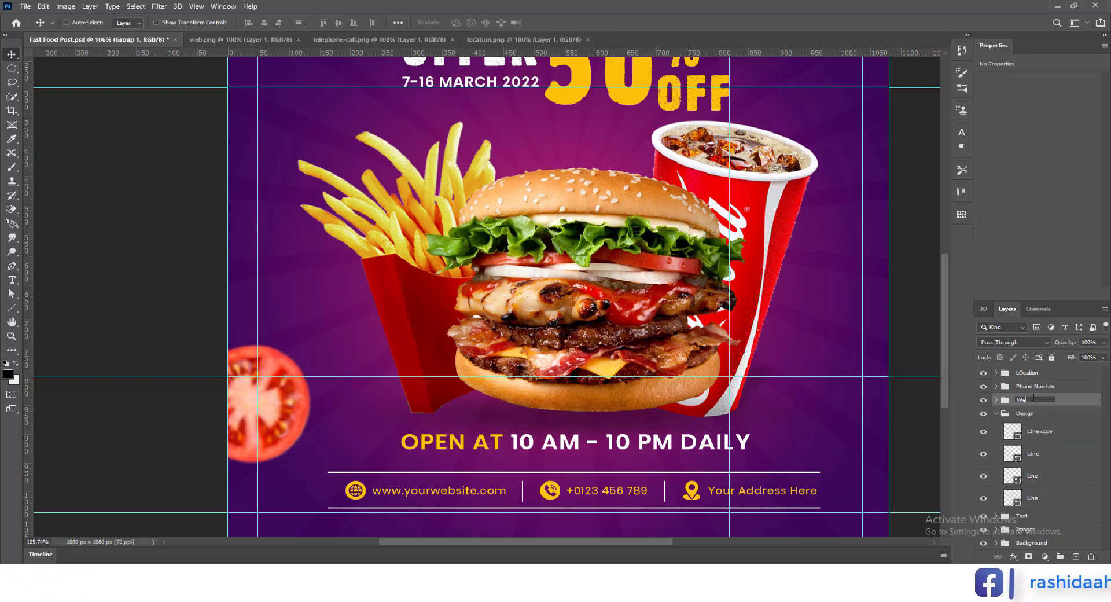
- Shift the LOcation, Phone Number and Website groups together slightly left within the contact bar
shift+click(1033, 386)
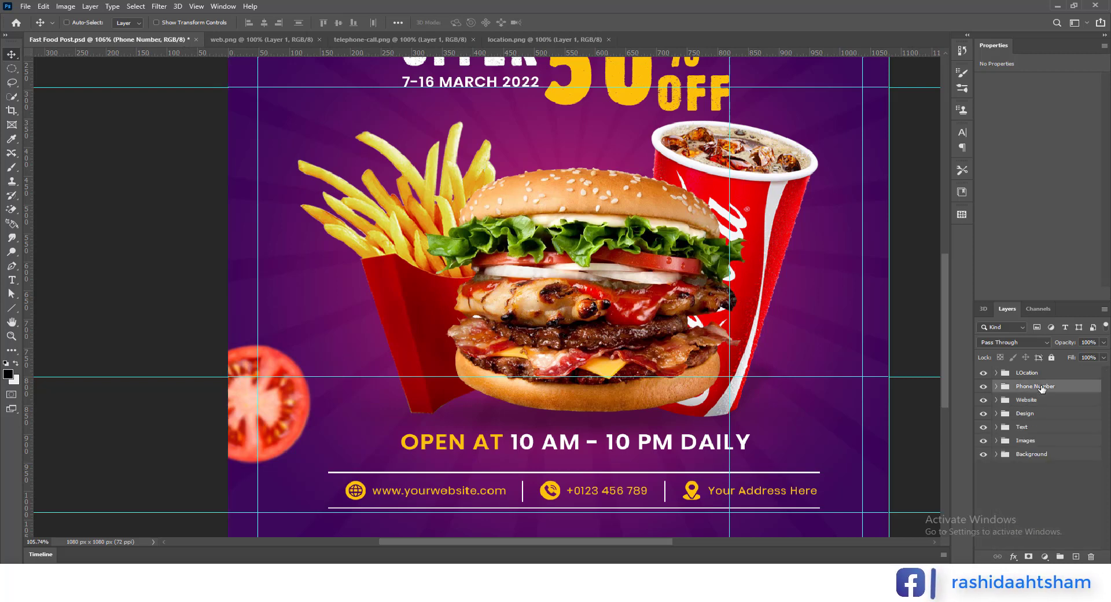
shift+click(1027, 372)
drag(633, 489, 629, 489)
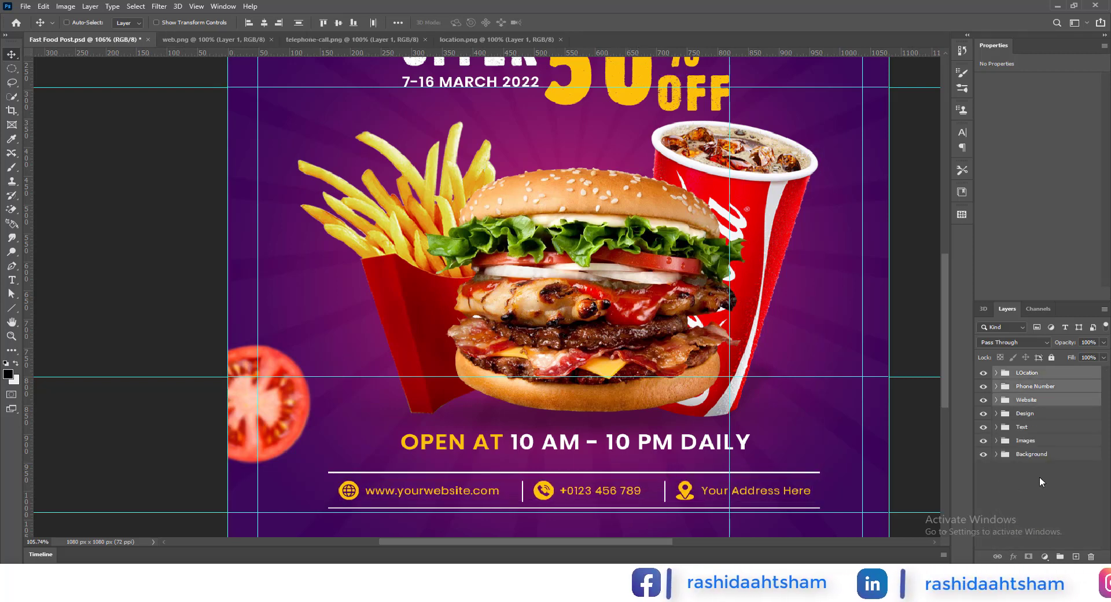
- Shift both vertical dividers in the Design group slightly left to match the moved contact details
click(996, 413)
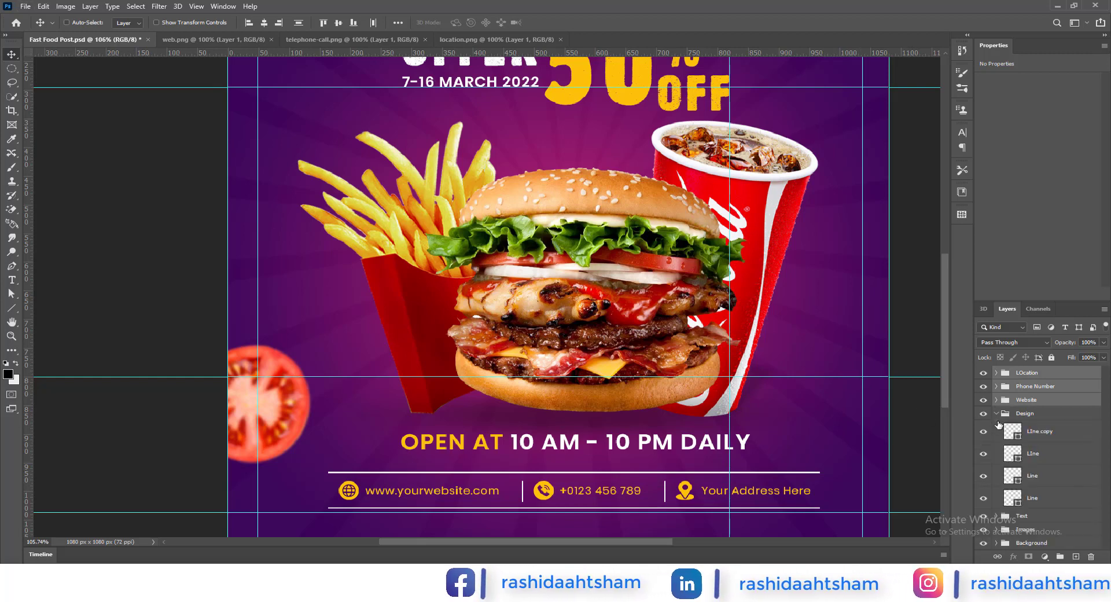
click(983, 431)
click(1036, 454)
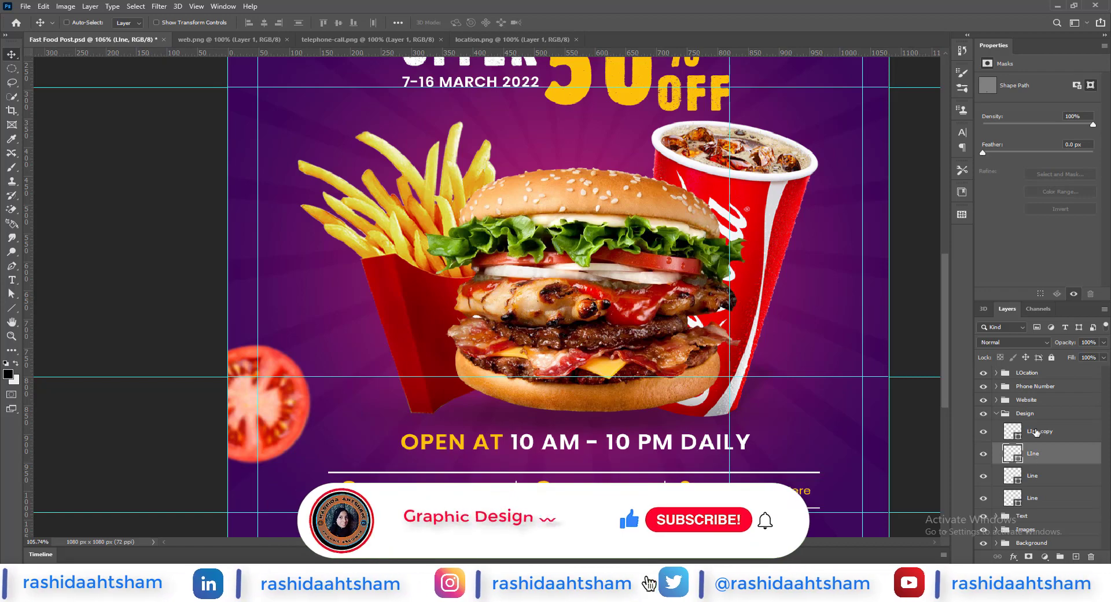
click(1036, 431)
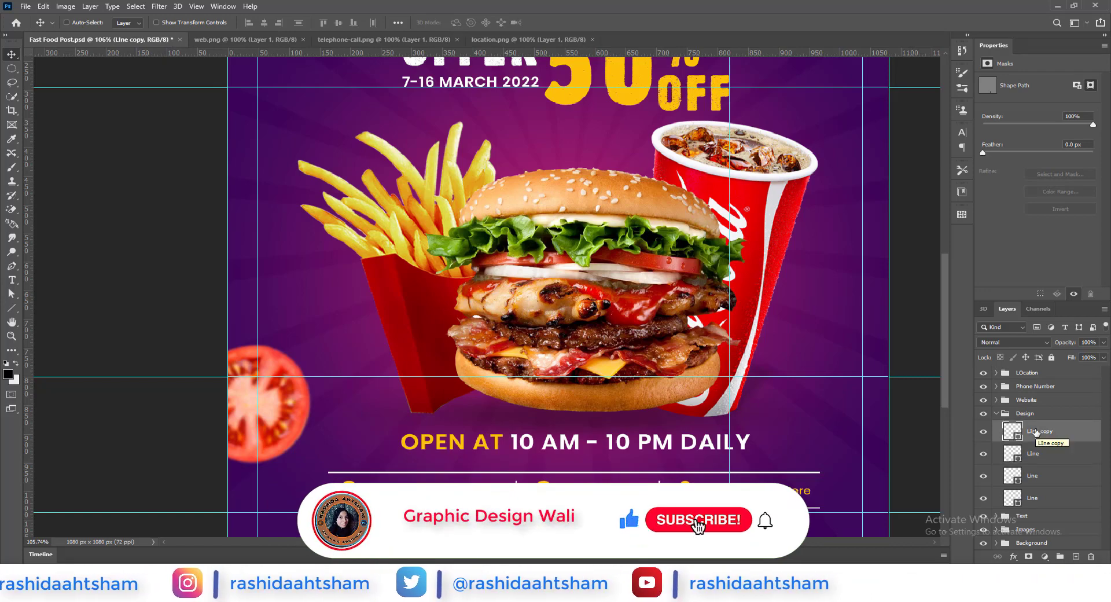
click(996, 413)
- Save the Fast Food Post.psd document
scroll(466, 218, down, 3)
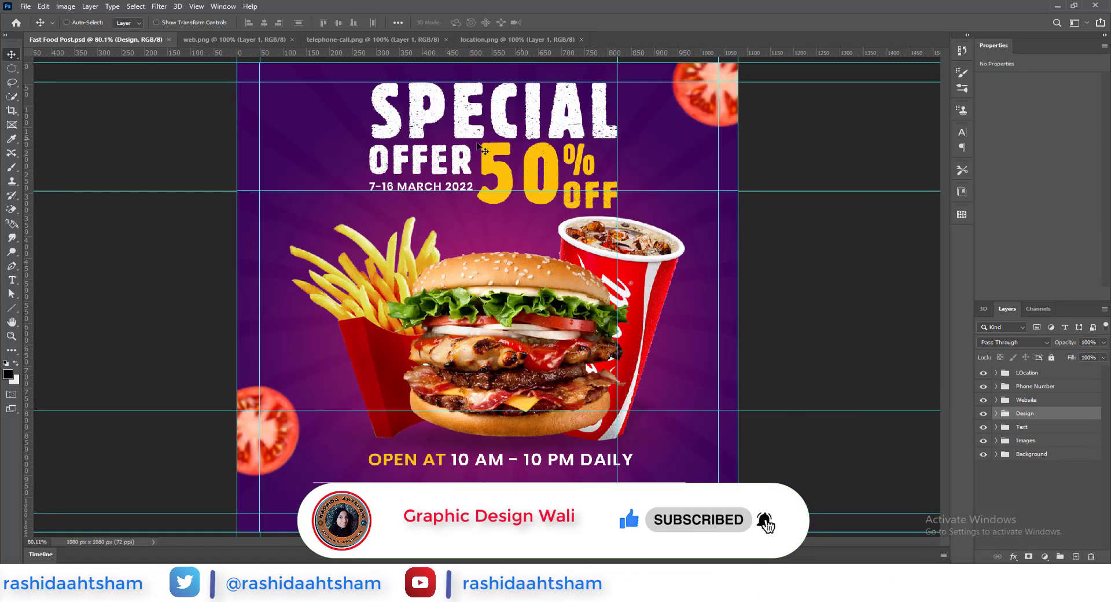
scroll(466, 218, down, 1)
key(ctrl+s)
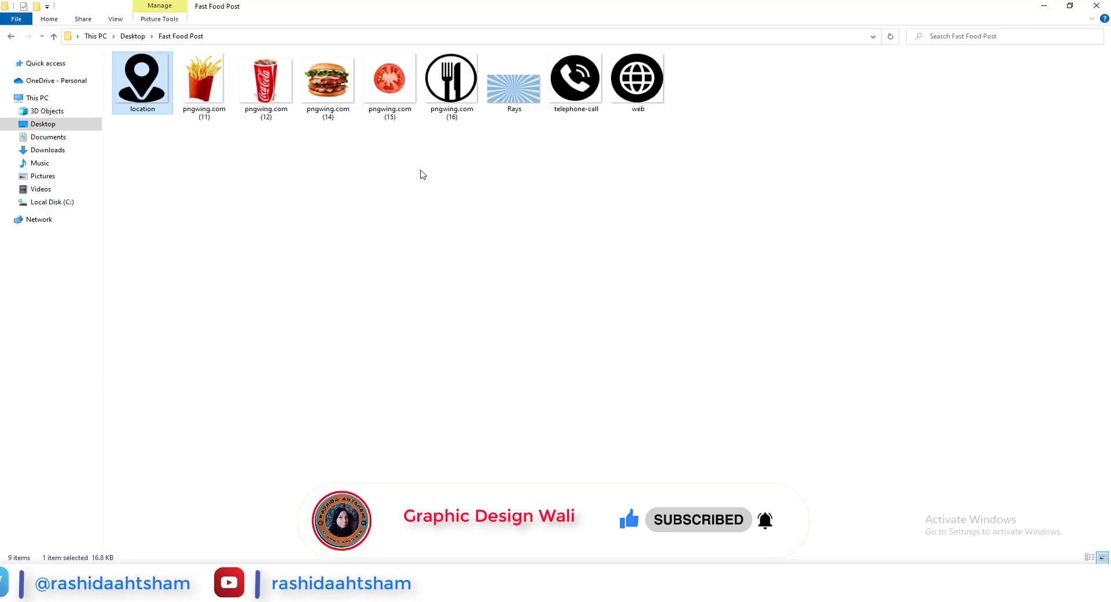
- From File Explorer's Fast Food Post folder, open pngwing.com (16) in Photoshop and copy its fork-and-knife icon into Fast Food Post.psd
right_click(452, 107)
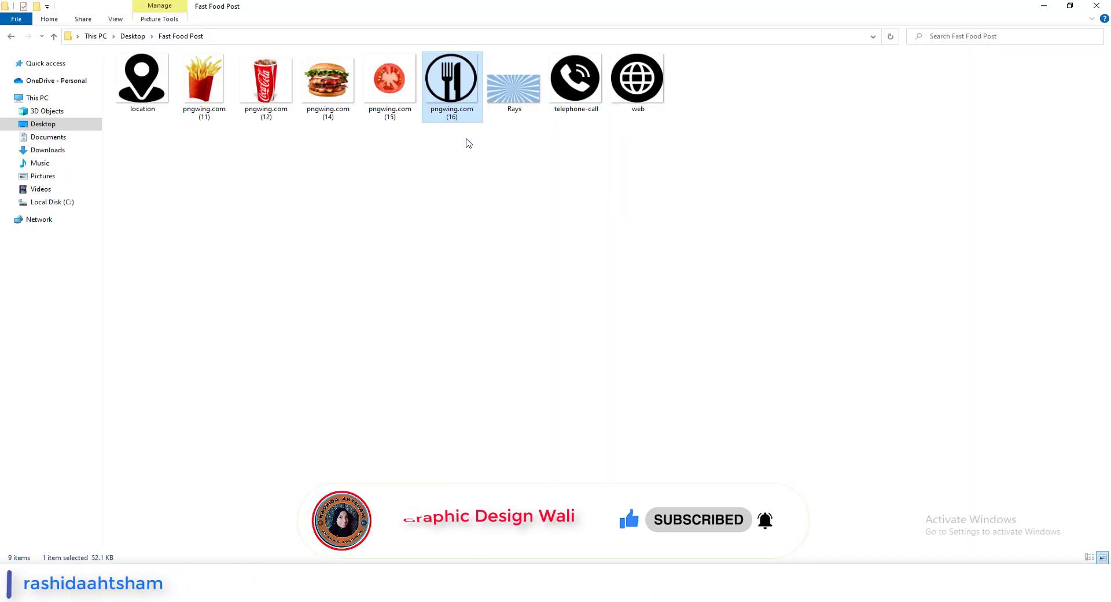
right_click(467, 115)
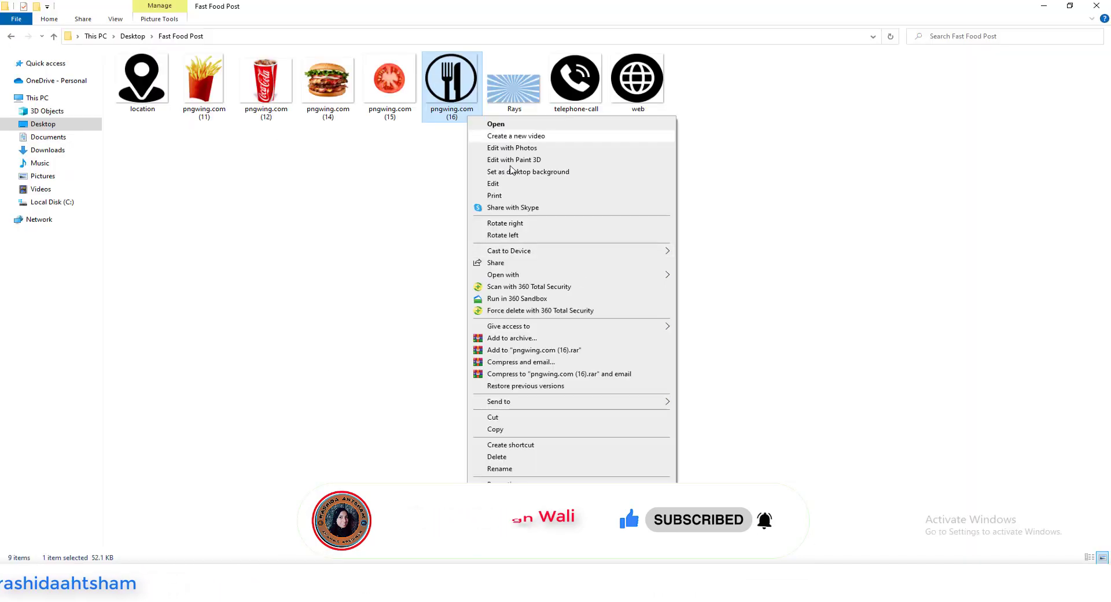
mouse_move(570, 275)
click(692, 288)
click(68, 41)
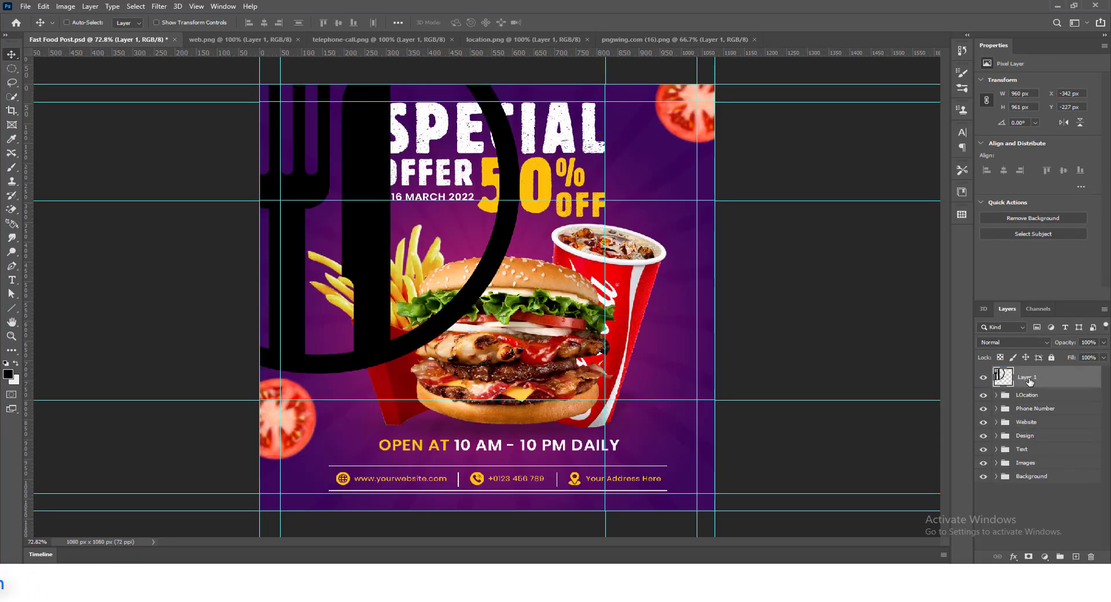
- Scale the fork-and-knife icon to about 62 × 64 px and place it in the post's upper-left corner against the left margin guide
drag(521, 183, 162, 203)
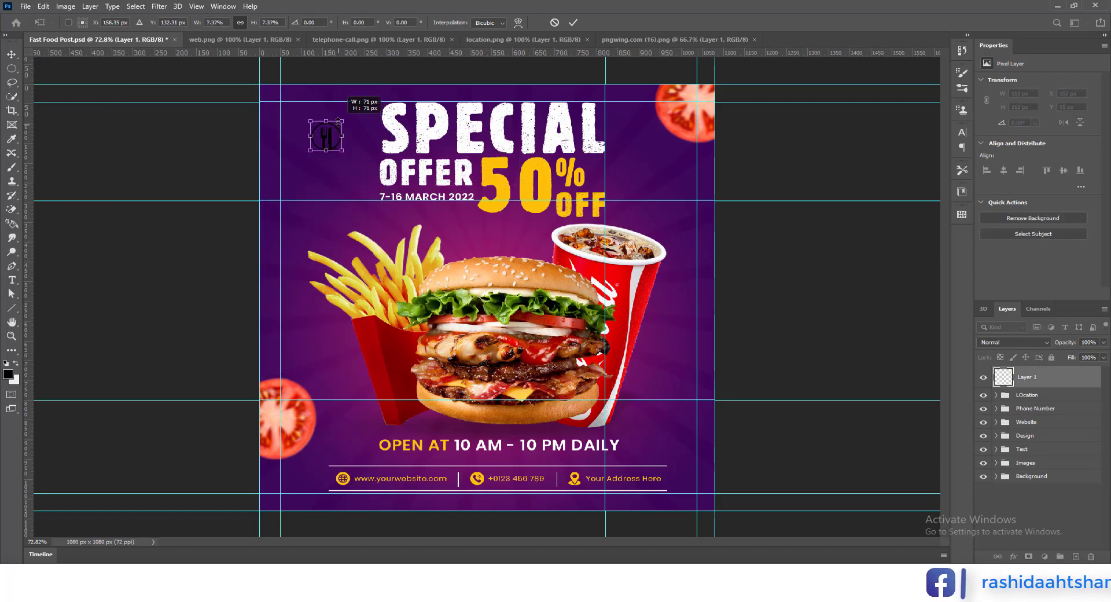
drag(317, 129, 298, 123)
scroll(304, 131, up, 6)
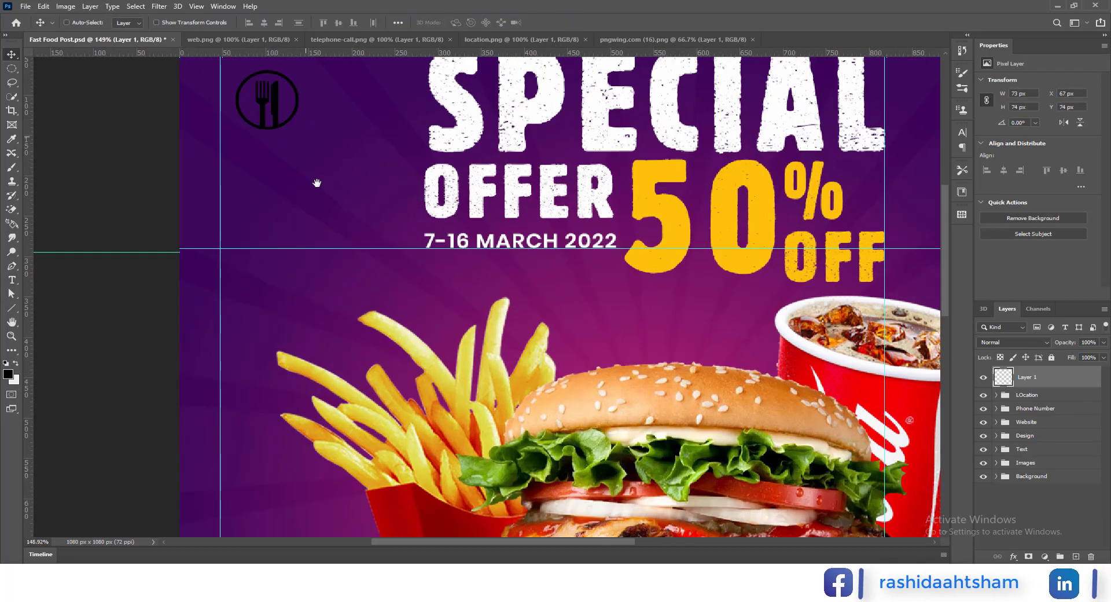
drag(318, 183, 345, 324)
key(ctrl+t)
drag(327, 241, 280, 236)
key(Return)
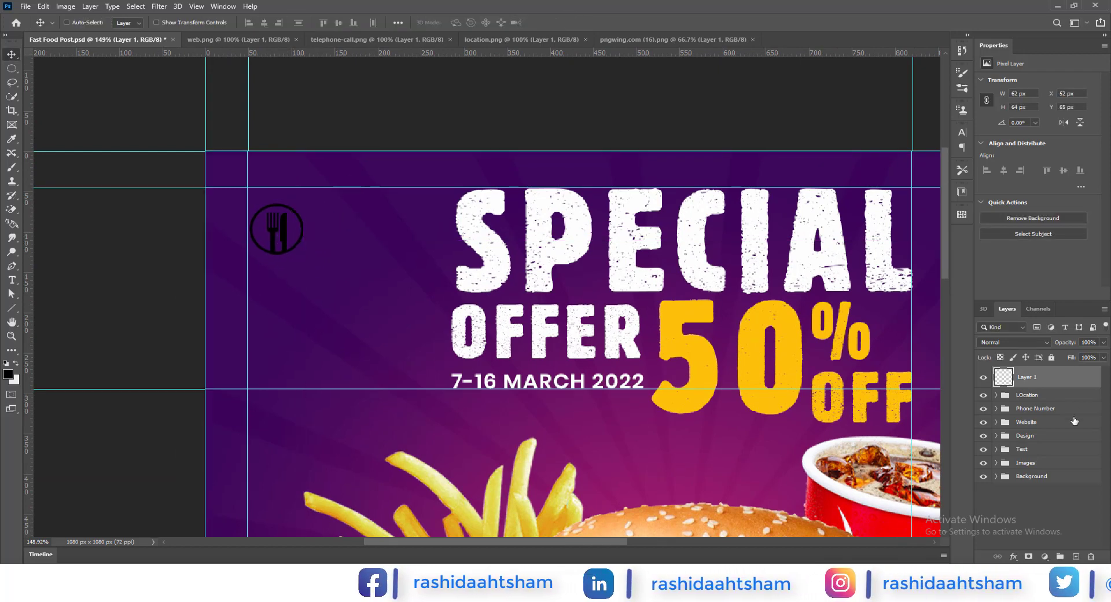
- Apply the yellow Color Overlay to the fork-and-knife icon and rename its layer Logo Here
double_click(1064, 378)
click(642, 267)
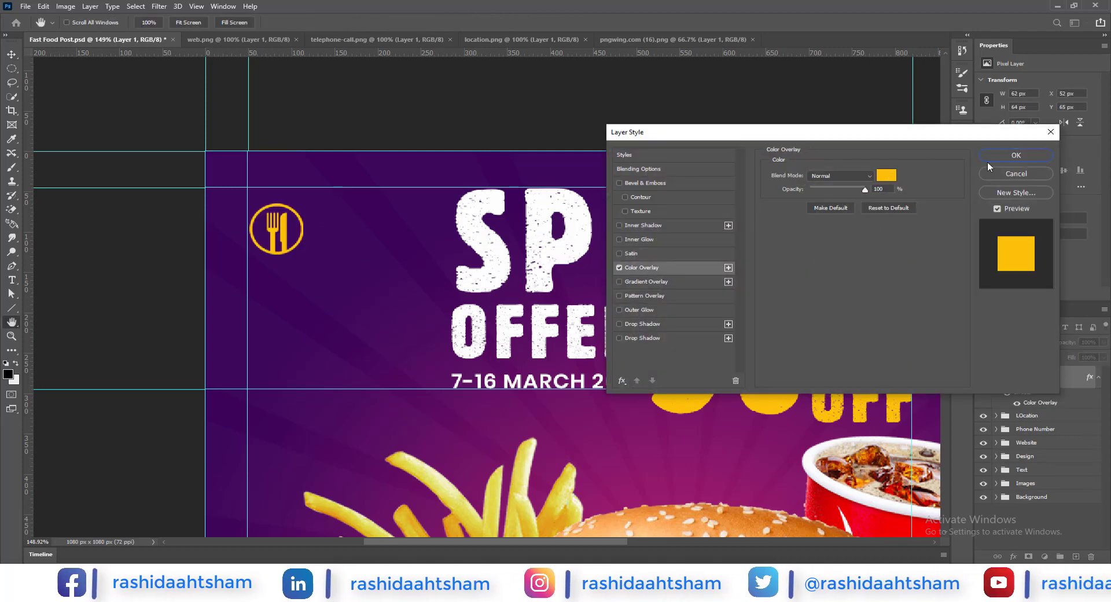
click(1009, 157)
double_click(1023, 377)
text(Logo Here)
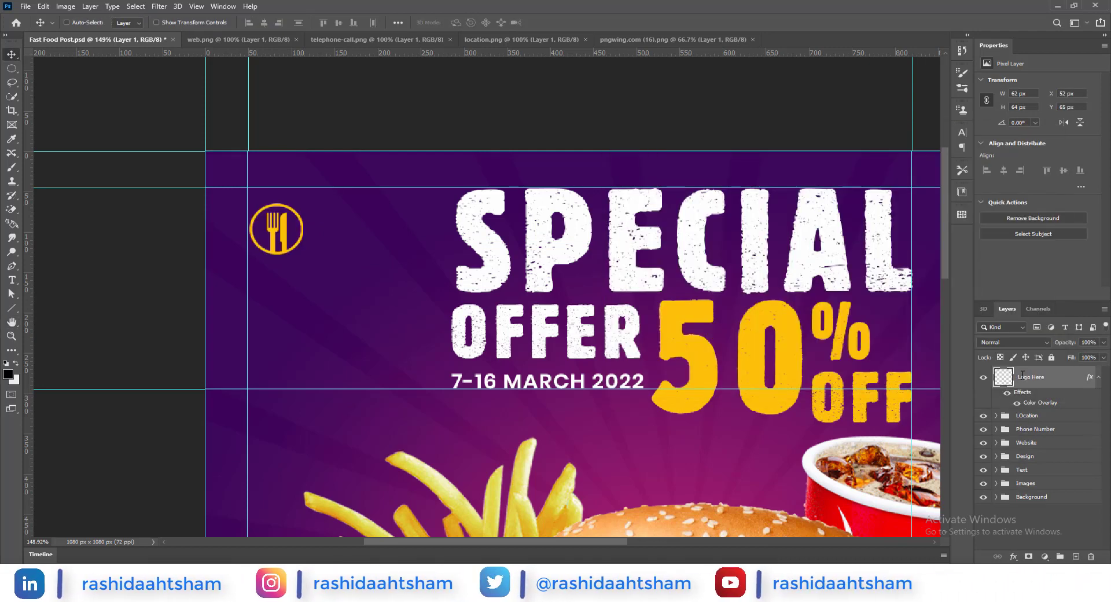
- Add the two-line text LOGO HERE on a new layer to the right of the fork-and-knife icon
key(Return)
click(1075, 556)
click(12, 280)
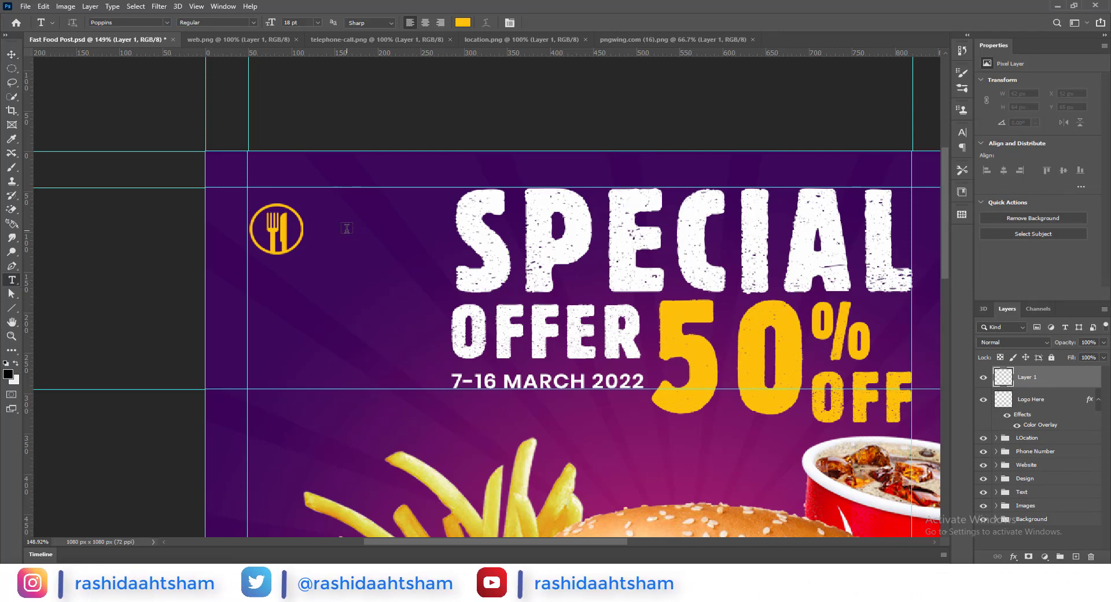
click(346, 227)
text(LOGO)
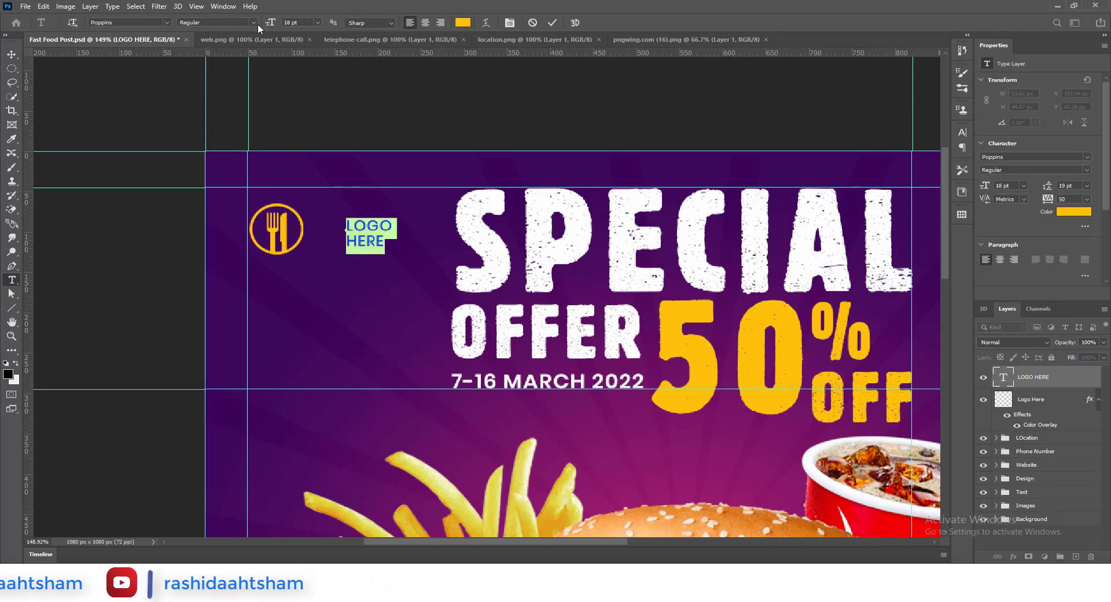
- Set the LOGO HERE text to Poppins Bold at 19 pt and place it close beside the fork-and-knife icon
click(253, 23)
click(232, 138)
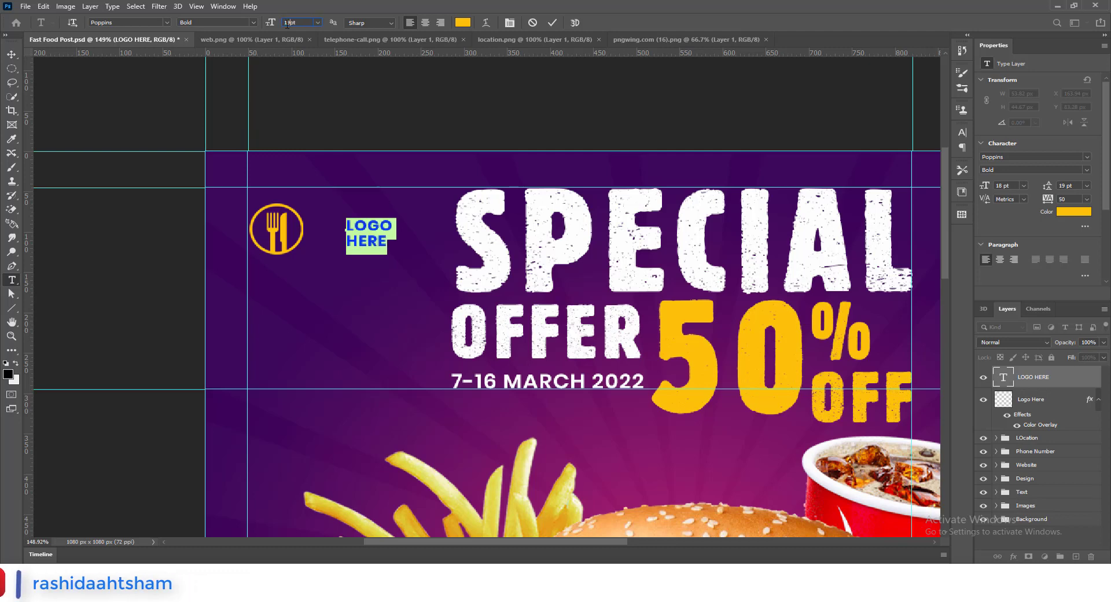
key(Return)
drag(382, 248, 342, 246)
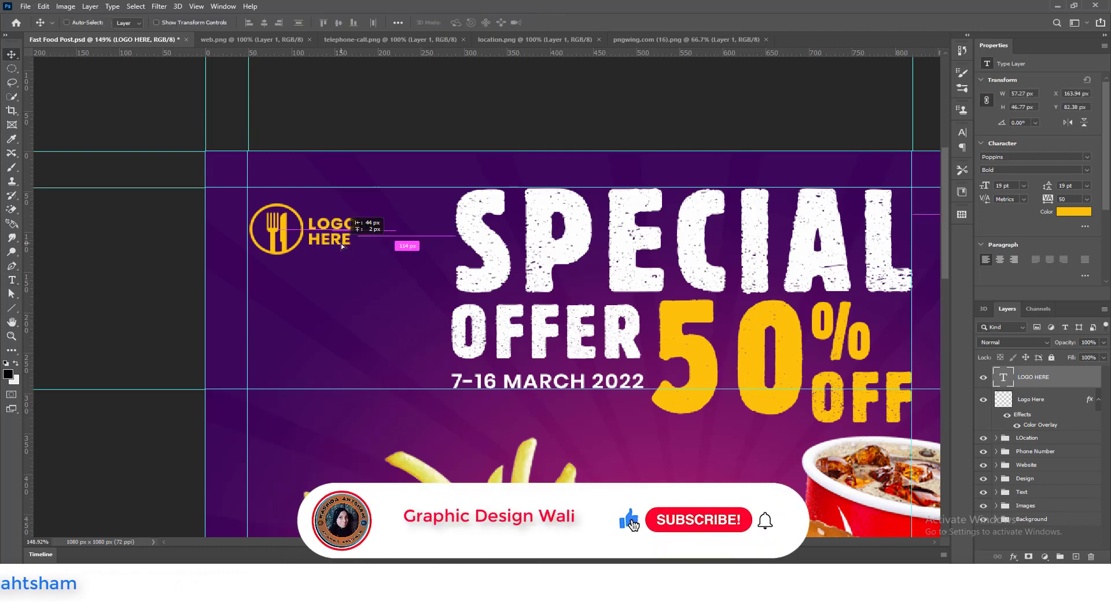
- Color the LOGO HERE text white (#ffffff) and scale the fork-and-knife icon to 52 × 54 px
click(464, 23)
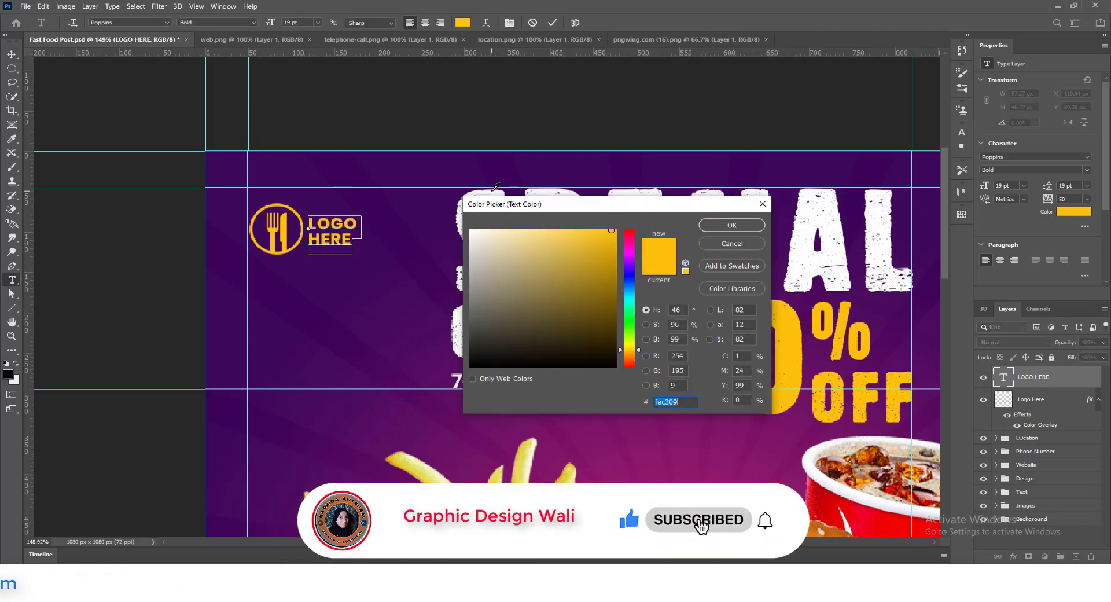
click(804, 248)
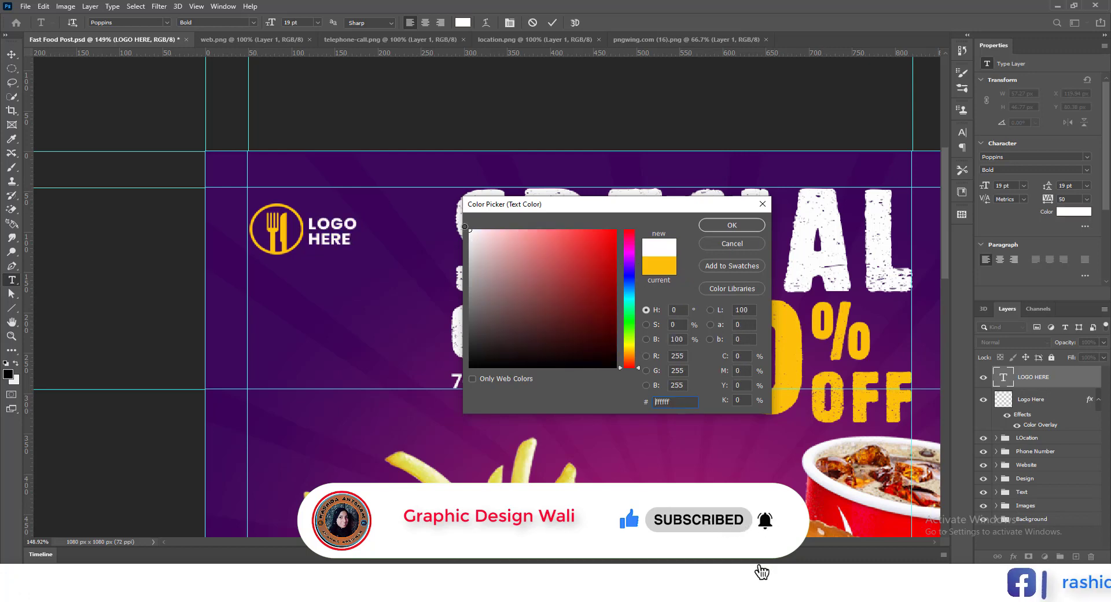
key(Return)
click(1032, 400)
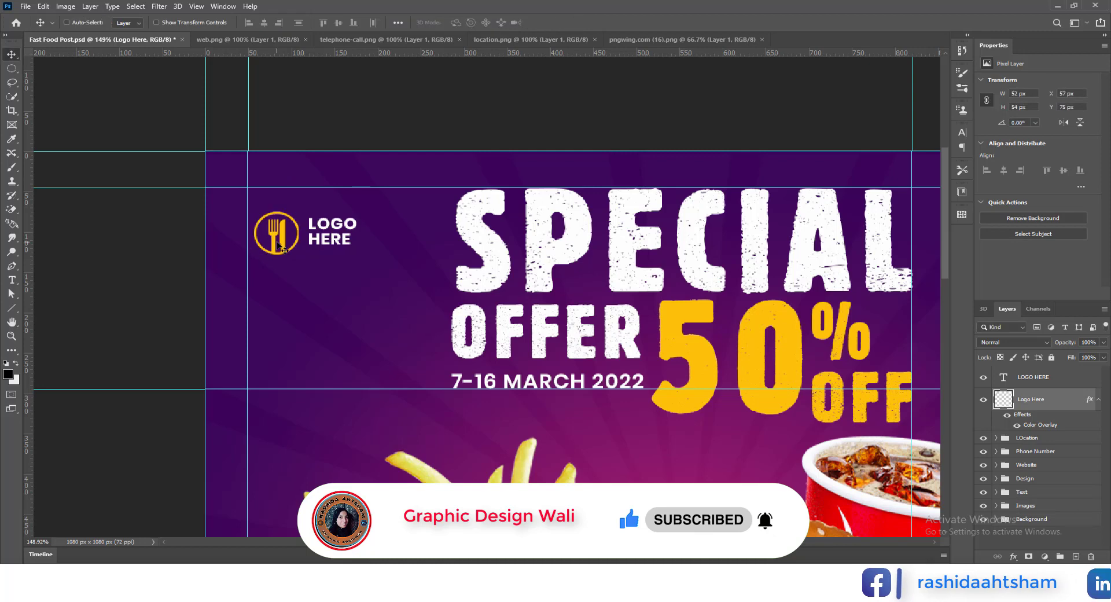
- Group the LOGO HERE text layer with the fork-and-knife icon layer and name the group Logo
click(1001, 383)
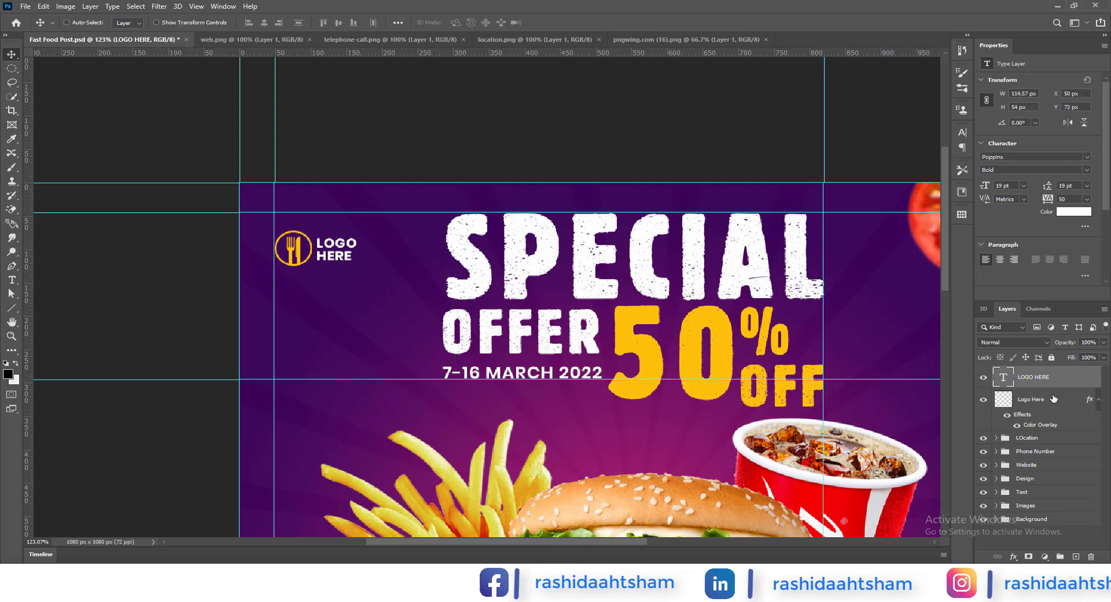
key(ctrl+g)
double_click(1027, 373)
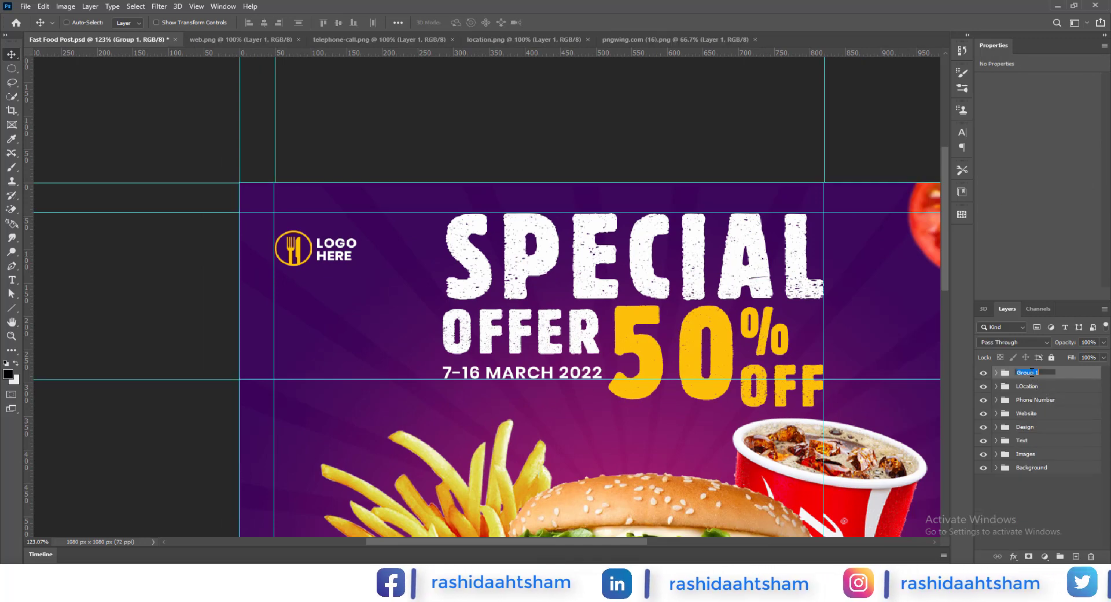
text(Logo)
key(Return)
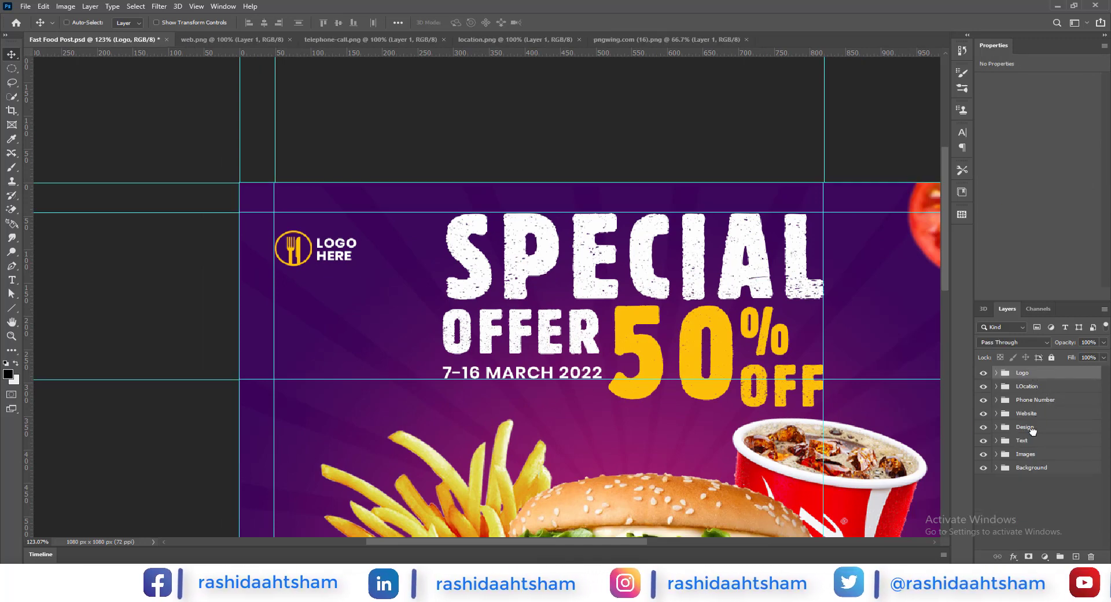
- Move the Text group directly below the Logo group in the layer order and deselect all layers
drag(1022, 440, 1022, 383)
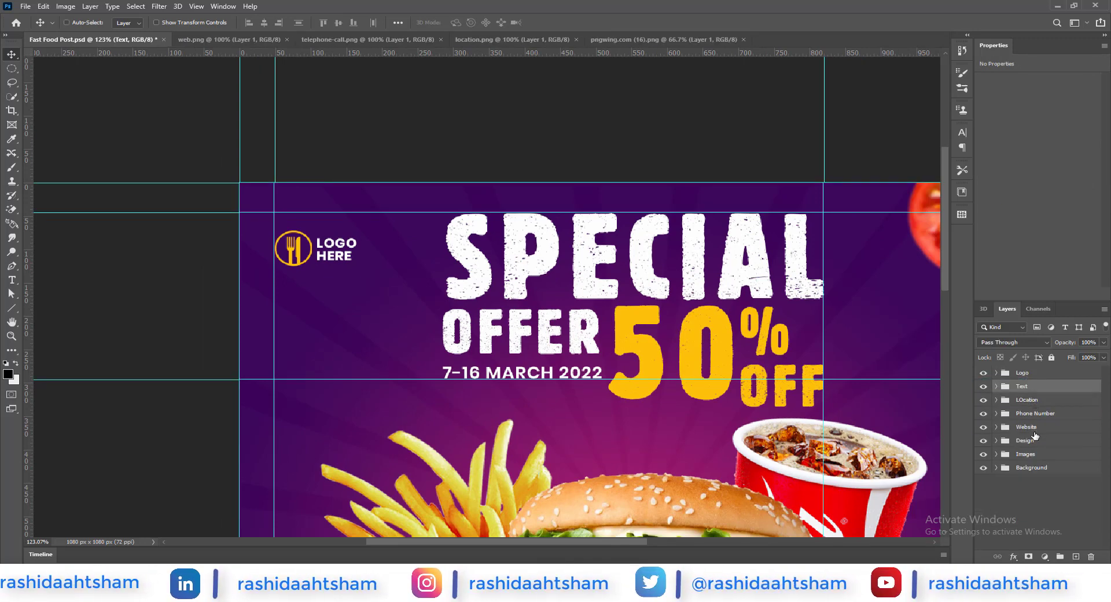
click(1035, 401)
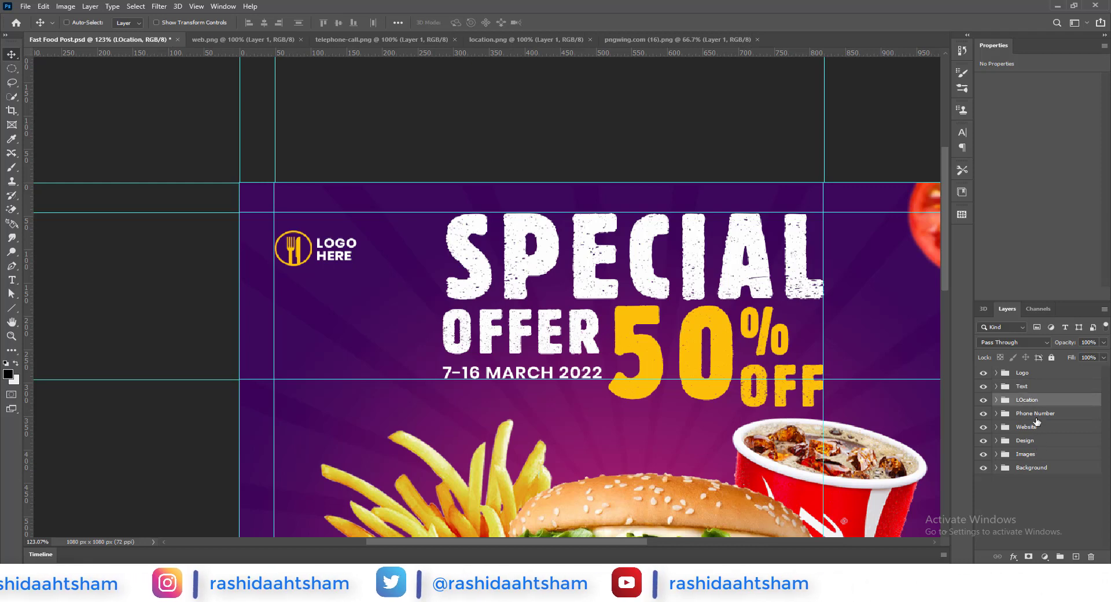
click(1029, 497)
- Move the Logo group straight up to the post's upper margin guide, level with the top of the SPECIAL heading
key(ctrl+0)
click(1025, 375)
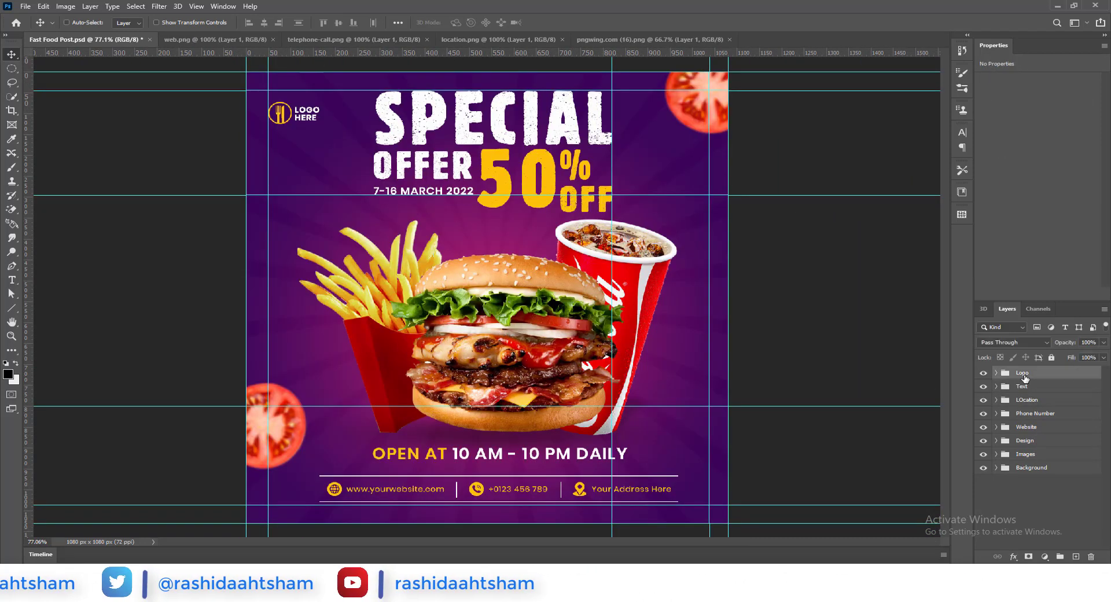
key(shift+Up)
key(shift+Up)
key(shift+Up)
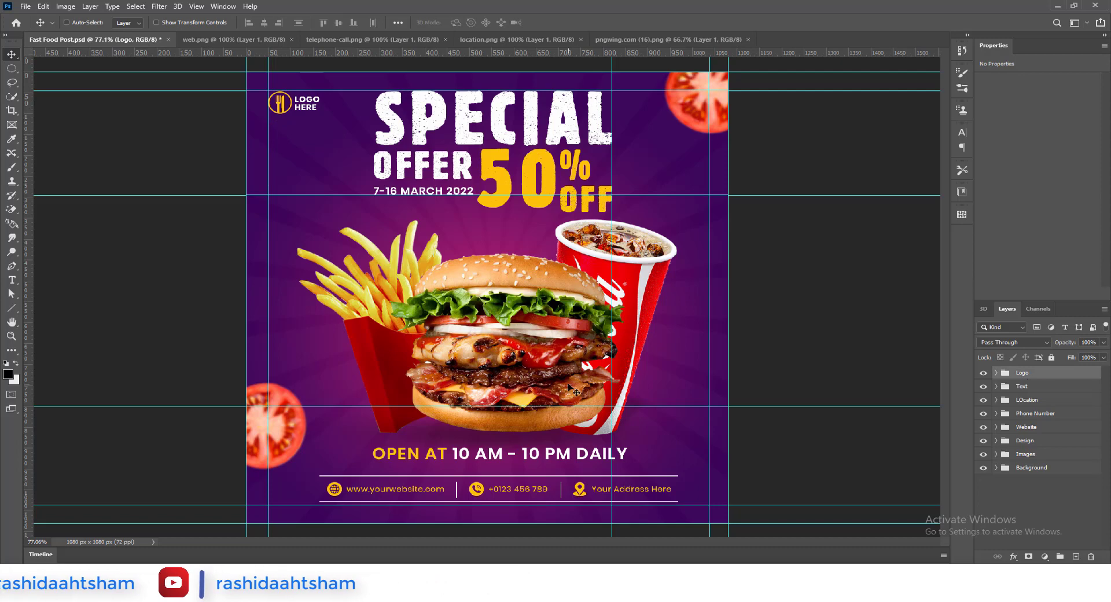
scroll(570, 388, down, 1)
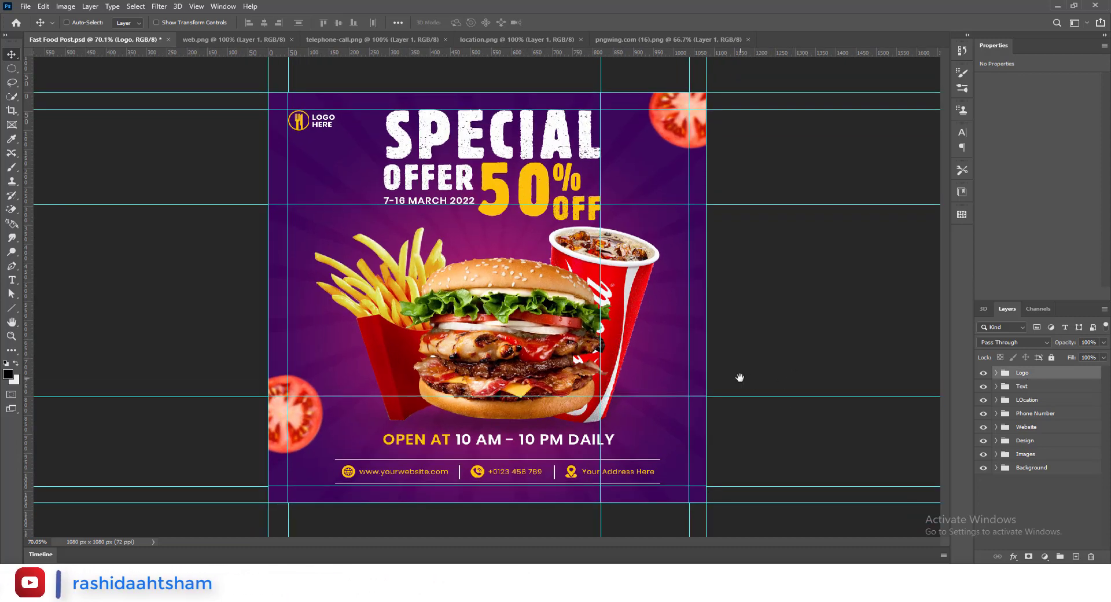